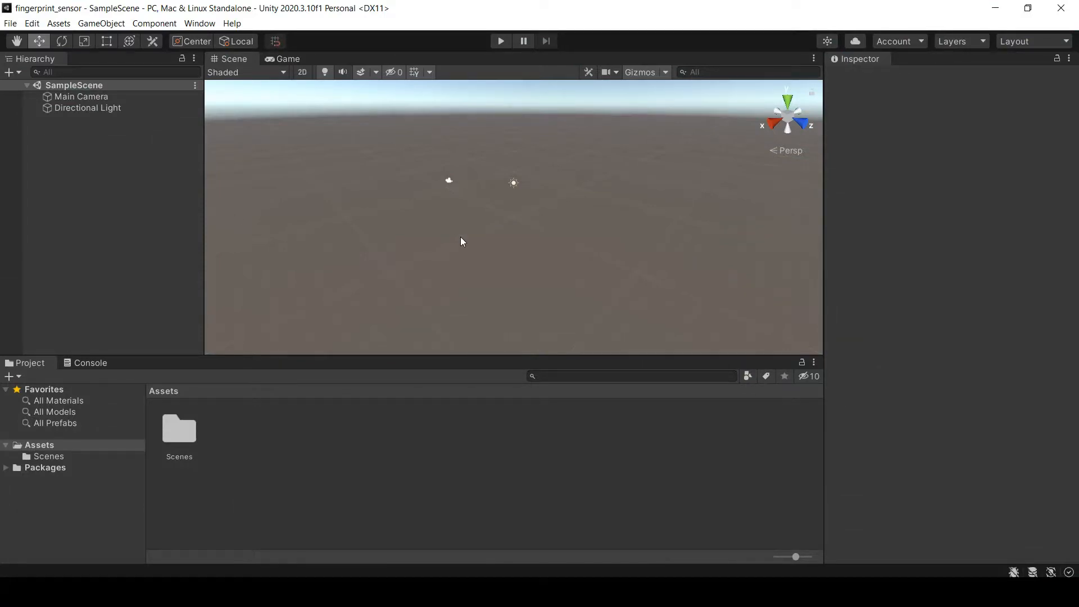
# - Add a plane to the scene and enlarge it into a ground scaled about 53.1 on X and 34.1 on Z
pyautogui.rightClick(78, 131)
pyautogui.moveTo(116, 289)
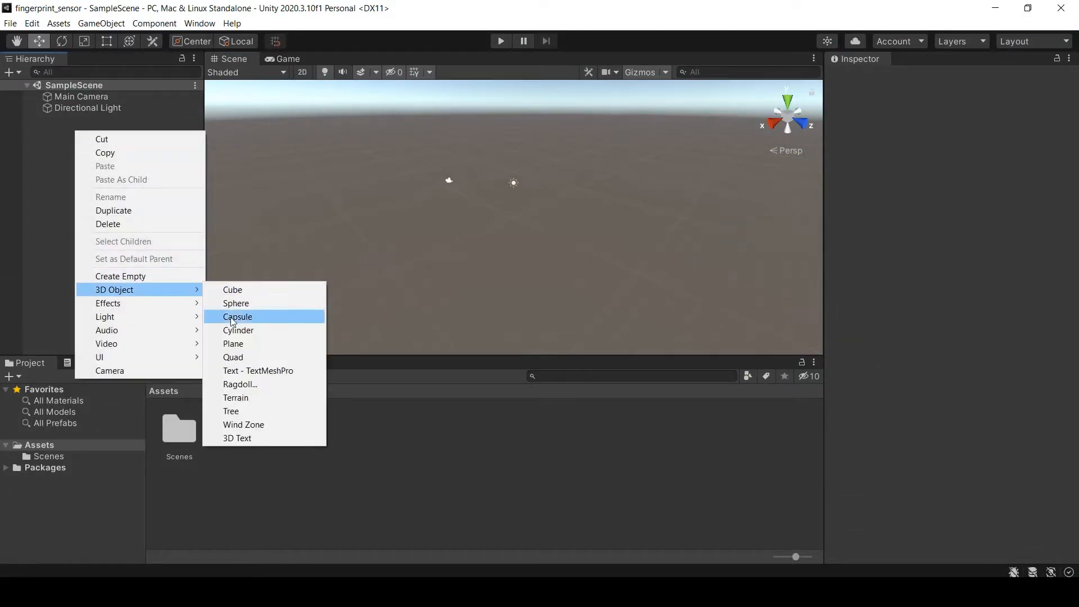
pyautogui.click(231, 344)
pyautogui.click(84, 43)
pyautogui.moveTo(467, 237); pyautogui.dragTo(326, 301)
pyautogui.moveTo(560, 237); pyautogui.dragTo(702, 302)
pyautogui.click(902, 359)
pyautogui.moveTo(467, 238); pyautogui.dragTo(447, 258)
# - Create a folder named Materiel in the project's Assets and open it
pyautogui.rightClick(258, 417)
pyautogui.moveTo(438, 102)
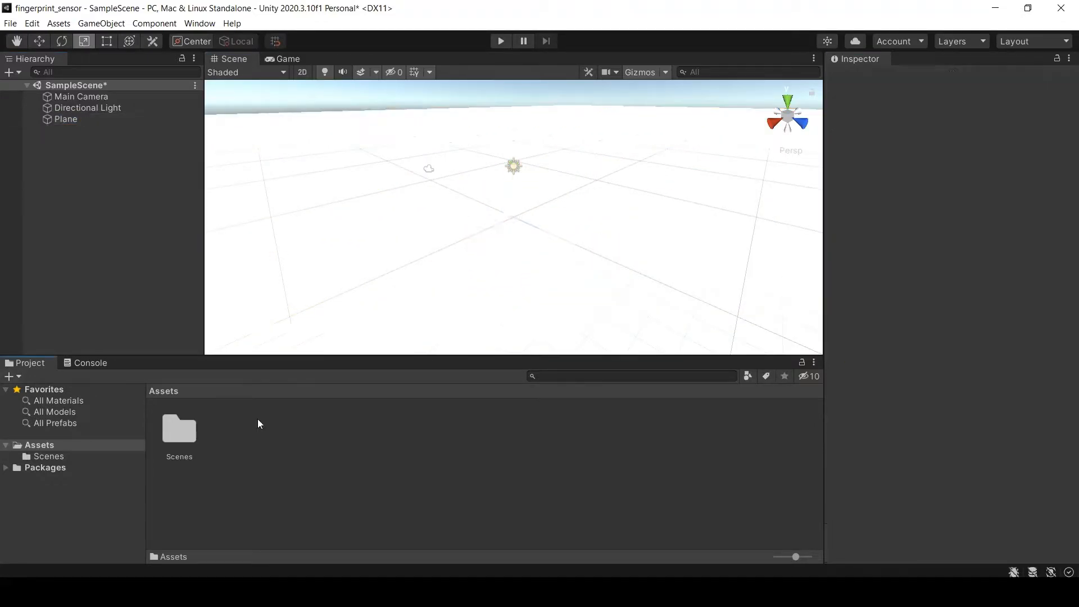
pyautogui.click(475, 102)
pyautogui.press('Return')
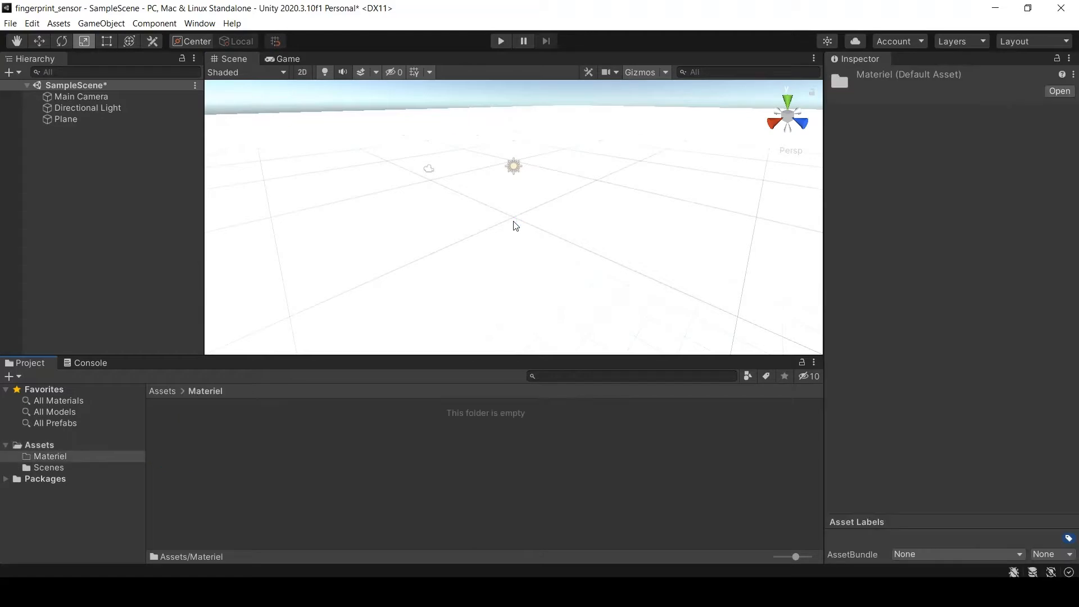
# - Create a new material named Plan in the Materiel folder
pyautogui.rightClick(241, 430)
pyautogui.moveTo(270, 108)
pyautogui.click(467, 329)
pyautogui.write('Plan')
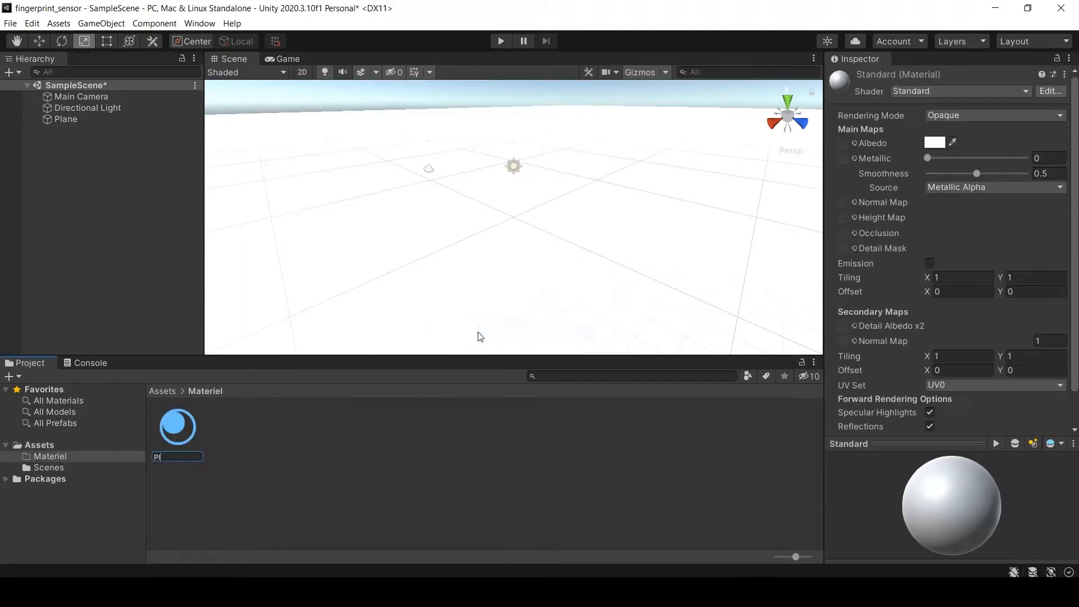
pyautogui.press('Return')
# - Give the Plan material a dark blue-grey albedo colour and apply it to the ground plane
pyautogui.click(935, 142)
pyautogui.moveTo(1028, 217); pyautogui.dragTo(707, 328)
pyautogui.moveTo(180, 436); pyautogui.dragTo(639, 234)
pyautogui.moveTo(340, 240); pyautogui.dragTo(579, 212, button='right')
pyautogui.click(192, 161)
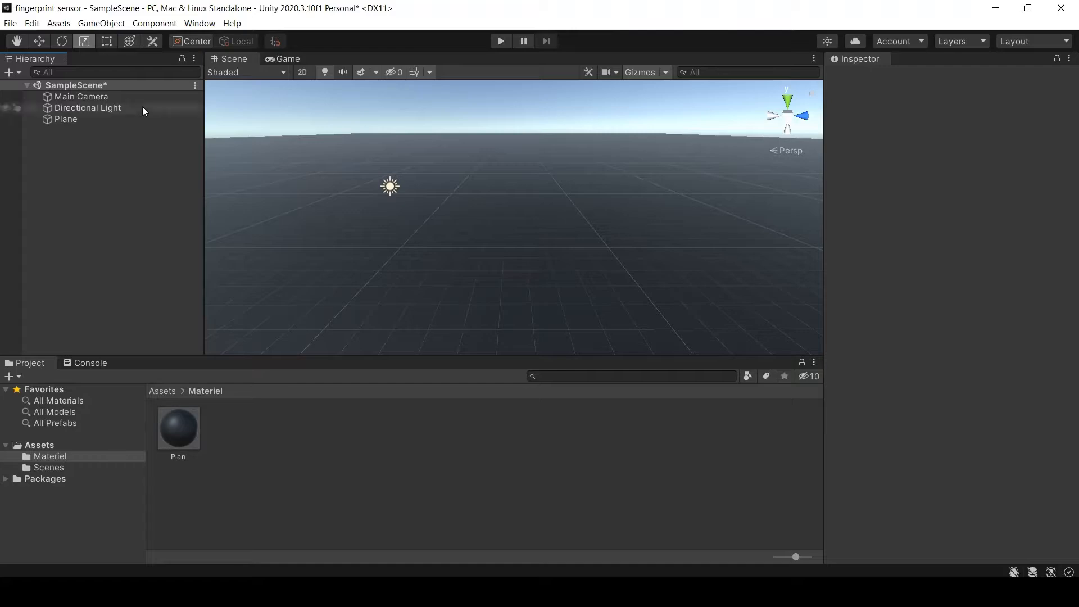
# - Search the Unity Registry packages for "pro" and install ProBuilder 4.5.0
pyautogui.click(199, 23)
pyautogui.click(253, 135)
pyautogui.click(255, 116)
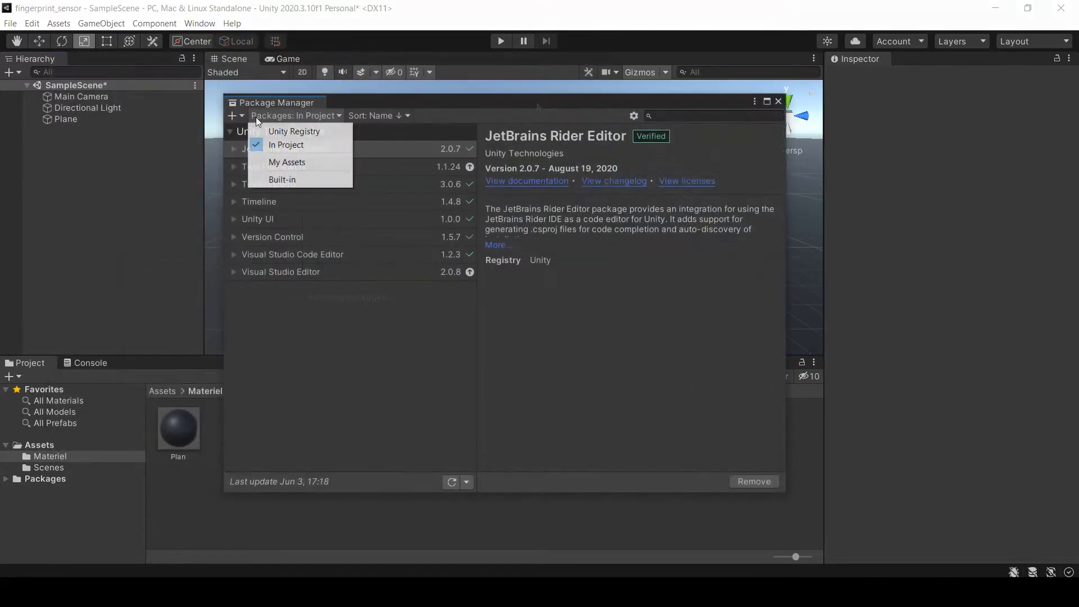
pyautogui.click(289, 130)
pyautogui.write('pro')
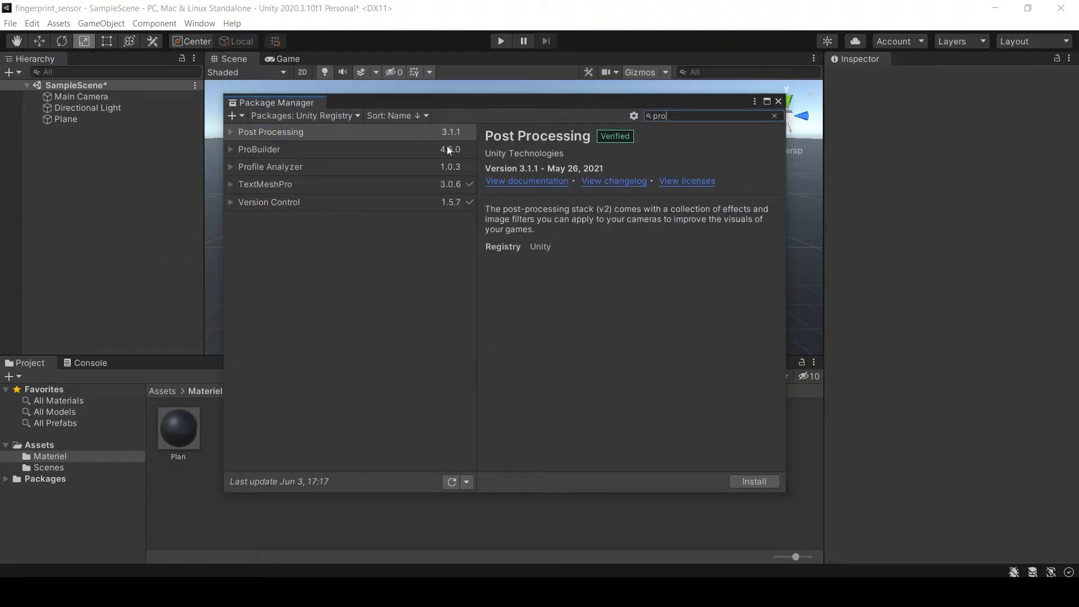
pyautogui.press('Down')
pyautogui.click(753, 481)
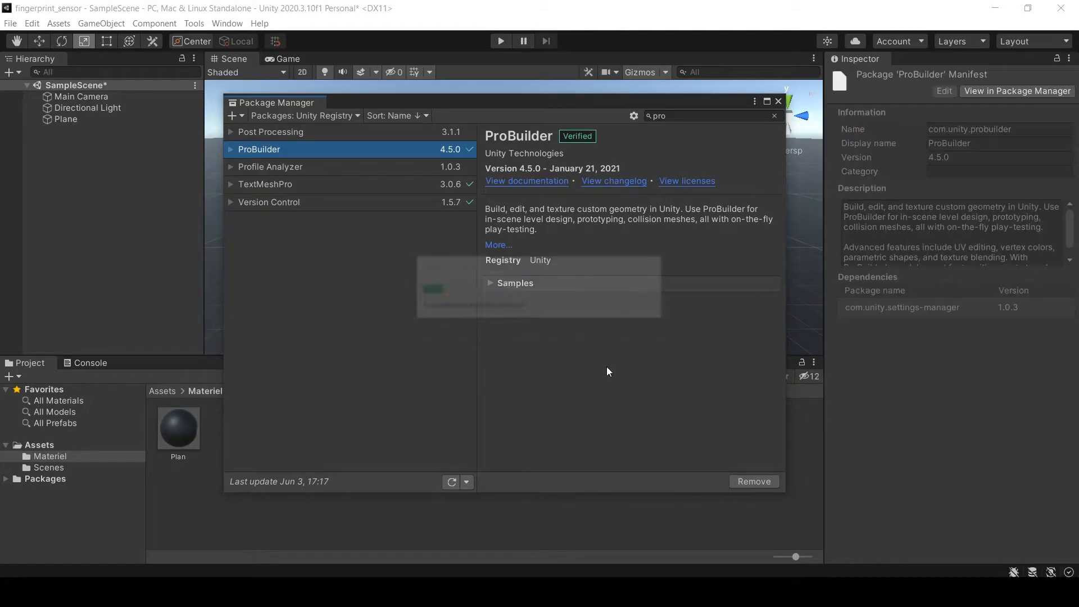
# - Close the Package Manager, open the ProBuilder window and dock it beside the Console
pyautogui.click(778, 102)
pyautogui.click(194, 24)
pyautogui.moveTo(246, 40)
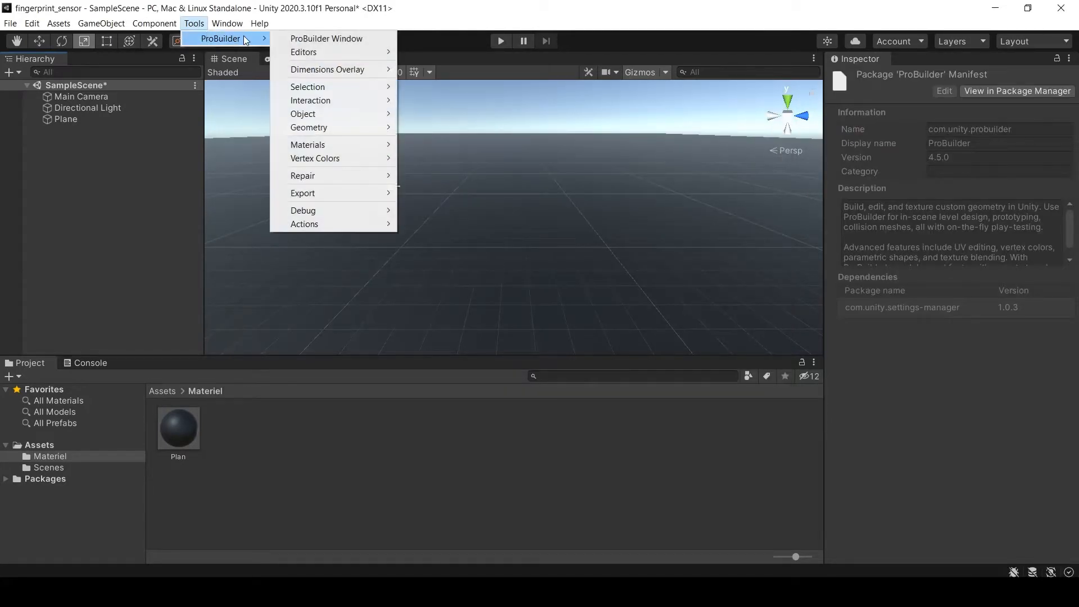
pyautogui.click(340, 39)
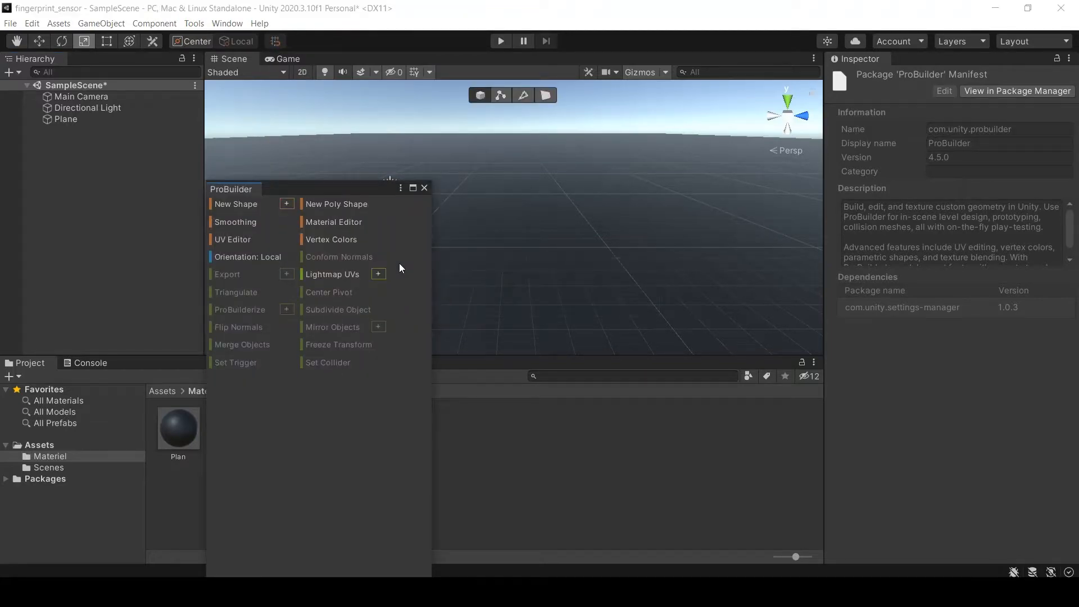
pyautogui.moveTo(491, 188); pyautogui.dragTo(151, 363)
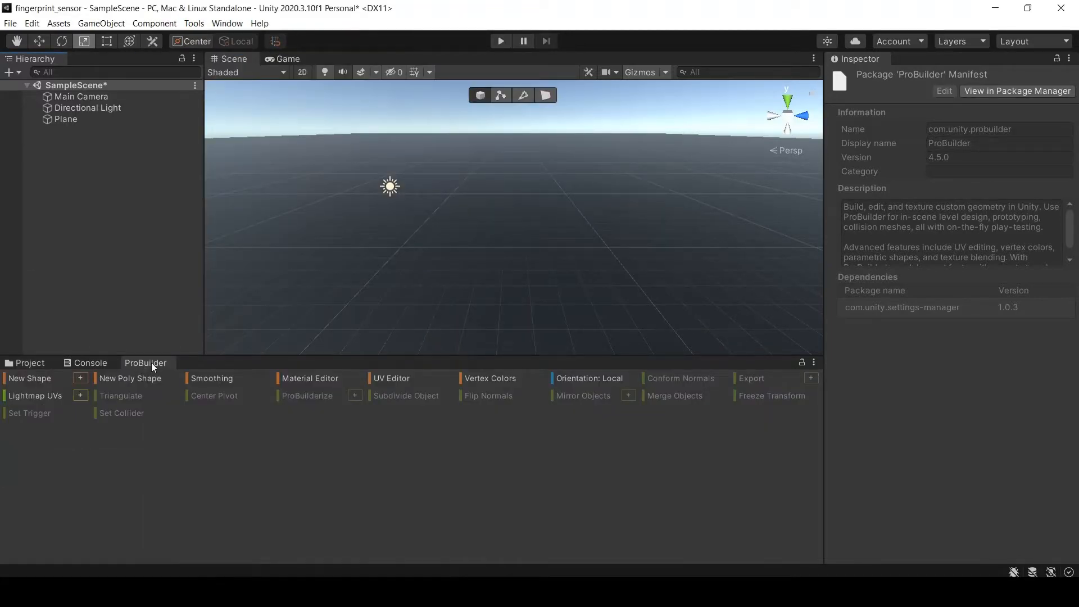
# - Create a ProBuilder cube sized 30 × 10 × 2 as the first wall
pyautogui.click(35, 378)
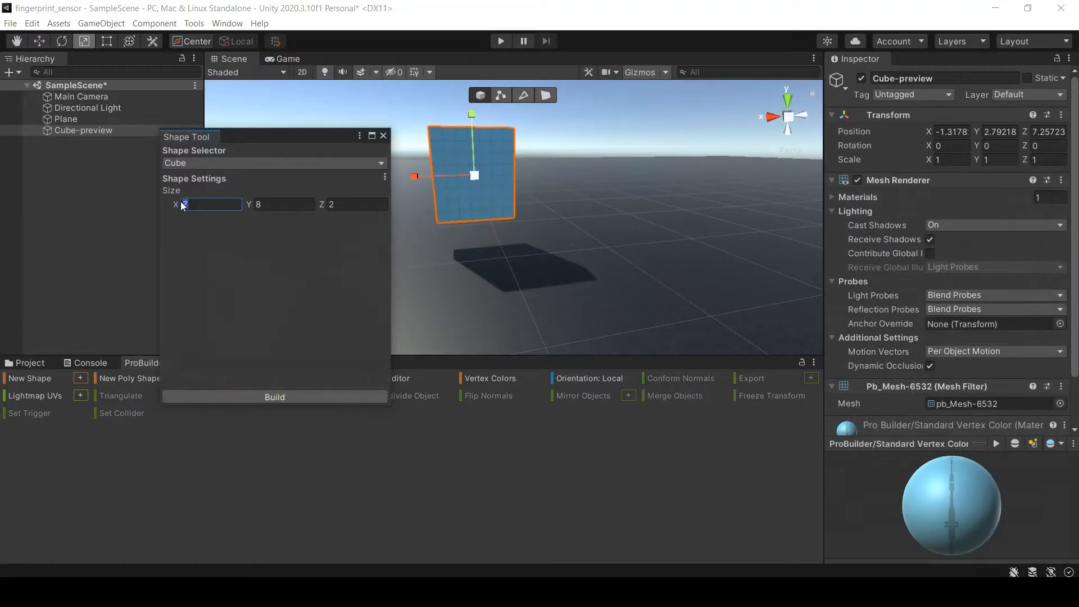
pyautogui.write('20')
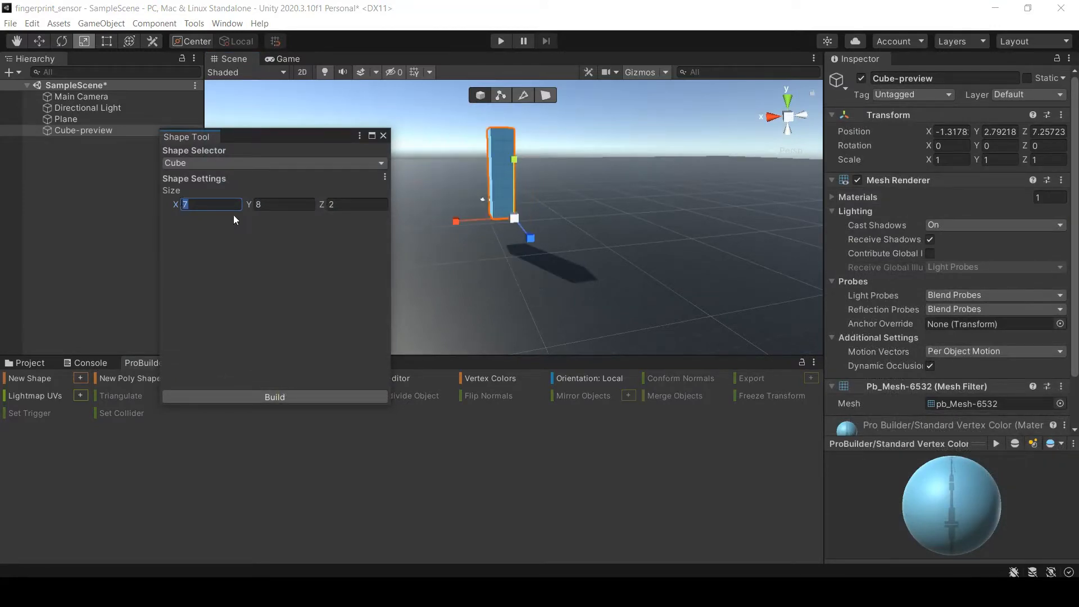
pyautogui.click(212, 204)
pyautogui.write('30')
pyautogui.moveTo(563, 251); pyautogui.dragTo(537, 243, button='middle')
pyautogui.keyDown('alt'); pyautogui.moveTo(538, 243); pyautogui.dragTo(596, 276); pyautogui.keyUp('alt')
pyautogui.moveTo(596, 276); pyautogui.dragTo(612, 238, button='middle')
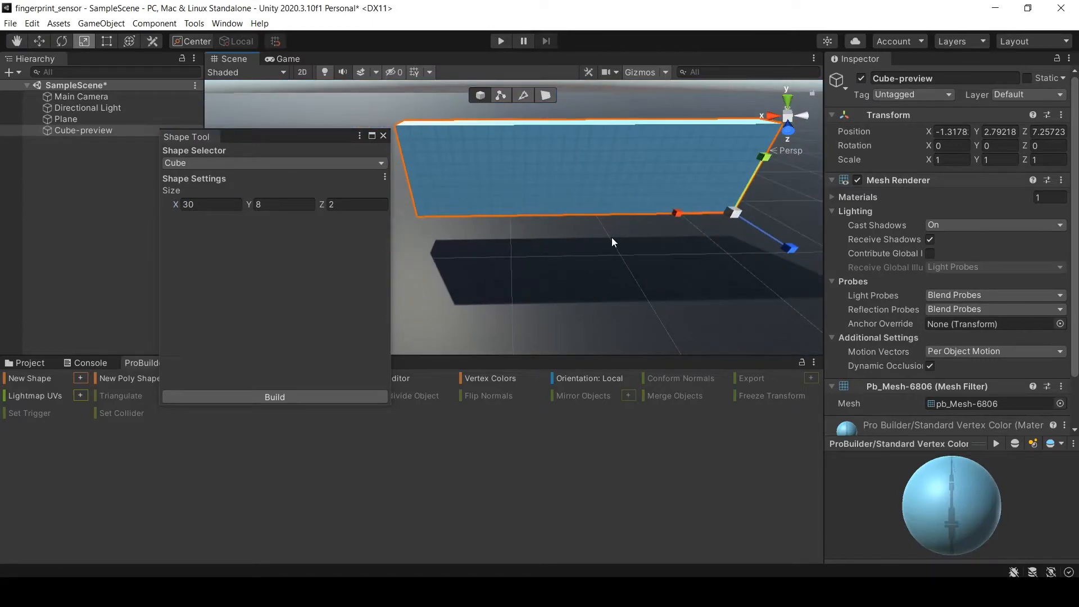
pyautogui.moveTo(612, 237); pyautogui.dragTo(595, 191, button='right')
pyautogui.moveTo(583, 259); pyautogui.dragTo(581, 250, button='middle')
pyautogui.click(260, 204)
pyautogui.write('10')
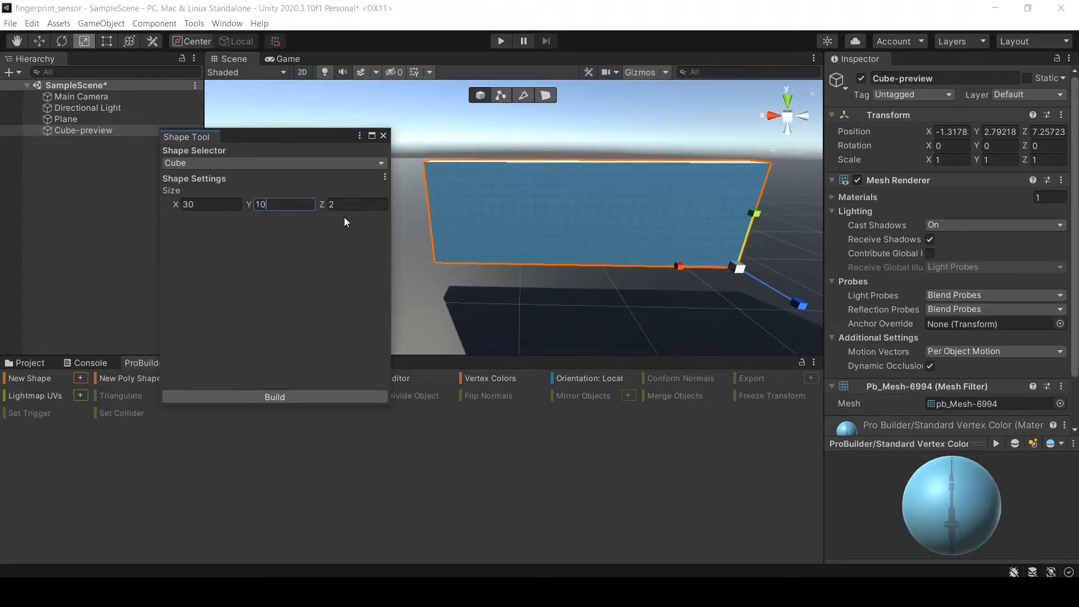
pyautogui.click(383, 136)
# - Extend the wall by about 2 units at its end face to form a corner section
pyautogui.moveTo(592, 248); pyautogui.dragTo(571, 292, button='middle')
pyautogui.moveTo(444, 270); pyautogui.dragTo(465, 233, button='middle')
pyautogui.keyDown('alt'); pyautogui.moveTo(465, 233); pyautogui.dragTo(602, 236); pyautogui.keyUp('alt')
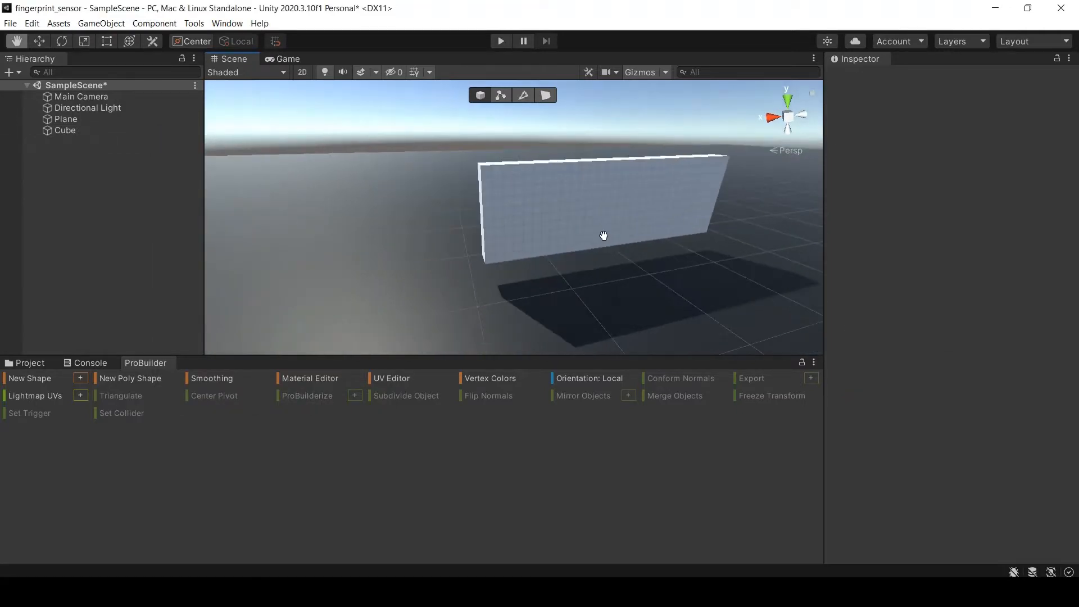
pyautogui.moveTo(484, 245); pyautogui.dragTo(568, 245, button='middle')
pyautogui.click(545, 95)
pyautogui.click(571, 202)
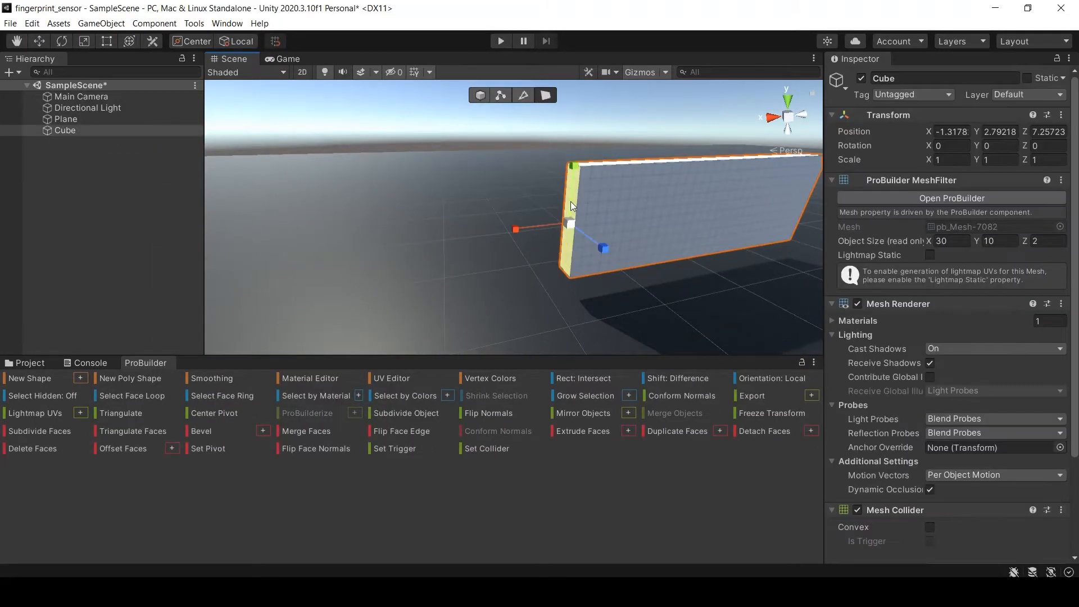
pyautogui.moveTo(515, 226)
pyautogui.mouseDown()
pyautogui.moveTo(487, 231)
pyautogui.moveTo(505, 230)
pyautogui.mouseUp()
# - Extrude the corner section's side face about 11 units to form a perpendicular second wall
pyautogui.moveTo(578, 281); pyautogui.dragTo(473, 261, button='middle')
pyautogui.click(447, 227)
pyautogui.click(456, 225)
pyautogui.keyDown('shift'); pyautogui.moveTo(458, 227); pyautogui.dragTo(462, 253); pyautogui.keyUp('shift')
pyautogui.keyDown('alt'); pyautogui.moveTo(462, 253); pyautogui.dragTo(388, 264); pyautogui.keyUp('alt')
pyautogui.moveTo(308, 249); pyautogui.dragTo(269, 273)
pyautogui.moveTo(315, 228); pyautogui.dragTo(289, 258, button='middle')
pyautogui.scroll(1, 288, 258)
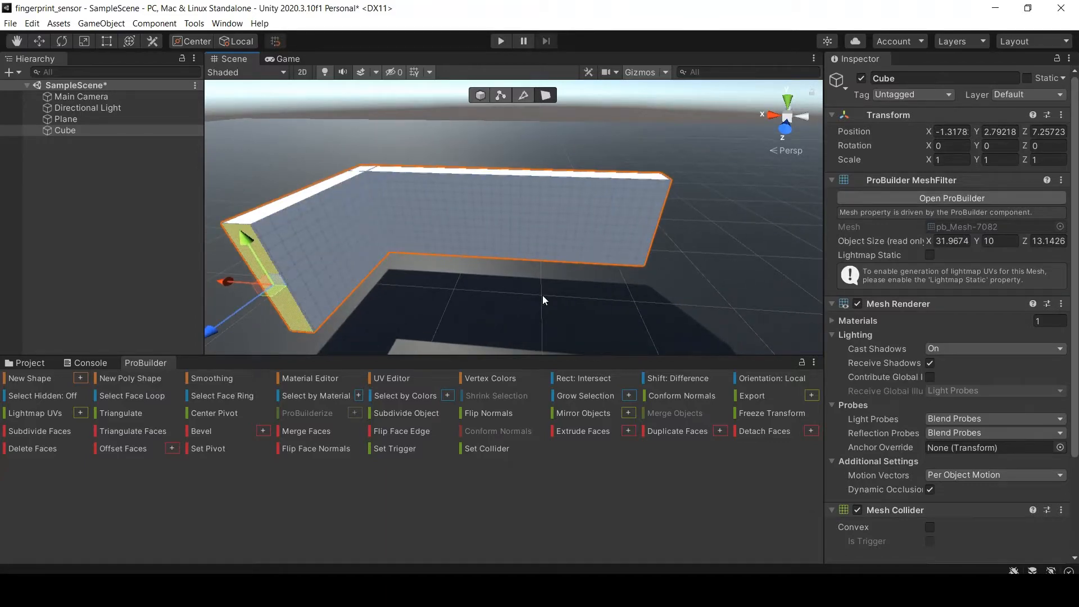
# - Extrude the other end of the first wall into a corner and a second side wall
pyautogui.keyDown('alt'); pyautogui.moveTo(542, 295); pyautogui.dragTo(415, 282); pyautogui.keyUp('alt')
pyautogui.hotkey('ctrl', 'e')
pyautogui.click(637, 209)
pyautogui.moveTo(409, 248); pyautogui.dragTo(433, 248, button='middle')
pyautogui.click(434, 248)
pyautogui.keyDown('alt'); pyautogui.moveTo(434, 248); pyautogui.dragTo(292, 283); pyautogui.keyUp('alt')
pyautogui.click(428, 183)
pyautogui.scroll(-2, 528, 239)
pyautogui.moveTo(528, 239); pyautogui.dragTo(476, 232, button='middle')
pyautogui.moveTo(302, 224); pyautogui.dragTo(210, 279)
# - Extrude the side wall's end across to the opposite wall to close the rectangular enclosure
pyautogui.click(299, 235)
pyautogui.keyDown('shift'); pyautogui.moveTo(286, 242); pyautogui.dragTo(622, 282); pyautogui.keyUp('shift')
pyautogui.moveTo(622, 282); pyautogui.dragTo(411, 253, button='middle')
pyautogui.moveTo(430, 158); pyautogui.dragTo(449, 187, button='middle')
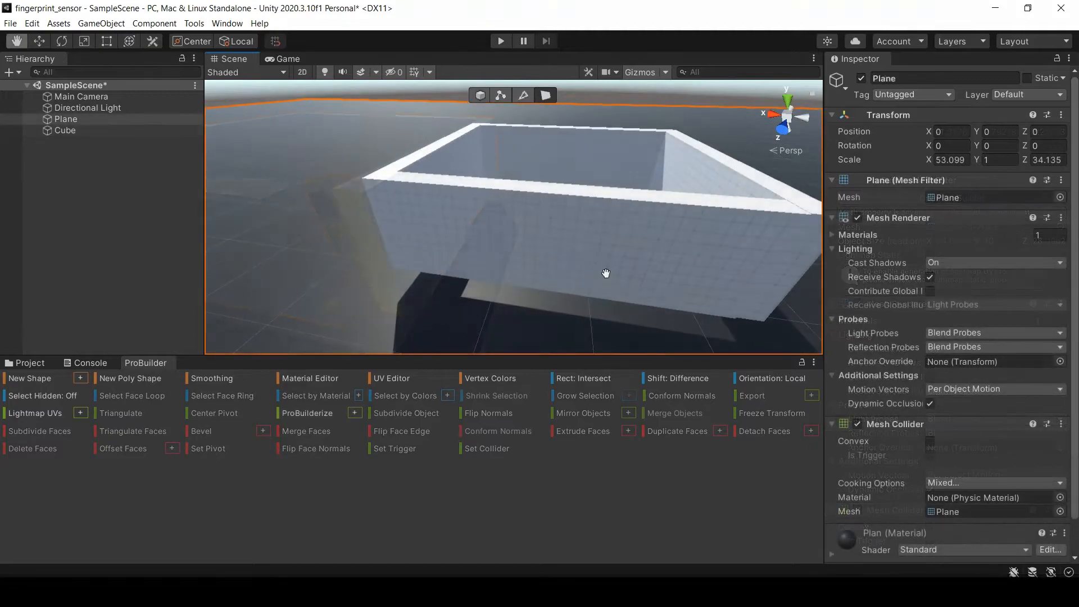
# - Examine the enclosure from outside and from within, facing the long back wall
pyautogui.moveTo(607, 273); pyautogui.dragTo(532, 277, button='middle')
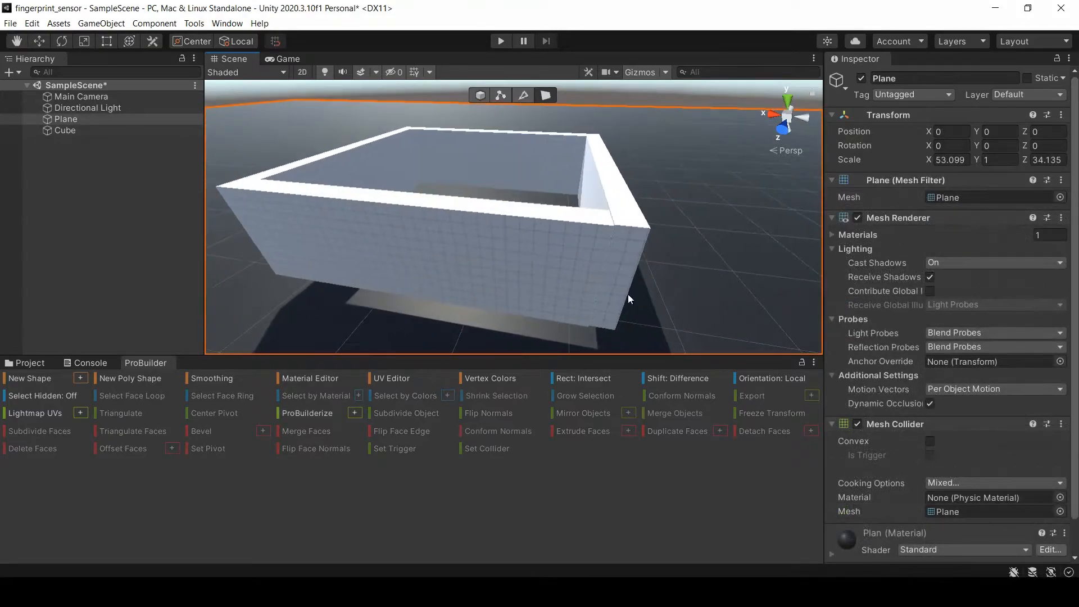
pyautogui.moveTo(628, 299); pyautogui.dragTo(735, 321, button='middle')
pyautogui.scroll(-3, 735, 321)
pyautogui.moveTo(735, 321); pyautogui.dragTo(653, 258, button='right')
pyautogui.moveTo(652, 258); pyautogui.dragTo(497, 254, button='middle')
pyautogui.scroll(5, 613, 293)
pyautogui.moveTo(394, 248); pyautogui.dragTo(458, 278, button='middle')
pyautogui.scroll(2, 458, 277)
pyautogui.moveTo(506, 323); pyautogui.dragTo(517, 241, button='right')
pyautogui.click(519, 235)
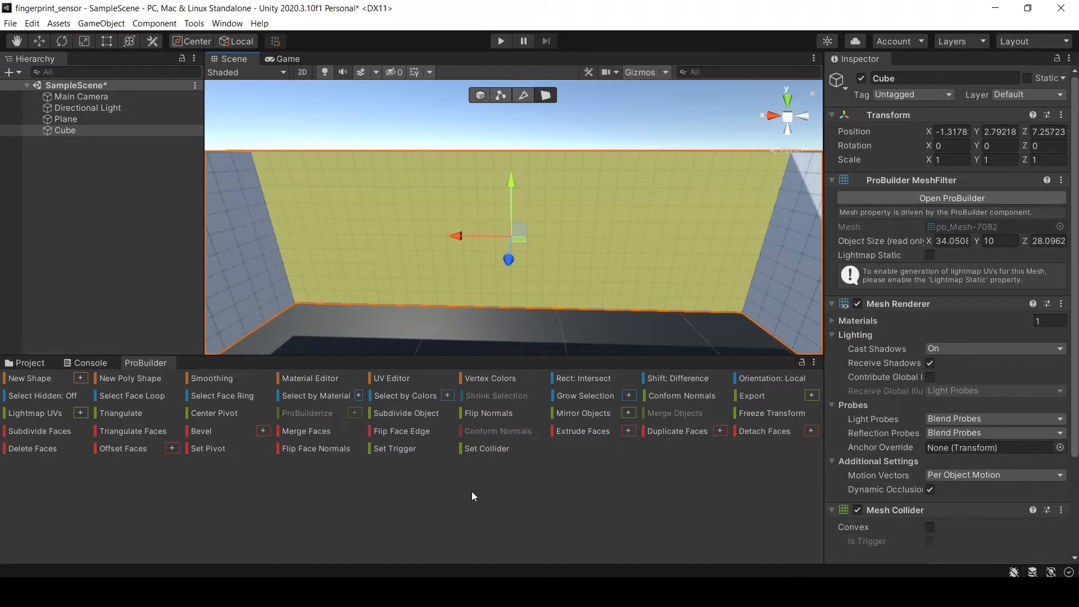
pyautogui.click(571, 309)
pyautogui.click(597, 253)
pyautogui.click(523, 95)
pyautogui.click(534, 178)
pyautogui.moveTo(512, 102); pyautogui.dragTo(511, 110)
pyautogui.click(600, 144)
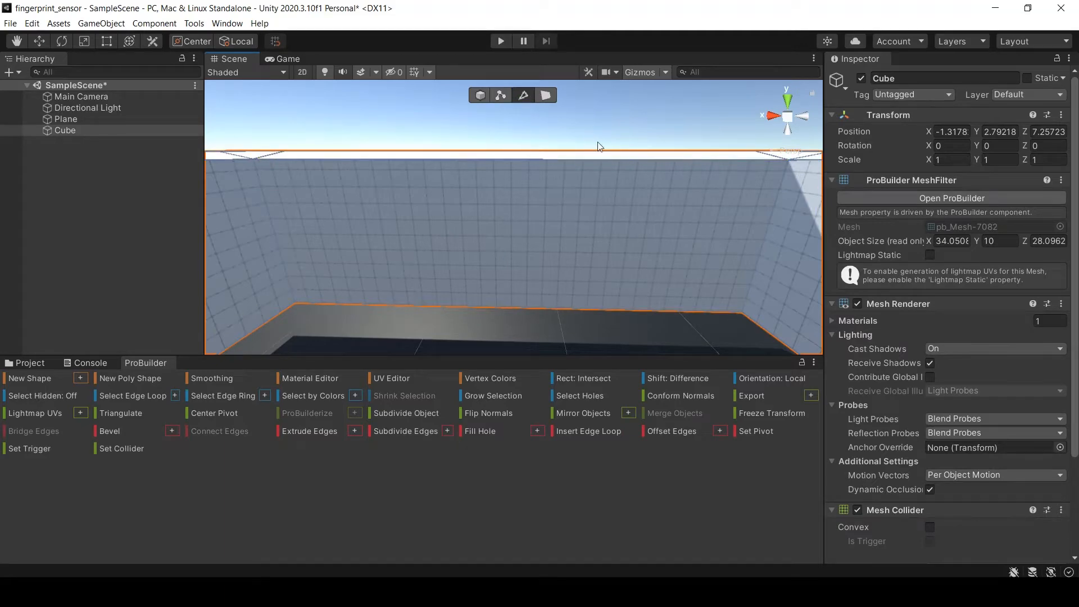
pyautogui.click(545, 95)
pyautogui.click(523, 95)
pyautogui.click(522, 253)
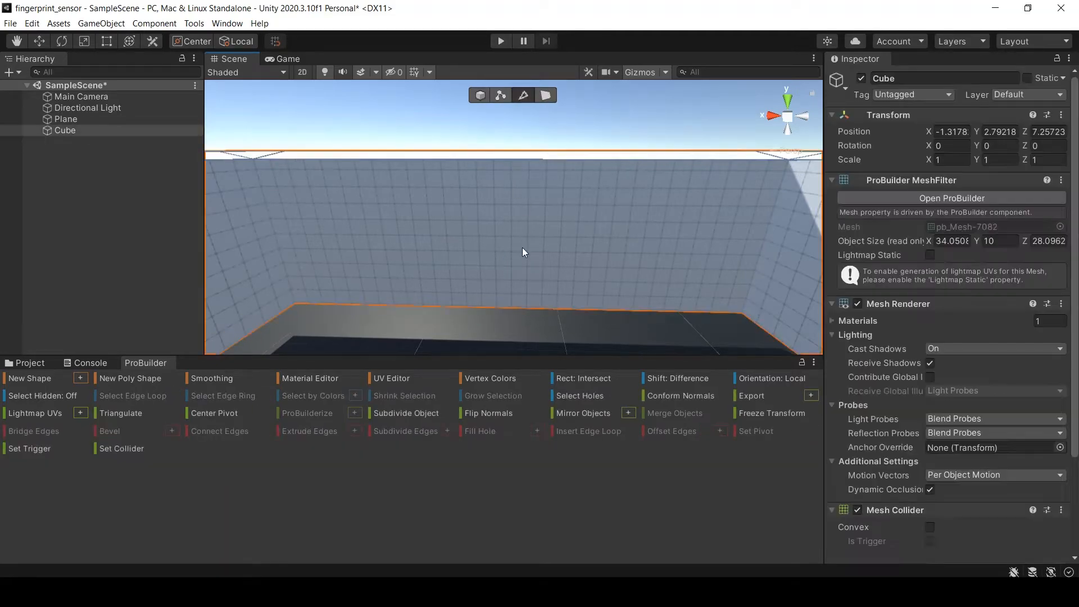
# - Insert two vertical edge loops in the back wall to mark the sides of a central doorway
pyautogui.click(516, 159)
pyautogui.click(579, 432)
pyautogui.moveTo(462, 229); pyautogui.dragTo(384, 218)
pyautogui.click(528, 160)
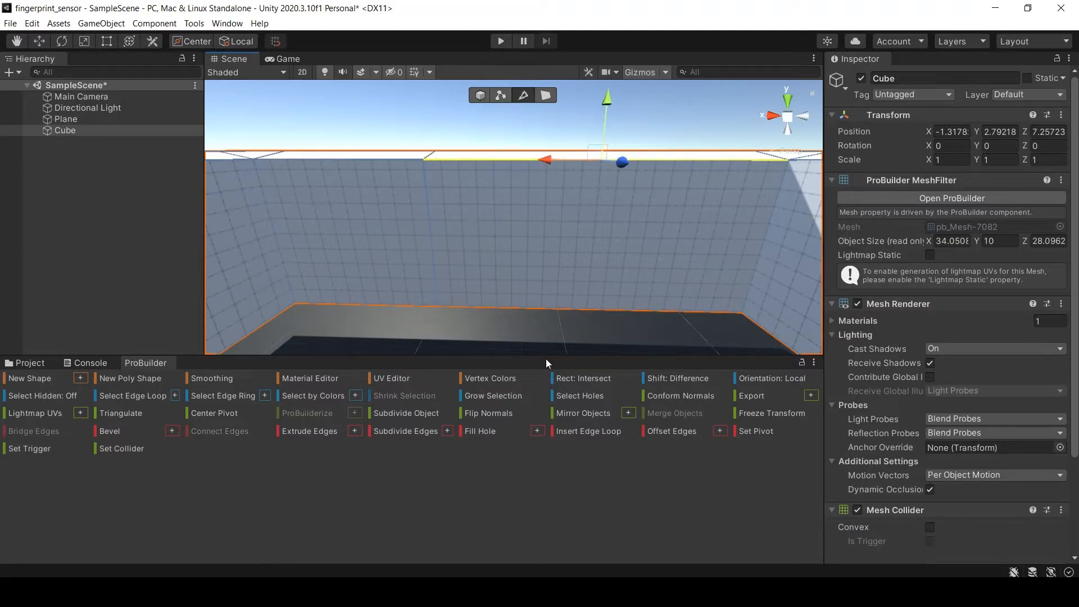
pyautogui.click(589, 431)
pyautogui.moveTo(500, 226); pyautogui.dragTo(504, 227)
# - Insert a horizontal edge loop around the walls and raise its middle segment to doorway height
pyautogui.click(501, 261)
pyautogui.click(427, 207)
pyautogui.click(588, 431)
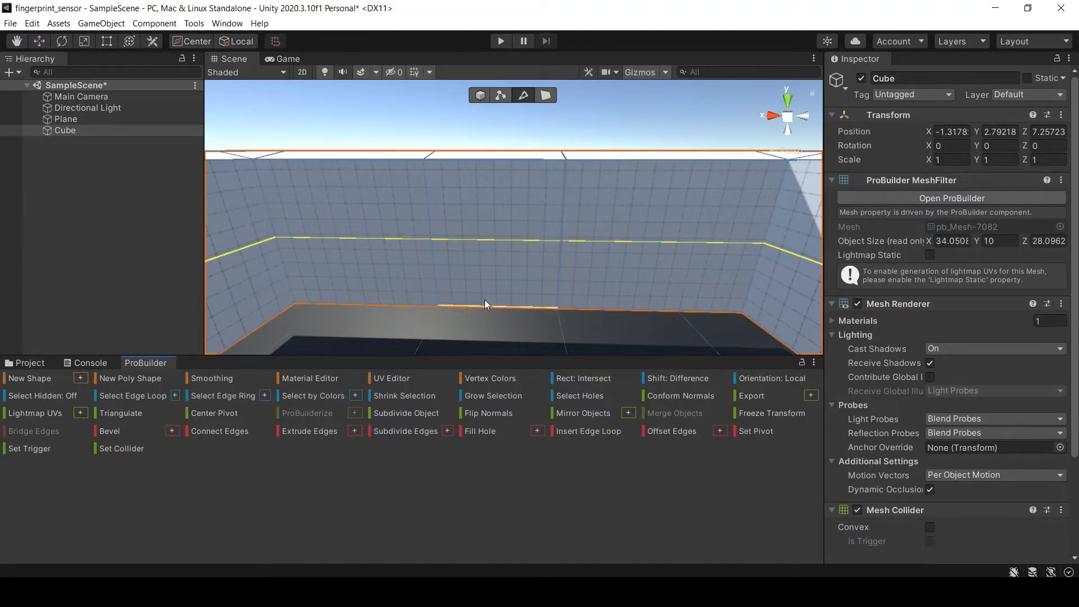
pyautogui.click(494, 237)
pyautogui.scroll(2, 493, 235)
pyautogui.moveTo(496, 187); pyautogui.dragTo(496, 141)
pyautogui.click(524, 278)
pyautogui.click(501, 201)
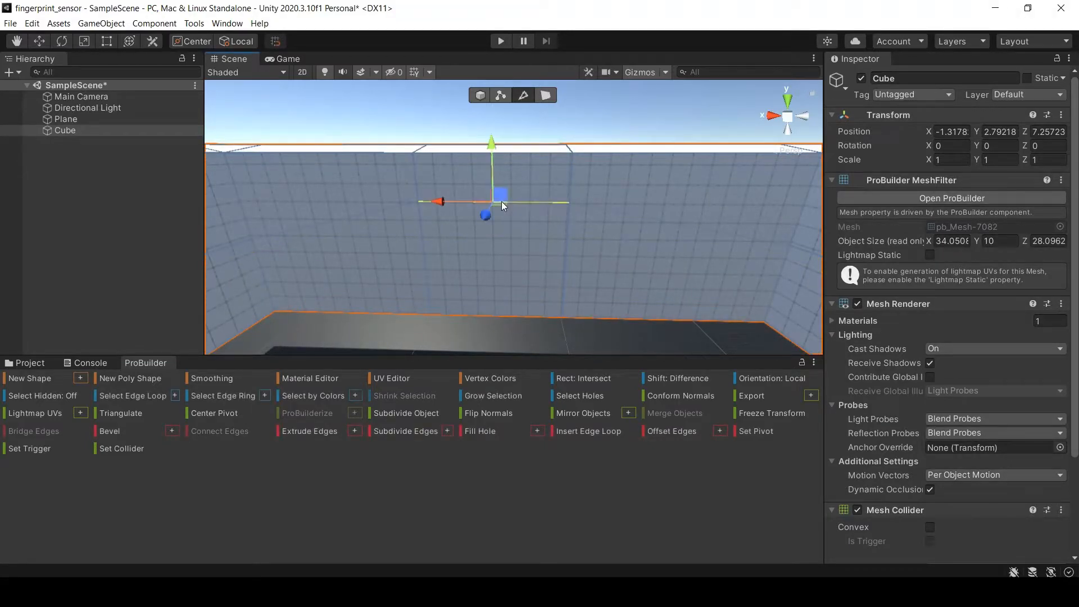
pyautogui.click(480, 233)
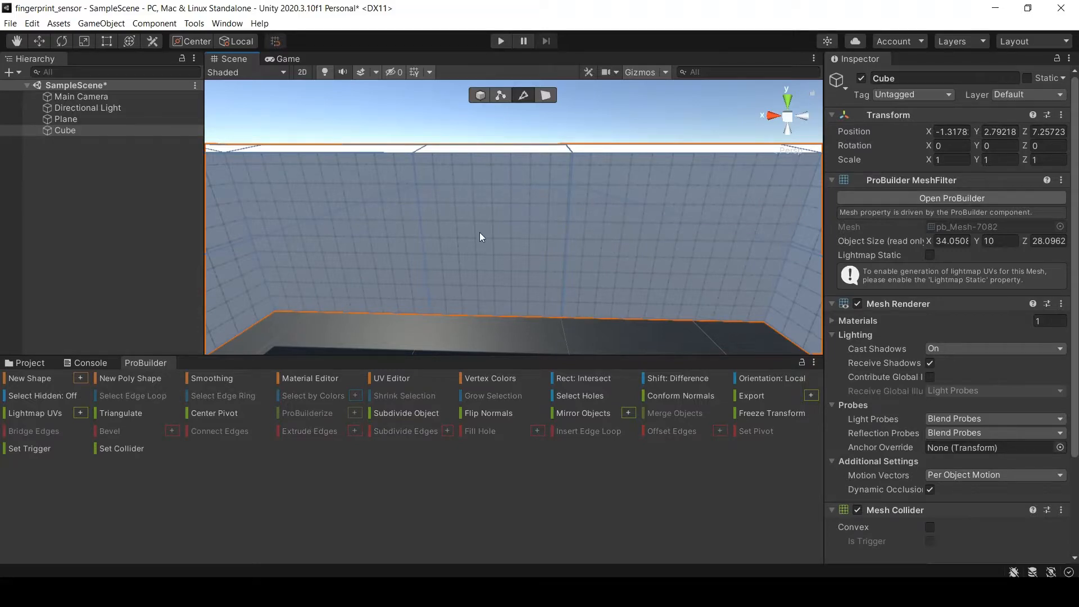
# - Delete the central back wall face enclosed by the edge loops to open the doorway
pyautogui.click(547, 97)
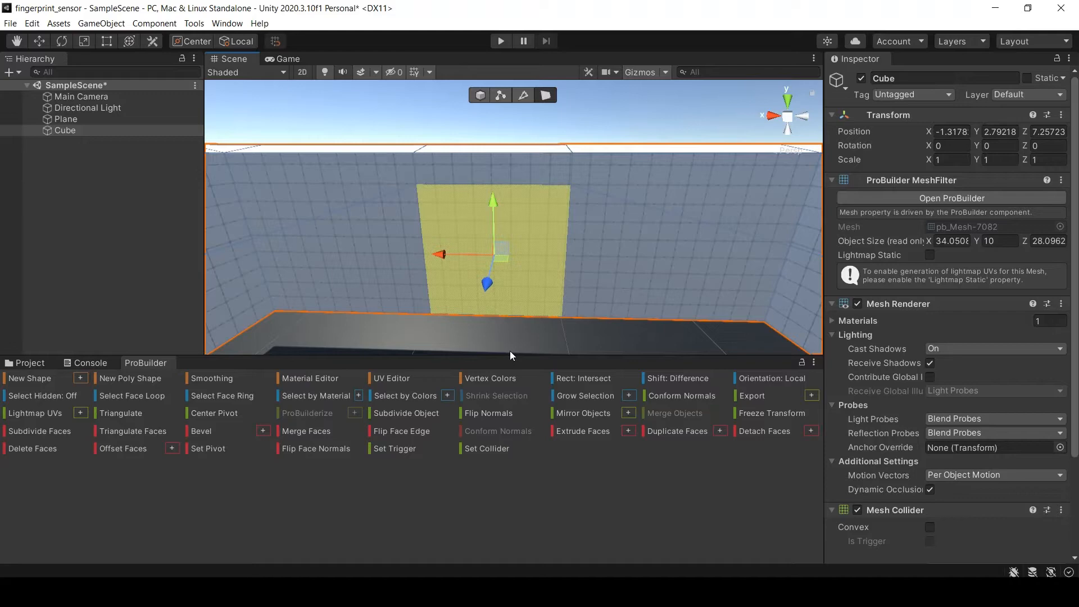
pyautogui.click(31, 447)
pyautogui.moveTo(523, 286); pyautogui.dragTo(523, 263, button='middle')
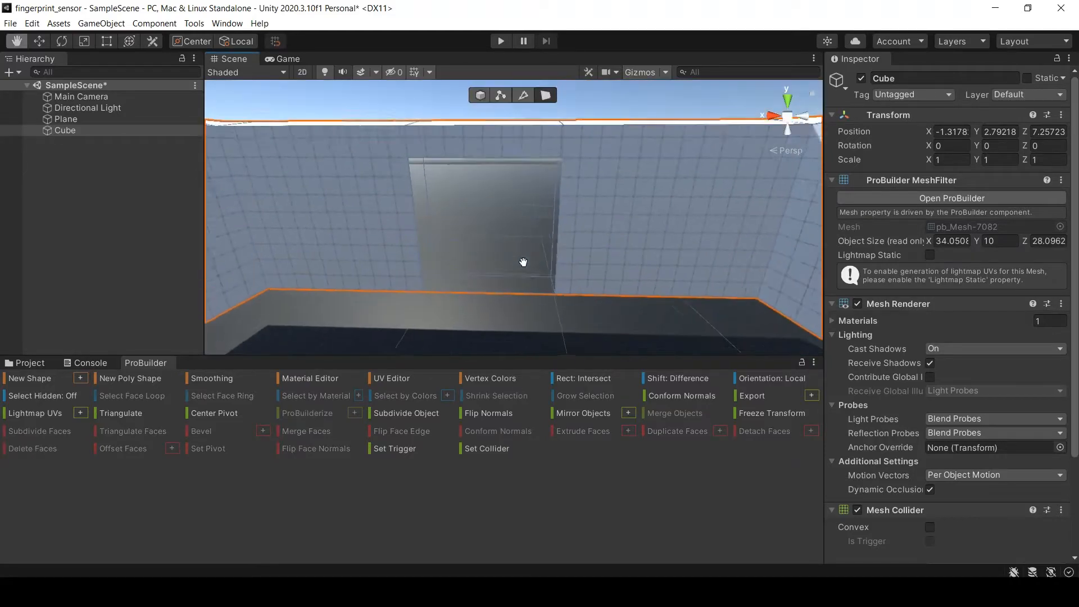
pyautogui.click(498, 301)
pyautogui.scroll(-2, 498, 300)
pyautogui.scroll(-2, 499, 300)
pyautogui.moveTo(499, 300); pyautogui.dragTo(537, 248, button='middle')
pyautogui.scroll(3, 547, 190)
pyautogui.scroll(-1, 511, 290)
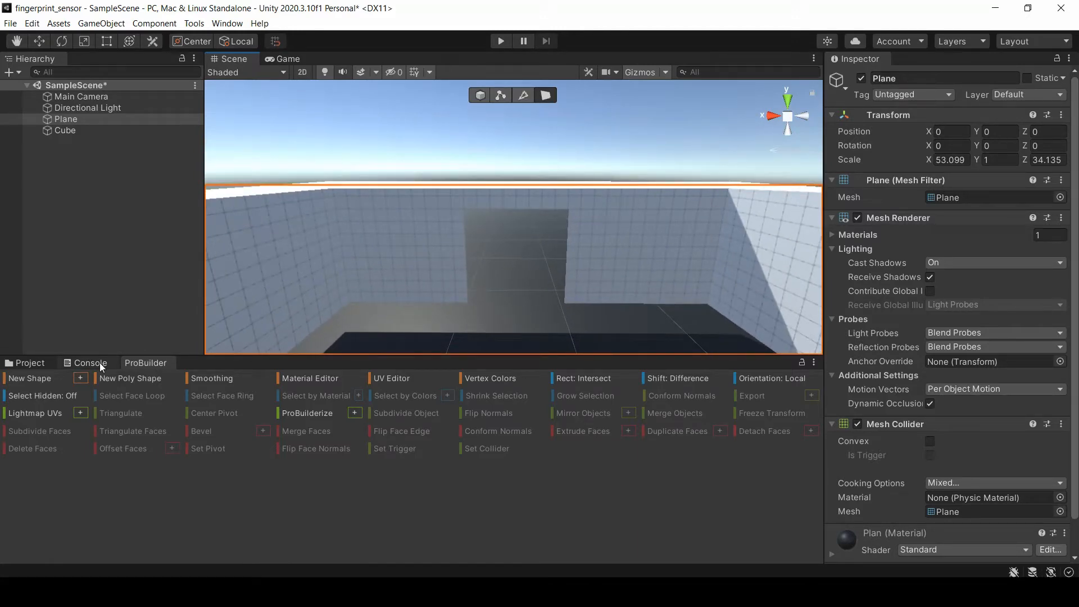
# - Rename the Cube object as WALL
pyautogui.click(68, 130)
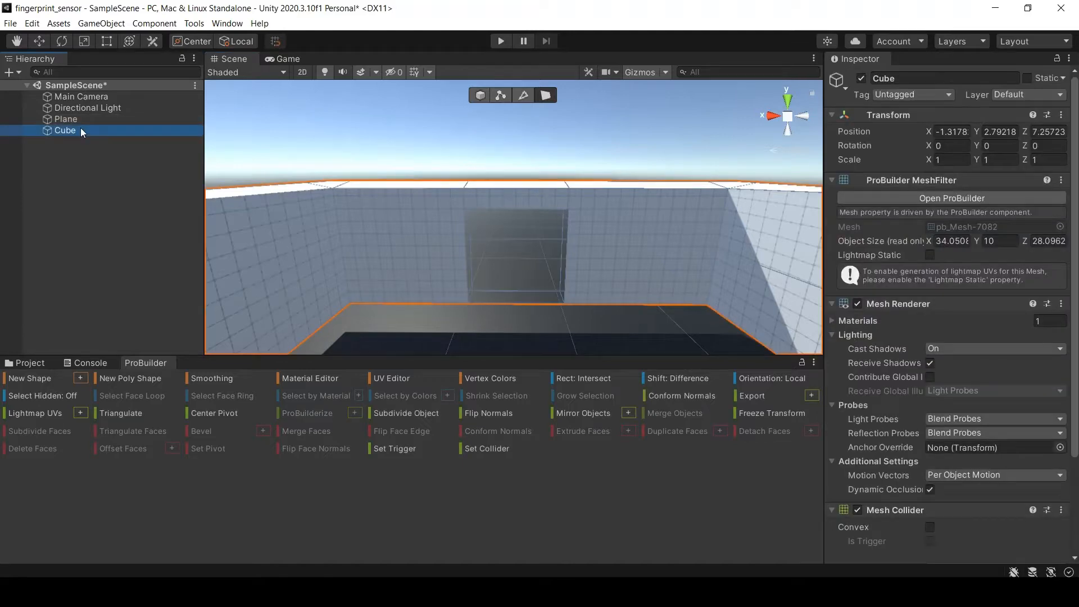
pyautogui.click(80, 129)
pyautogui.write('WALL')
pyautogui.press('Return')
# - Create a material named WALL in the Materiel folder, apply it to the walls and return to the ProBuilder tools
pyautogui.click(33, 362)
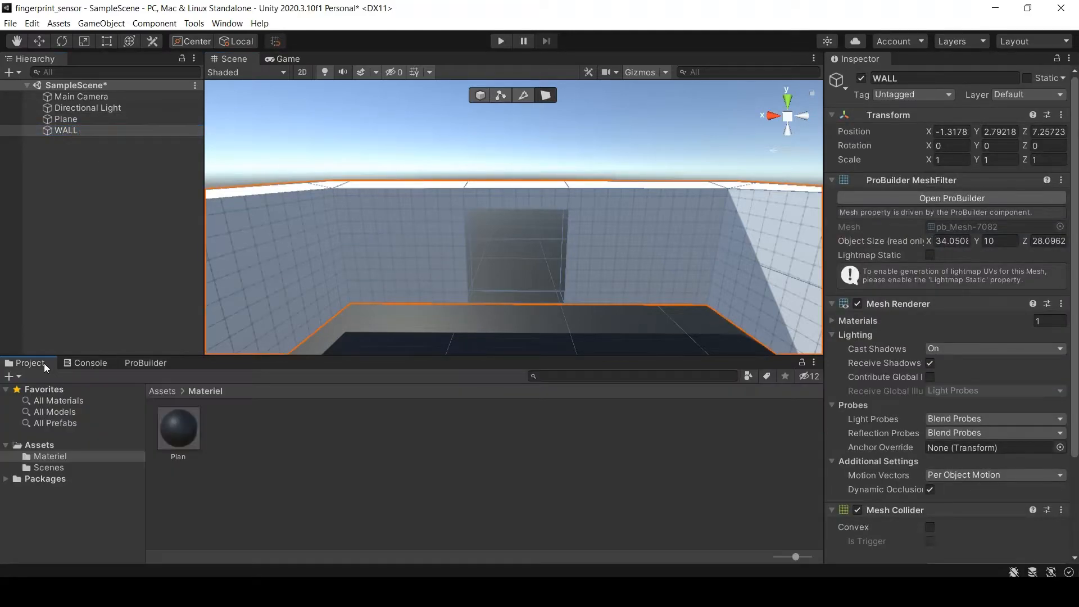
pyautogui.rightClick(275, 424)
pyautogui.moveTo(306, 103)
pyautogui.click(495, 321)
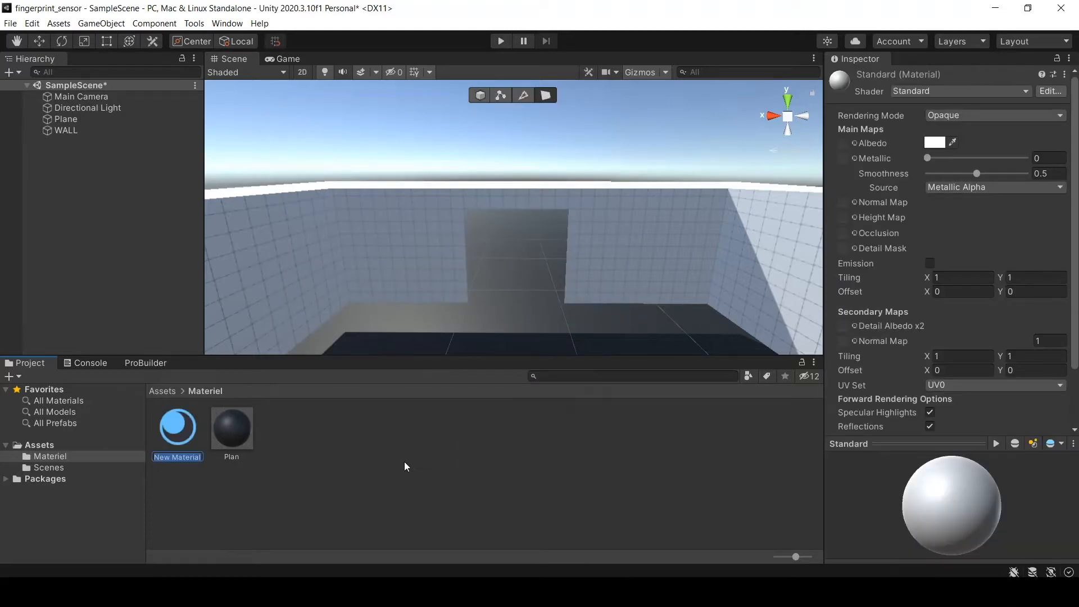
pyautogui.write('WALL')
pyautogui.press('Return')
pyautogui.moveTo(233, 428); pyautogui.dragTo(400, 302)
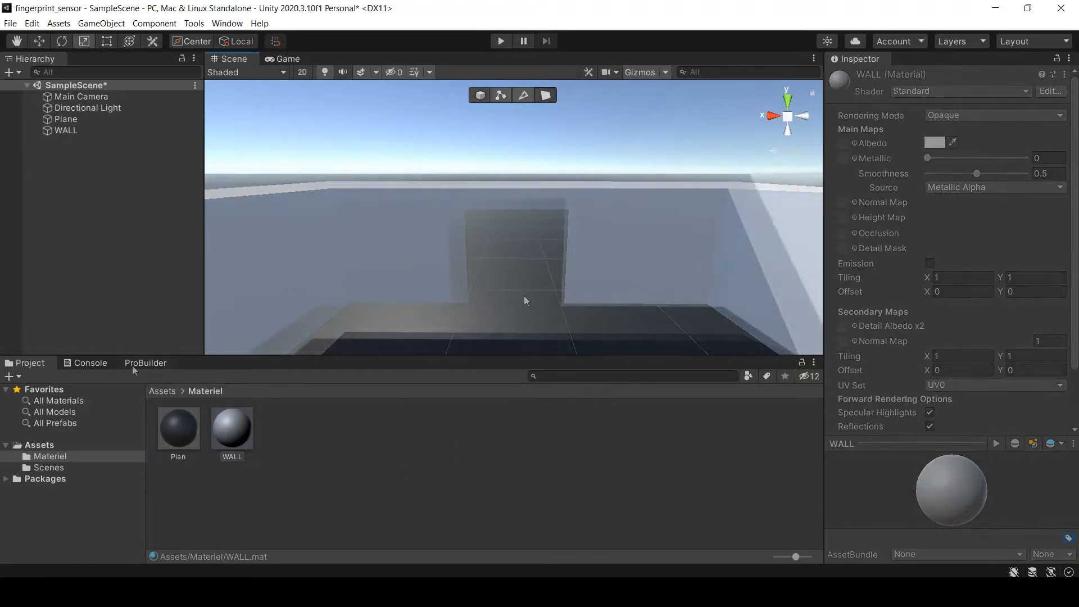
pyautogui.click(141, 362)
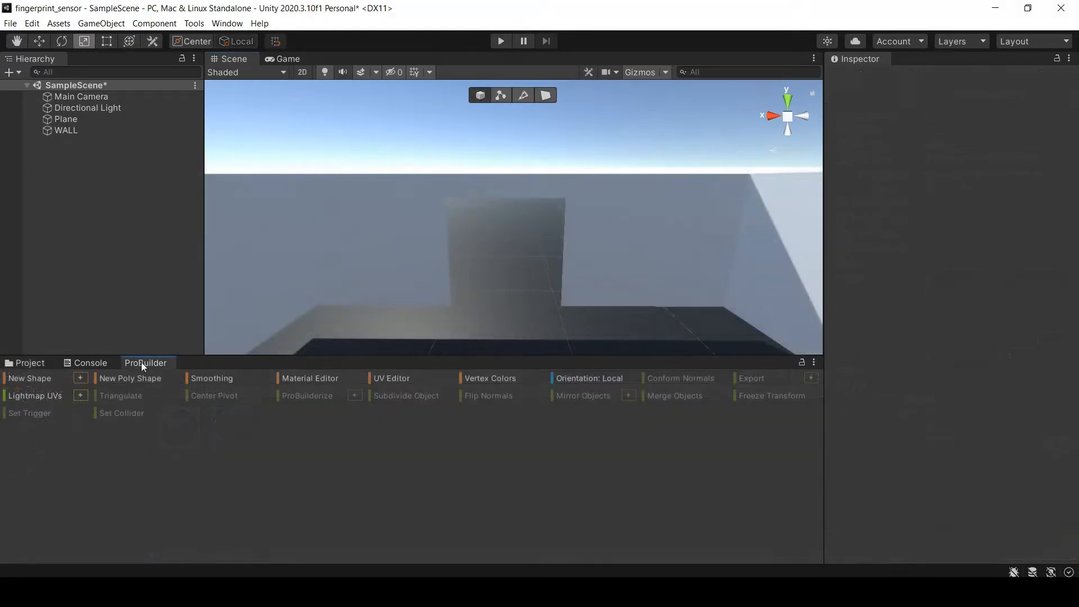
# - Build a new ProBuilder cube measuring 8 × 8 × 2 near the doorway
pyautogui.click(81, 379)
pyautogui.scroll(-3, 450, 245)
pyautogui.moveTo(450, 246); pyautogui.dragTo(496, 319, button='middle')
pyautogui.click(160, 202)
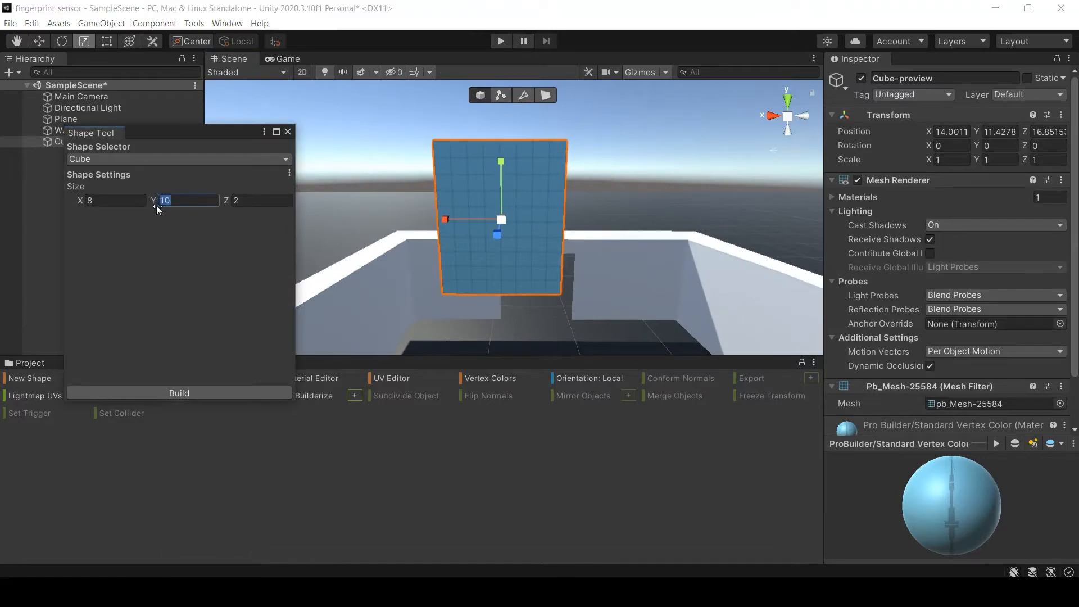
pyautogui.write('8')
pyautogui.click(112, 201)
pyautogui.write('10')
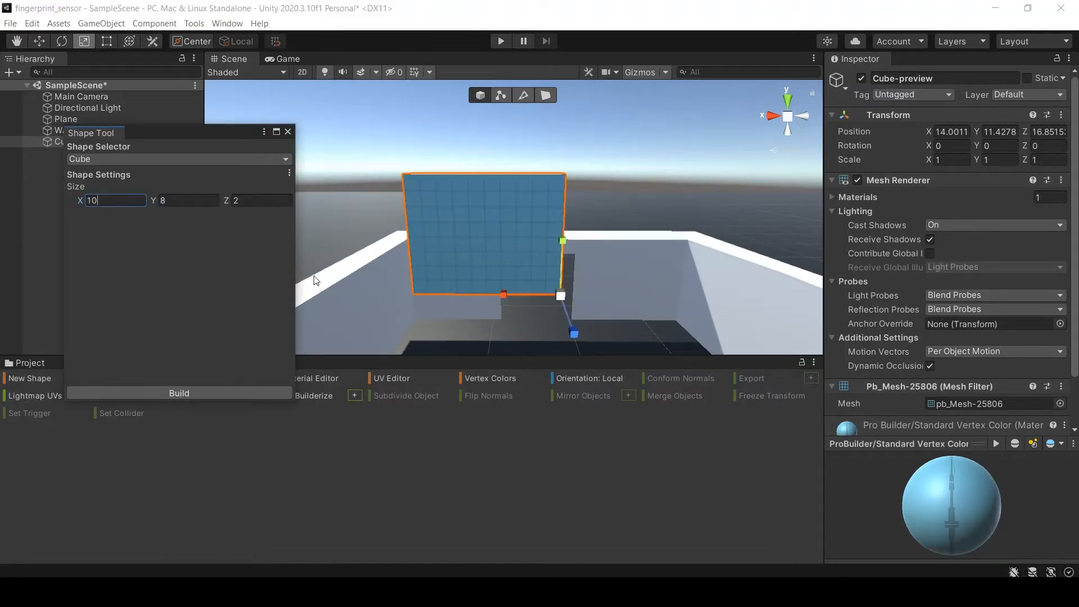
pyautogui.press('Return')
pyautogui.click(178, 393)
pyautogui.click(288, 132)
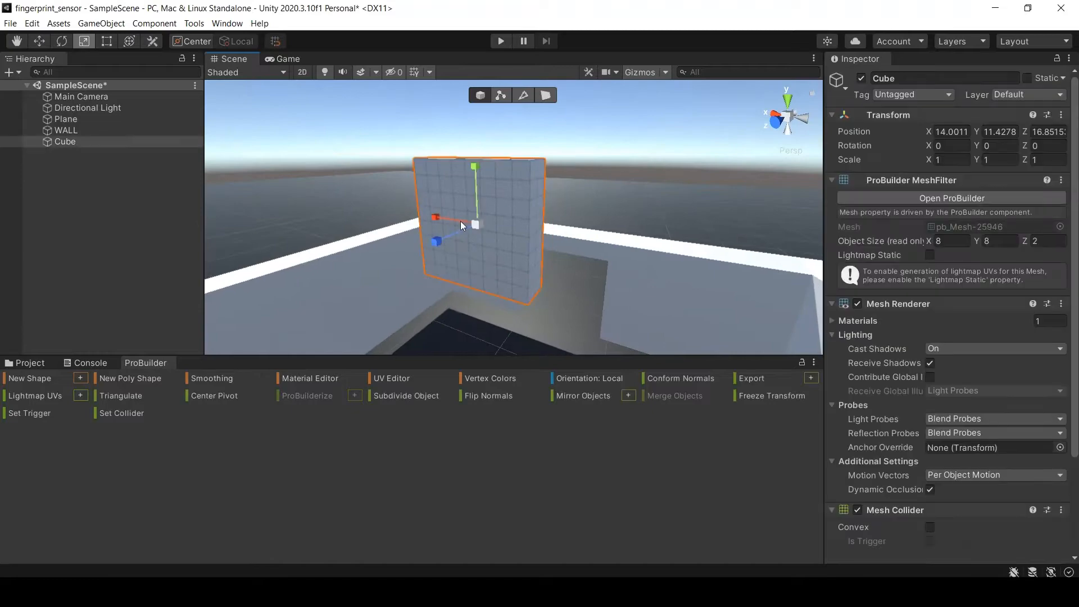
# - Move the new cube down into the doorway of the back wall, at about X 10.59, Y 2.67, Z 7.03
pyautogui.press('w')
pyautogui.scroll(-3, 547, 225)
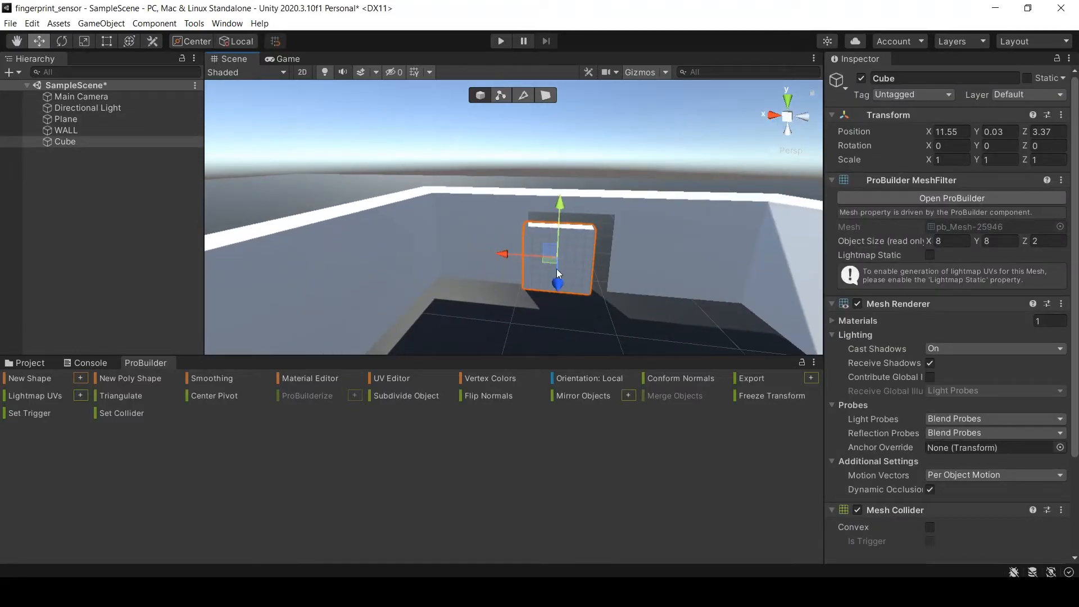
pyautogui.moveTo(562, 211); pyautogui.dragTo(571, 275)
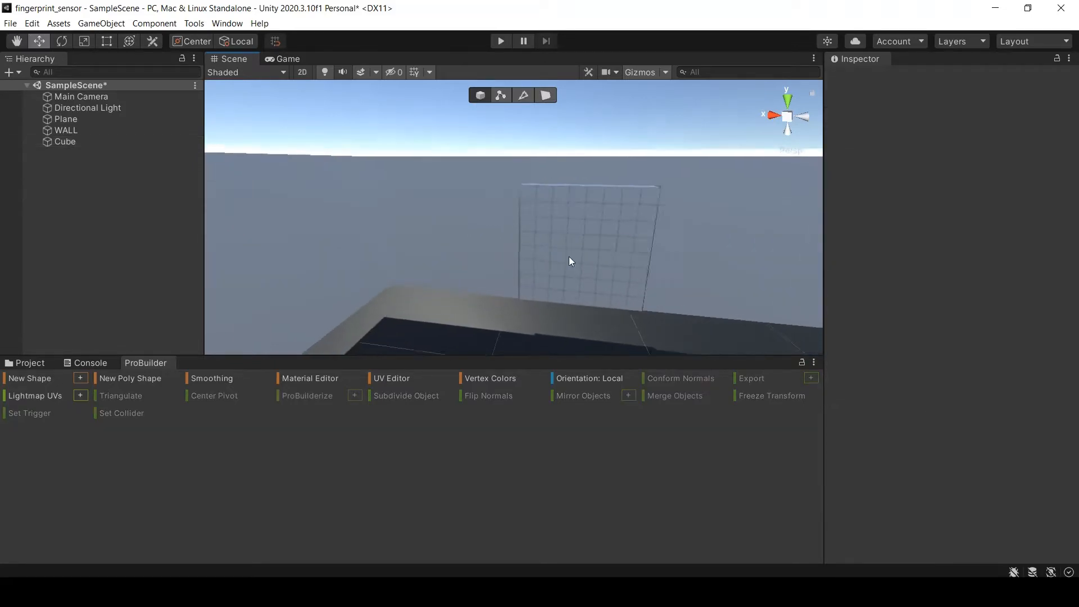
pyautogui.click(585, 264)
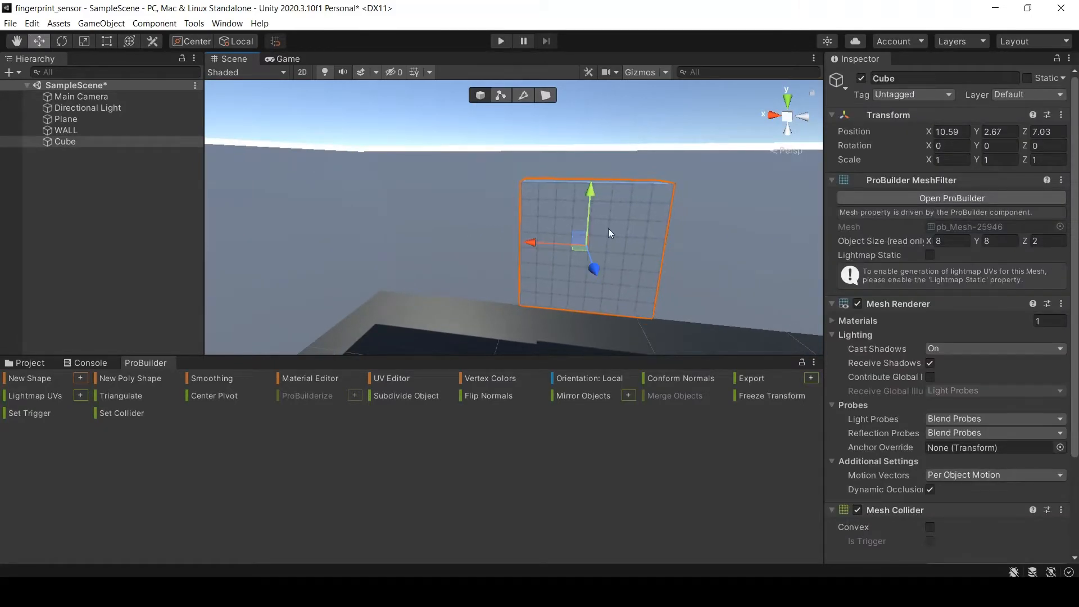
# - Stretch the cube to a scale of about 1.07 on X and 1.01 on Y and shift it across the doorway
pyautogui.moveTo(527, 238); pyautogui.dragTo(527, 238)
pyautogui.moveTo(591, 190); pyautogui.dragTo(588, 185)
pyautogui.click(39, 41)
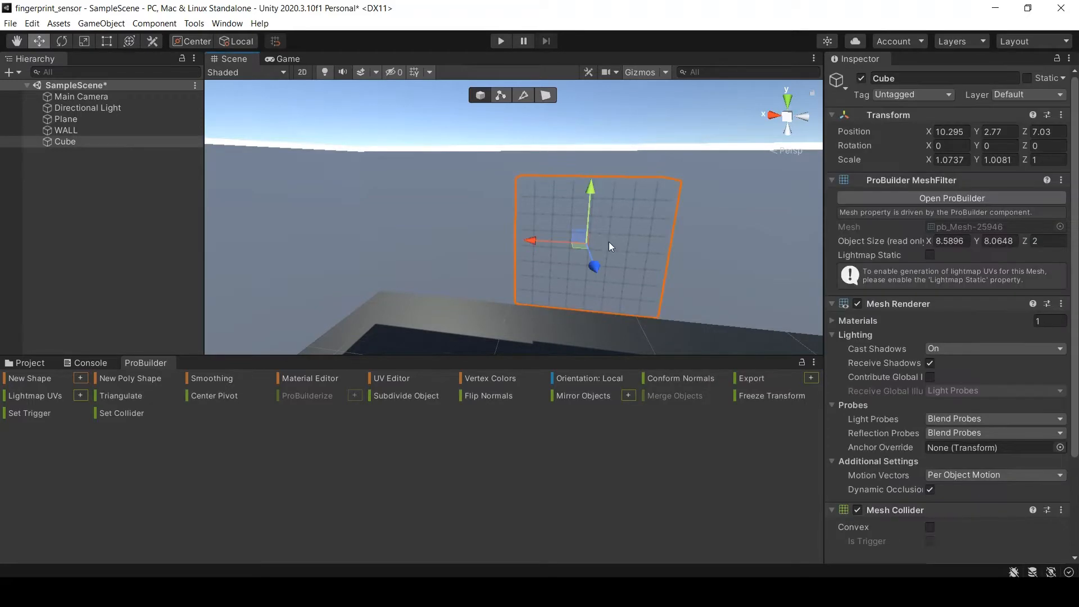
pyautogui.press('r')
pyautogui.click(628, 247)
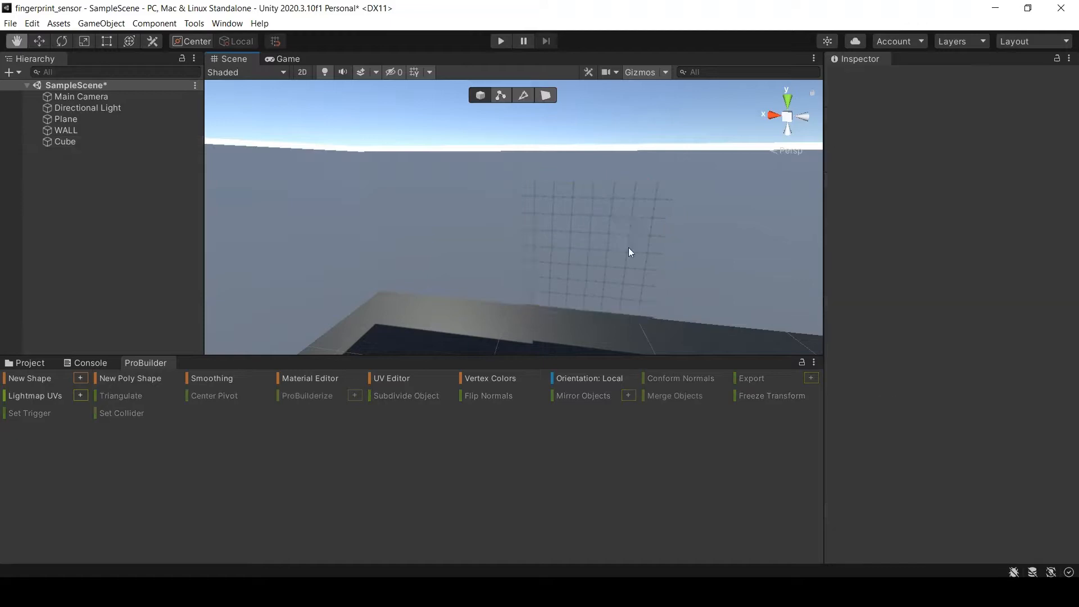
# - Raise the cube's Y scale to about 1.035 and nudge it to about X 10.37, Y 2.66 to cover the doorway
pyautogui.moveTo(629, 247); pyautogui.dragTo(625, 198, button='middle')
pyautogui.click(625, 198)
pyautogui.click(643, 92)
pyautogui.scroll(-3, 646, 225)
pyautogui.moveTo(646, 224); pyautogui.dragTo(605, 255, button='right')
pyautogui.click(551, 241)
pyautogui.click(41, 41)
pyautogui.moveTo(480, 235)
pyautogui.mouseDown()
pyautogui.moveTo(423, 233)
pyautogui.moveTo(481, 234)
pyautogui.moveTo(470, 225)
pyautogui.moveTo(481, 235)
pyautogui.mouseUp()
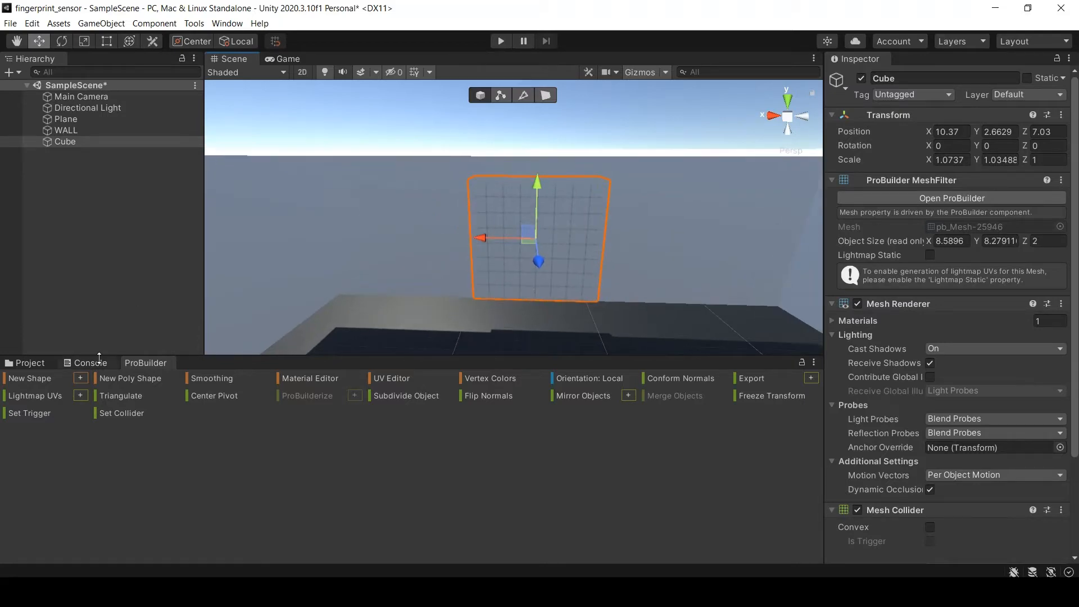
# - Rename the Cube object as Door and make it a child of WALL in the hierarchy
pyautogui.click(37, 363)
pyautogui.rightClick(349, 422)
pyautogui.click(144, 178)
pyautogui.click(77, 142)
pyautogui.click(77, 142)
pyautogui.write('Door')
pyautogui.press('Return')
pyautogui.moveTo(77, 140); pyautogui.dragTo(67, 131)
pyautogui.click(6, 130)
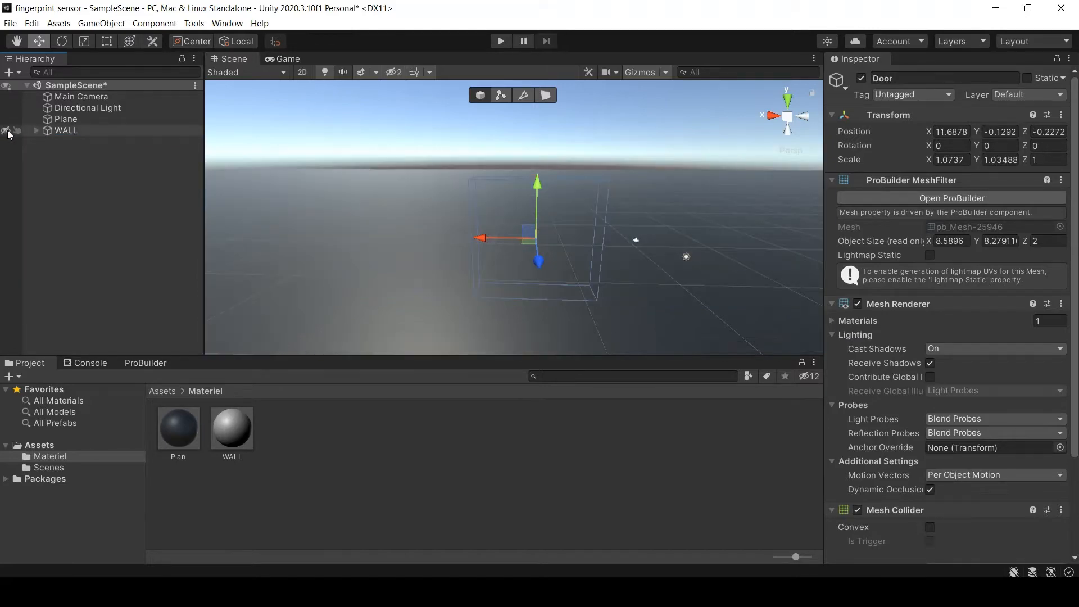
pyautogui.click(6, 130)
pyautogui.click(116, 159)
# - Create a material named Door in the Materiel folder, colour it blue and apply it to the door
pyautogui.rightClick(319, 421)
pyautogui.moveTo(349, 99)
pyautogui.click(555, 323)
pyautogui.write('Door')
pyautogui.press('Return')
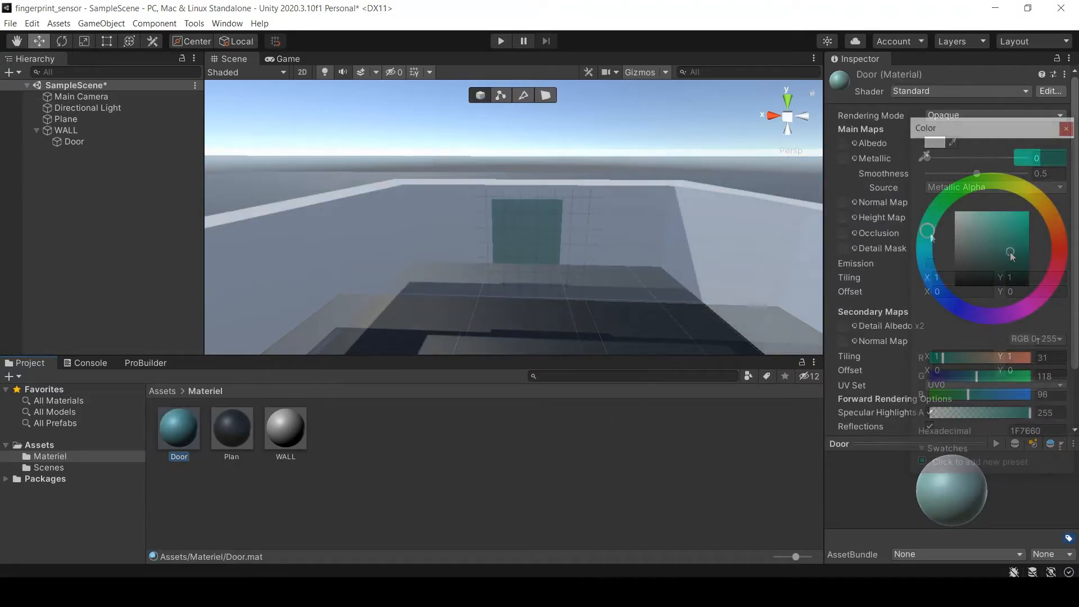
pyautogui.moveTo(922, 242); pyautogui.dragTo(928, 268)
pyautogui.scroll(3, 542, 234)
pyautogui.scroll(-1, 541, 234)
pyautogui.click(502, 281)
pyautogui.scroll(-3, 552, 322)
pyautogui.click(552, 322)
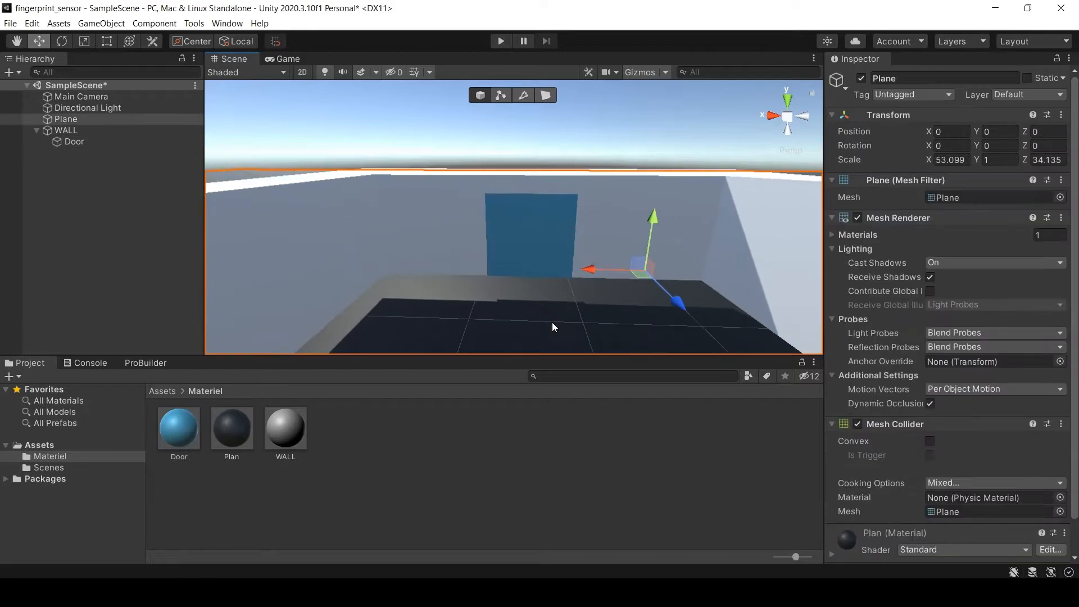
pyautogui.click(552, 322)
pyautogui.scroll(-2, 557, 253)
pyautogui.moveTo(541, 281); pyautogui.dragTo(528, 279, button='right')
pyautogui.scroll(2, 528, 279)
pyautogui.scroll(1, 528, 278)
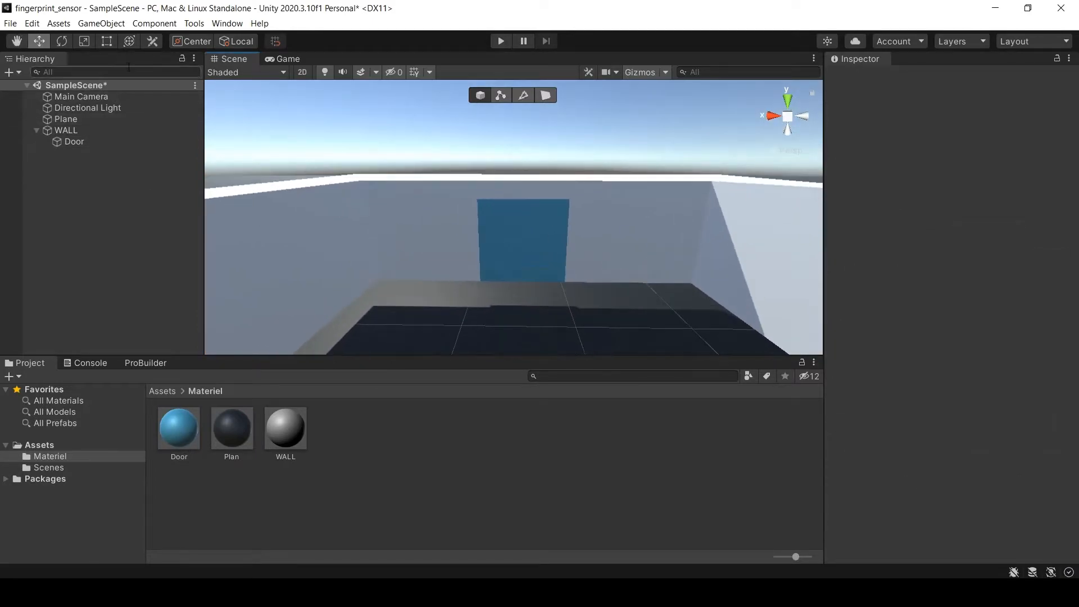
# - Open the Animation window and dock it beside the ProBuilder tools
pyautogui.click(163, 24)
pyautogui.click(228, 23)
pyautogui.click(227, 23)
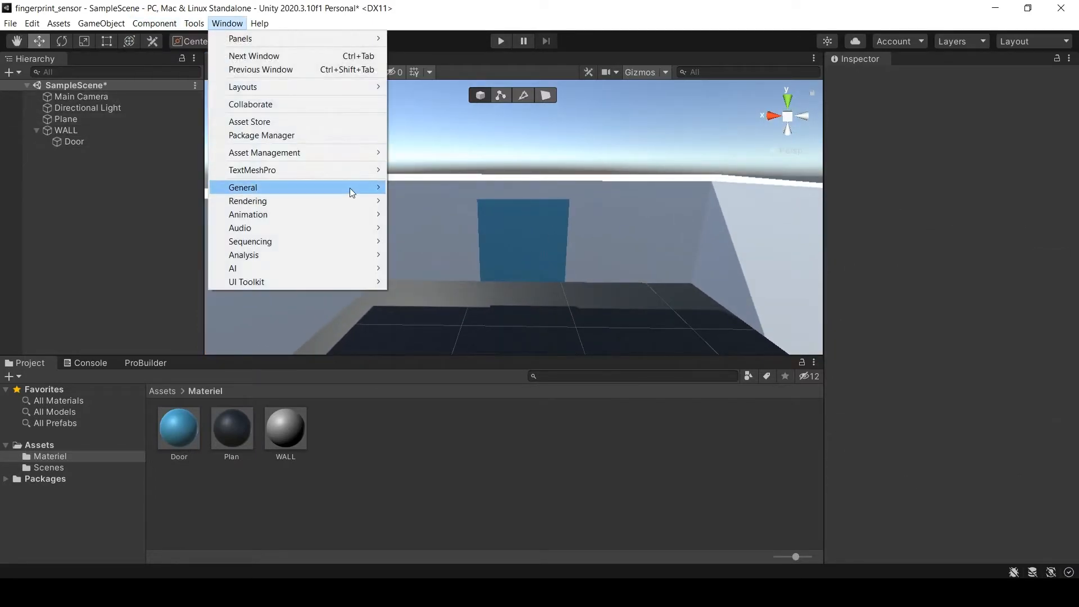
pyautogui.moveTo(387, 219)
pyautogui.click(424, 215)
pyautogui.moveTo(277, 125); pyautogui.dragTo(178, 352)
# - Create an animation clip named OpenDoor for WALL, saved in a new Anim folder inside Materiel
pyautogui.click(66, 130)
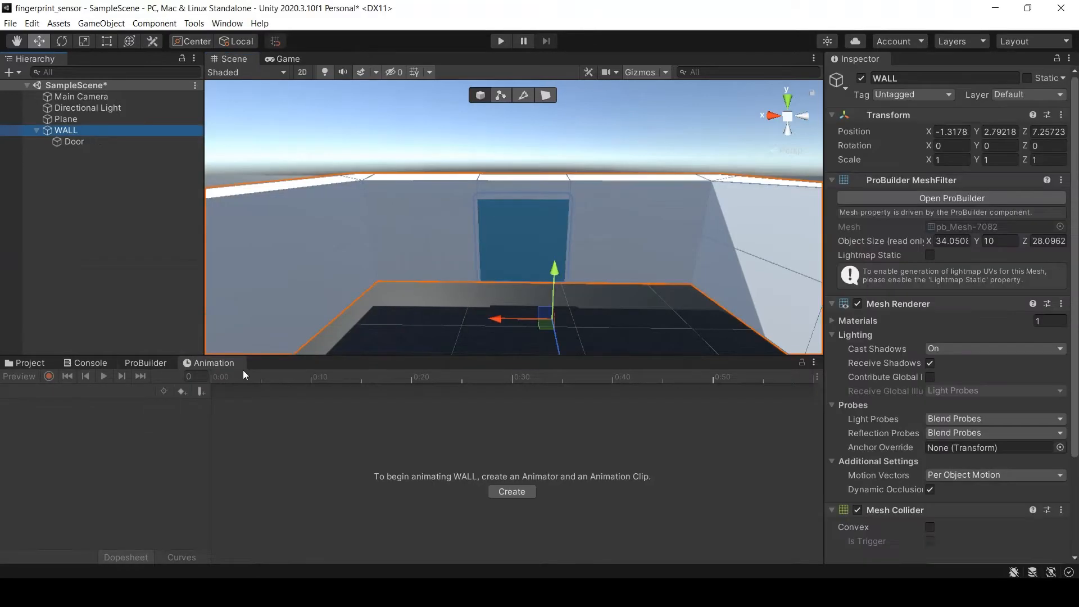
pyautogui.click(509, 491)
pyautogui.click(99, 91)
pyautogui.write('mati')
pyautogui.press('BackSpace')
pyautogui.press('BackSpace')
pyautogui.press('BackSpace')
pyautogui.press('BackSpace')
pyautogui.press('BackSpace')
pyautogui.press('BackSpace')
pyautogui.write('nim')
pyautogui.press('Return')
pyautogui.write('NpenDoor')
pyautogui.click(410, 344)
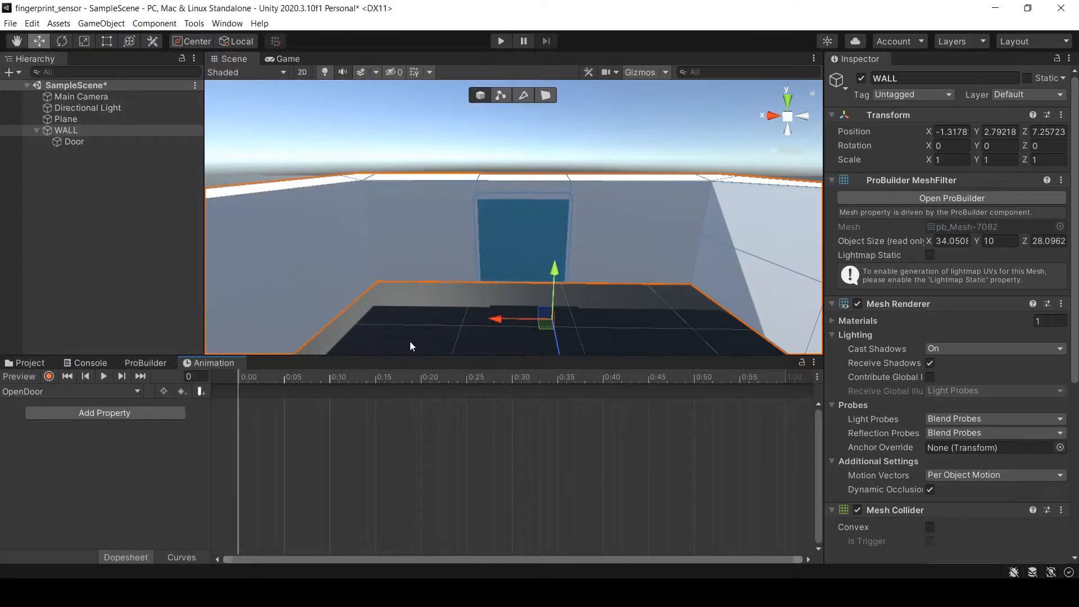
# - Record the Door sliding open to X 20 with keyframes at frames 35 and 60 of OpenDoor, and preview the clip
pyautogui.click(528, 245)
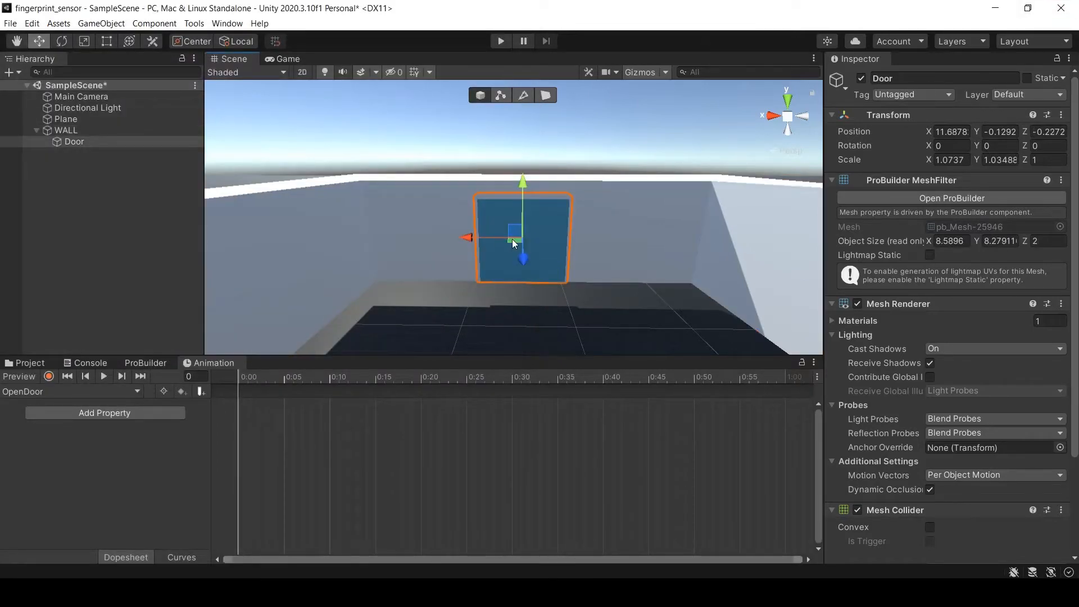
pyautogui.click(266, 171)
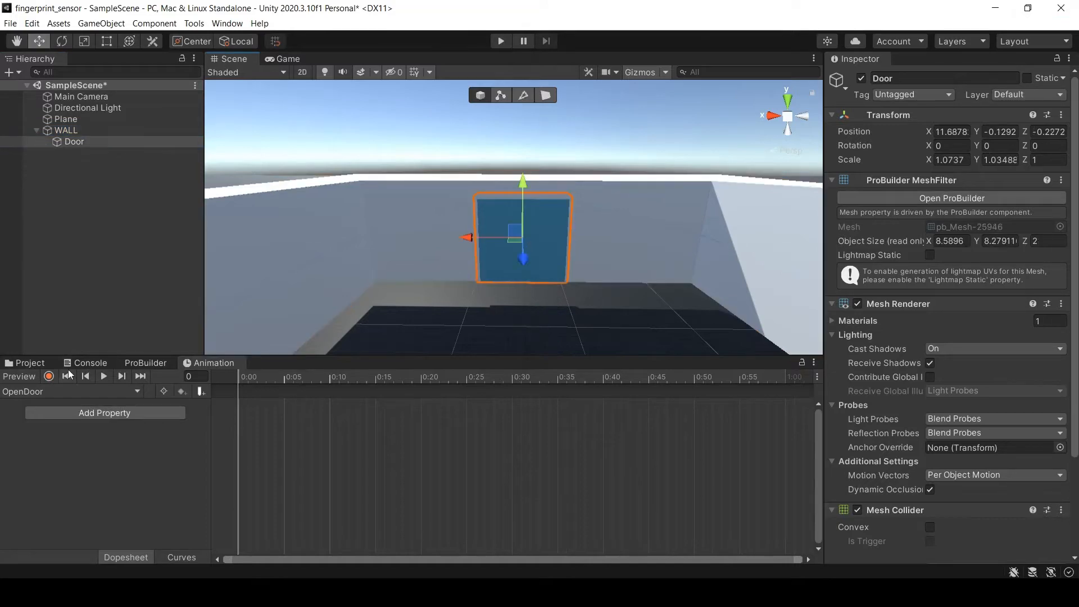
pyautogui.click(48, 376)
pyautogui.moveTo(510, 377); pyautogui.dragTo(560, 379)
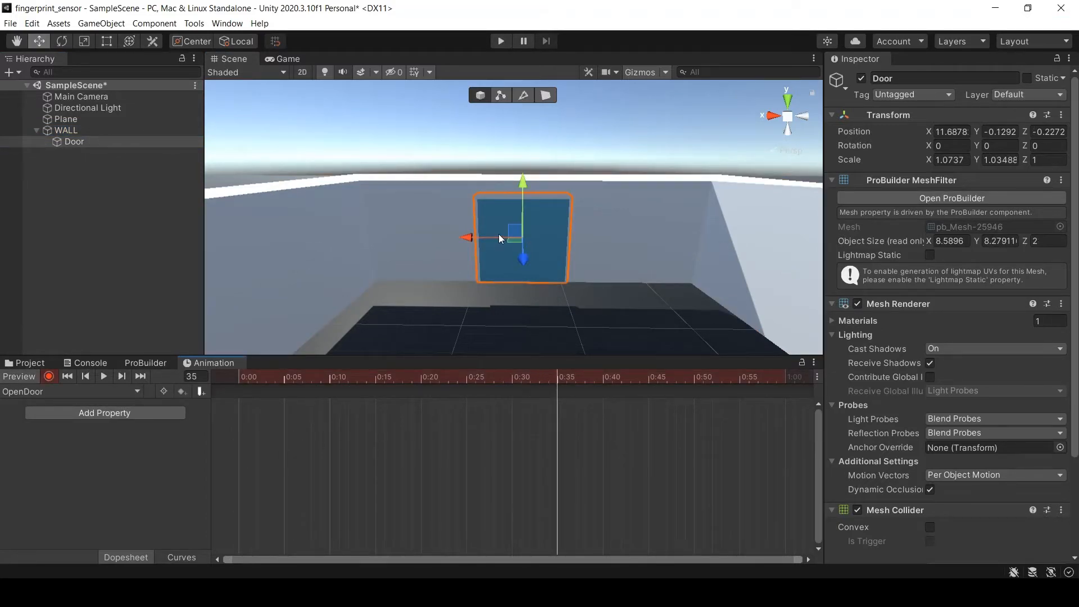
pyautogui.moveTo(467, 237); pyautogui.dragTo(385, 235)
pyautogui.click(577, 377)
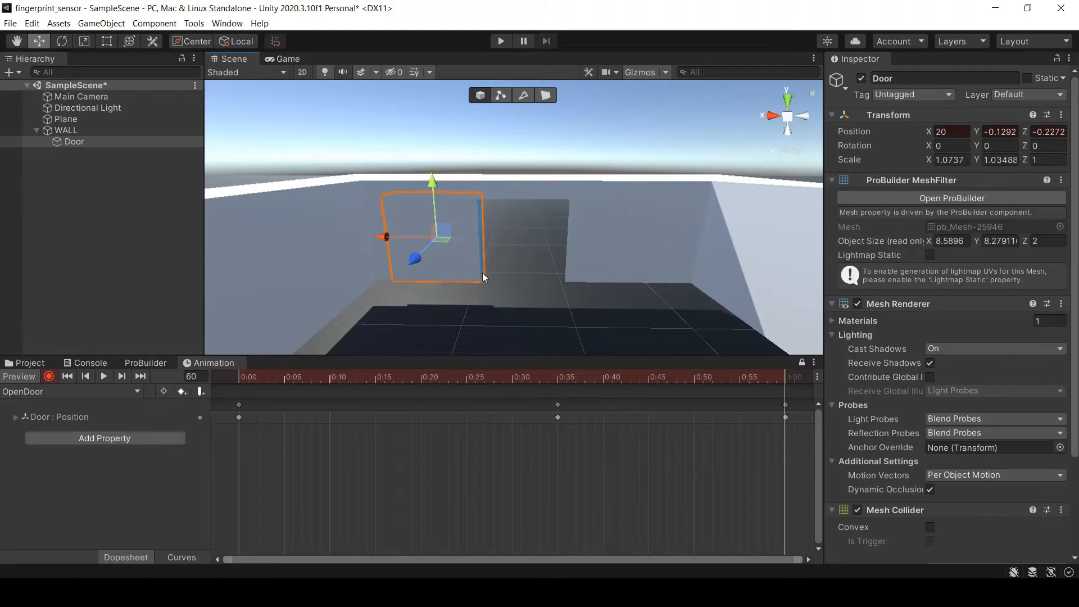
pyautogui.click(237, 376)
pyautogui.click(105, 376)
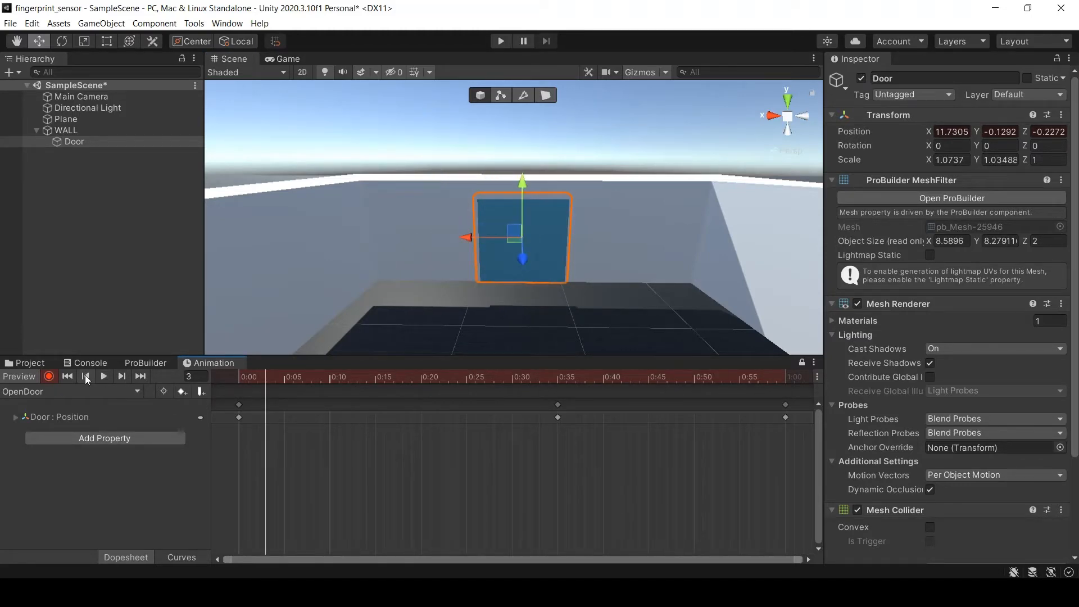
# - Create a second animation clip named CloseDoor in the Anim folder
pyautogui.click(90, 392)
pyautogui.click(82, 422)
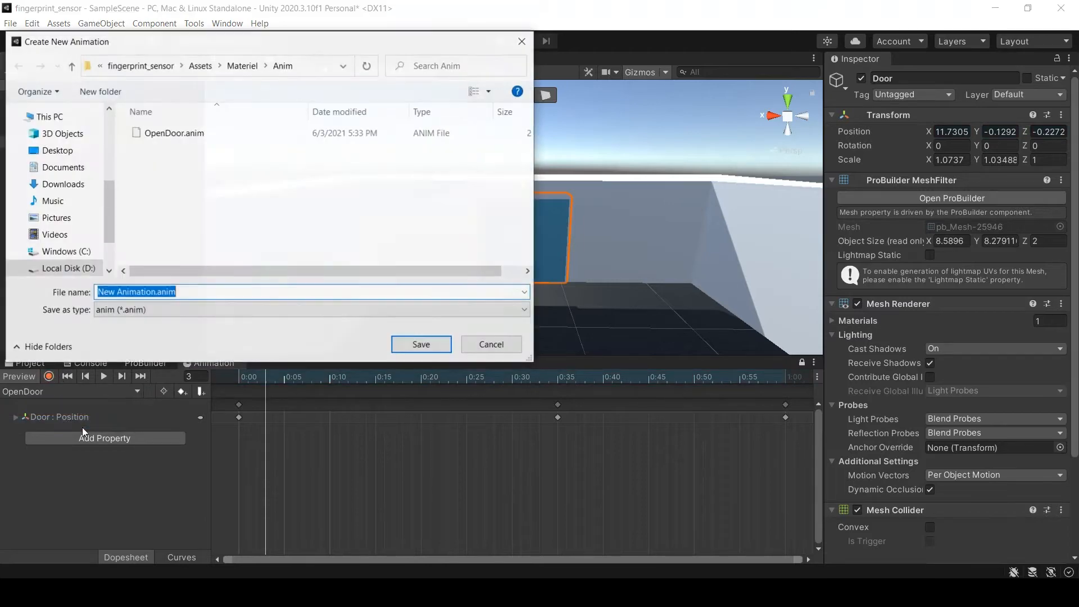
pyautogui.write('CloseDoor')
pyautogui.press('Return')
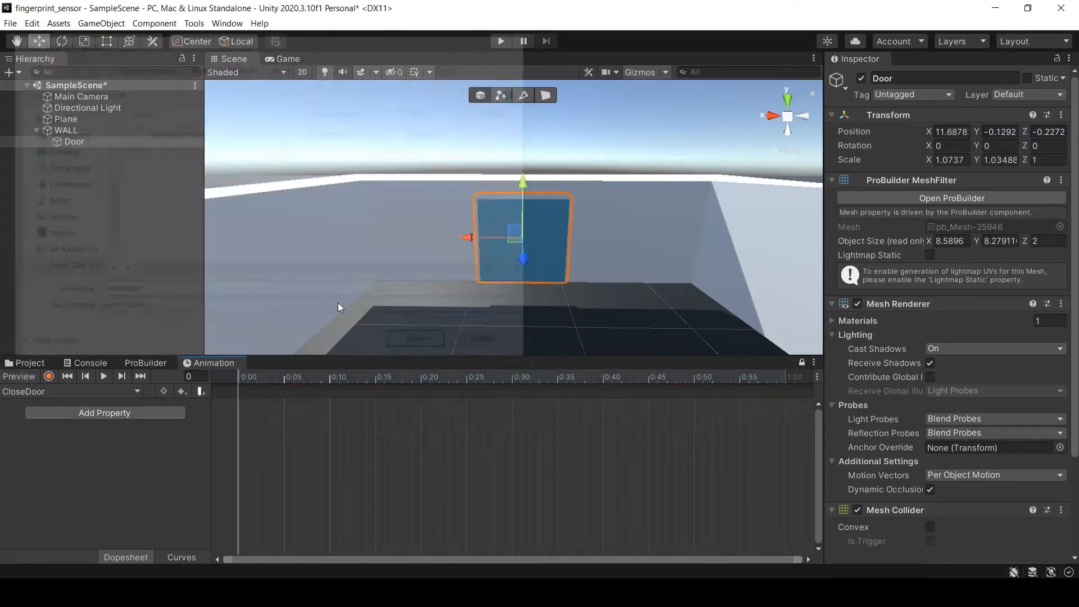
# - Record the Door sliding back over the doorway with keyframes at frames 35 and 60 of CloseDoor, and preview the clip
pyautogui.click(200, 392)
pyautogui.moveTo(500, 380); pyautogui.dragTo(514, 381)
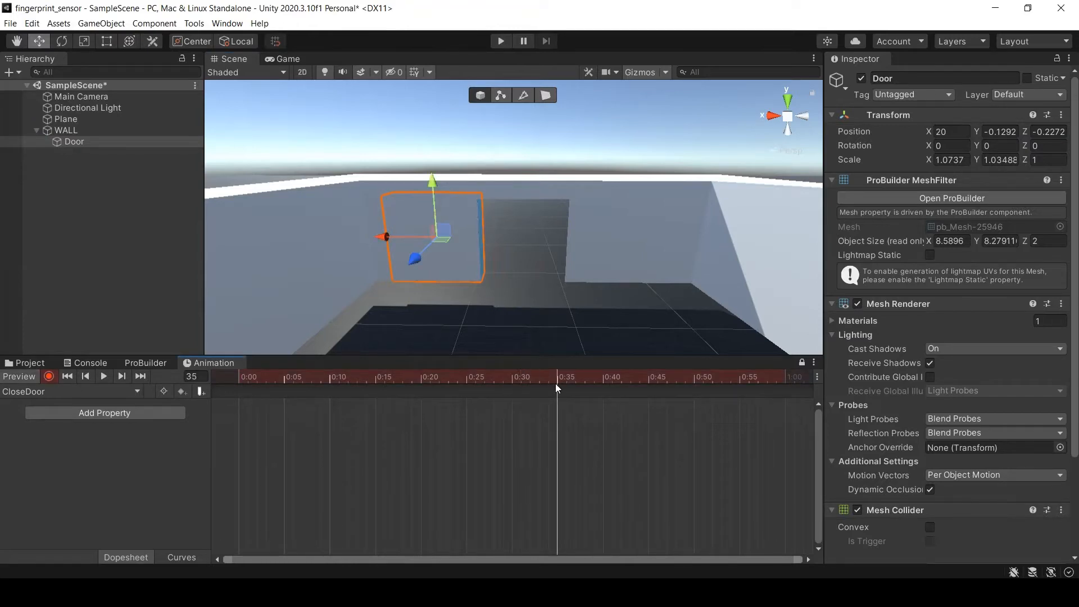
pyautogui.moveTo(387, 236); pyautogui.dragTo(517, 295)
pyautogui.moveTo(596, 378); pyautogui.dragTo(786, 396)
pyautogui.moveTo(430, 237); pyautogui.dragTo(471, 258)
pyautogui.click(427, 298)
pyautogui.click(104, 376)
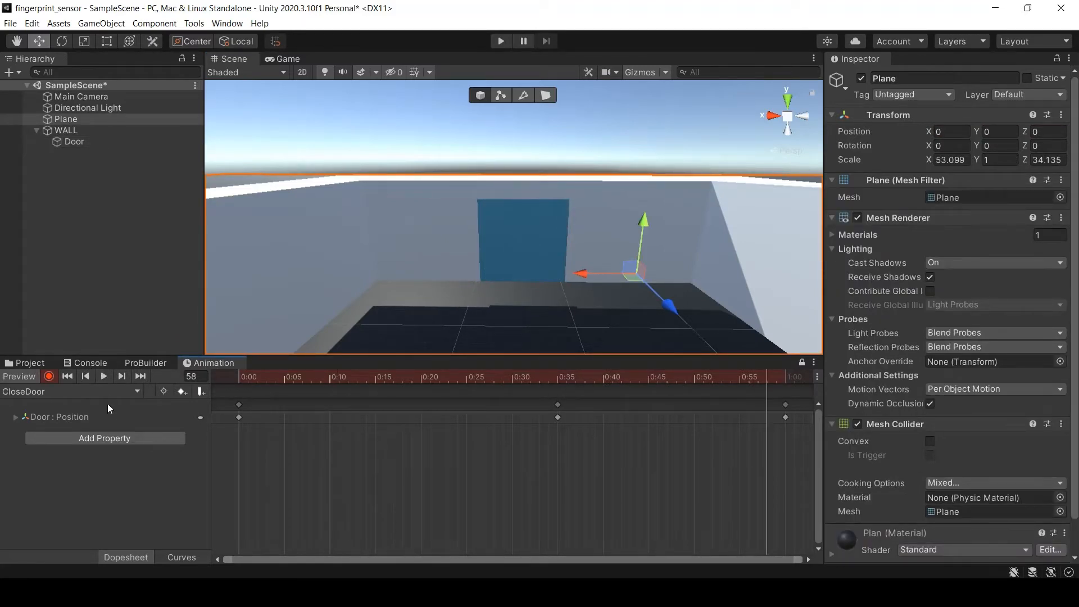
# - Open the WALL animator controller from the Anim folder and add a Bool parameter named Open
pyautogui.click(31, 362)
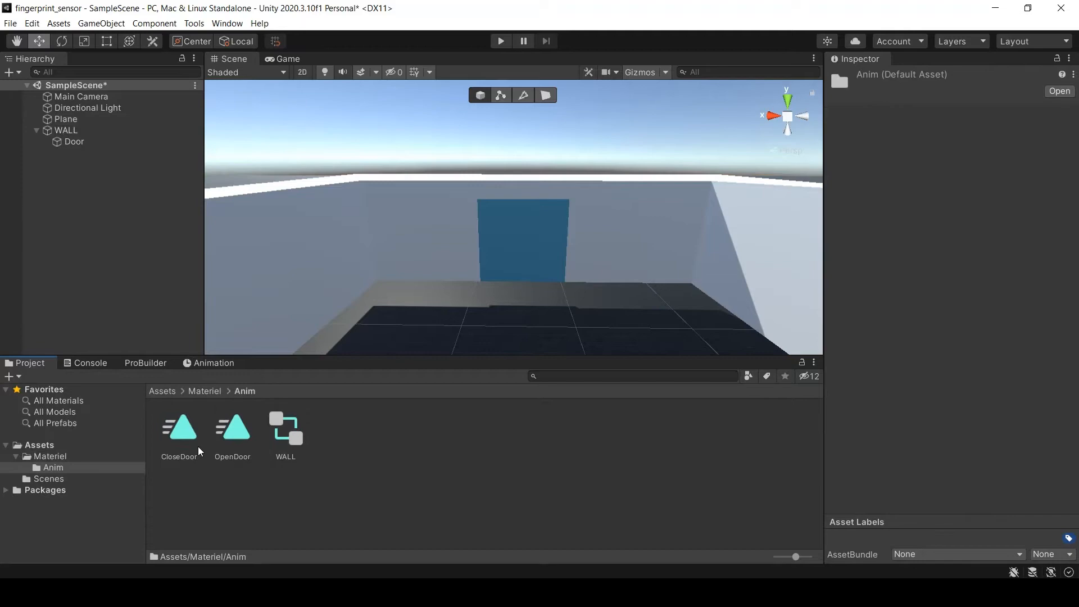
pyautogui.click(178, 430)
pyautogui.click(232, 430)
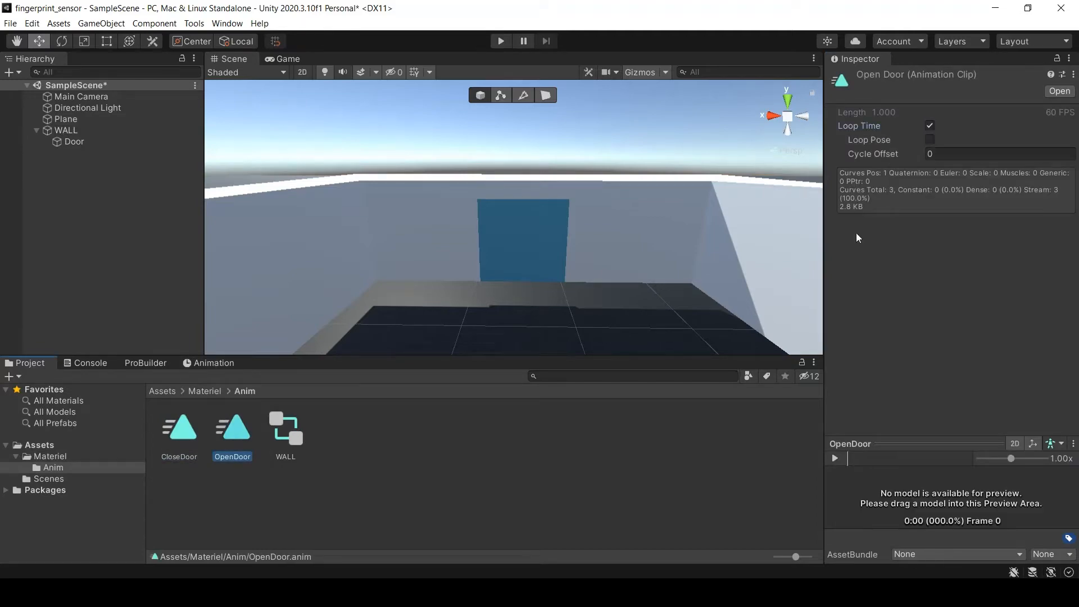
pyautogui.doubleClick(285, 430)
pyautogui.scroll(-3, 505, 217)
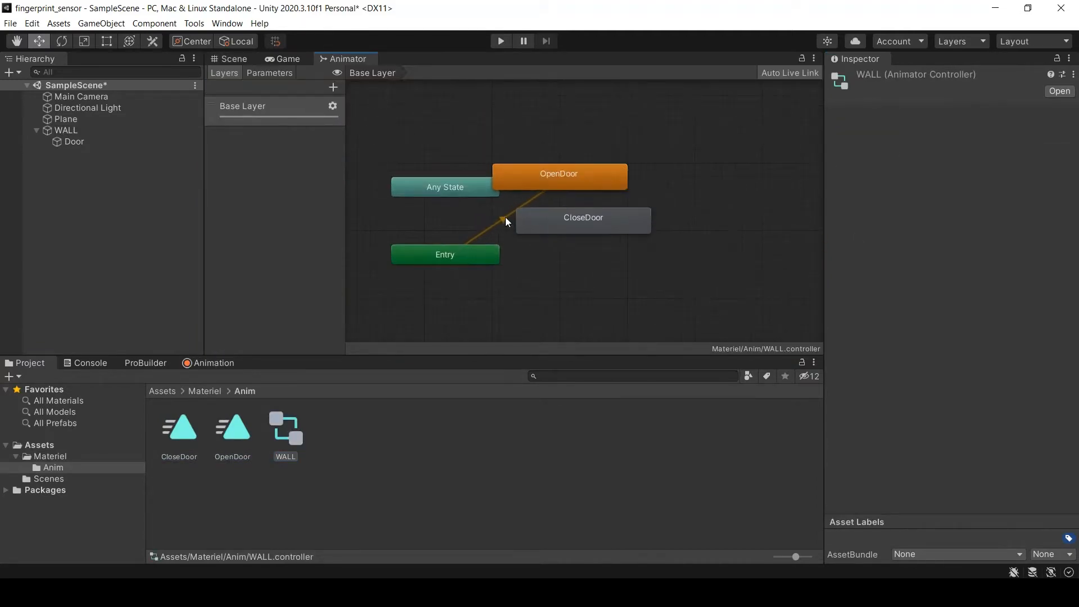
pyautogui.click(270, 73)
pyautogui.click(332, 87)
pyautogui.click(340, 129)
pyautogui.write('Open')
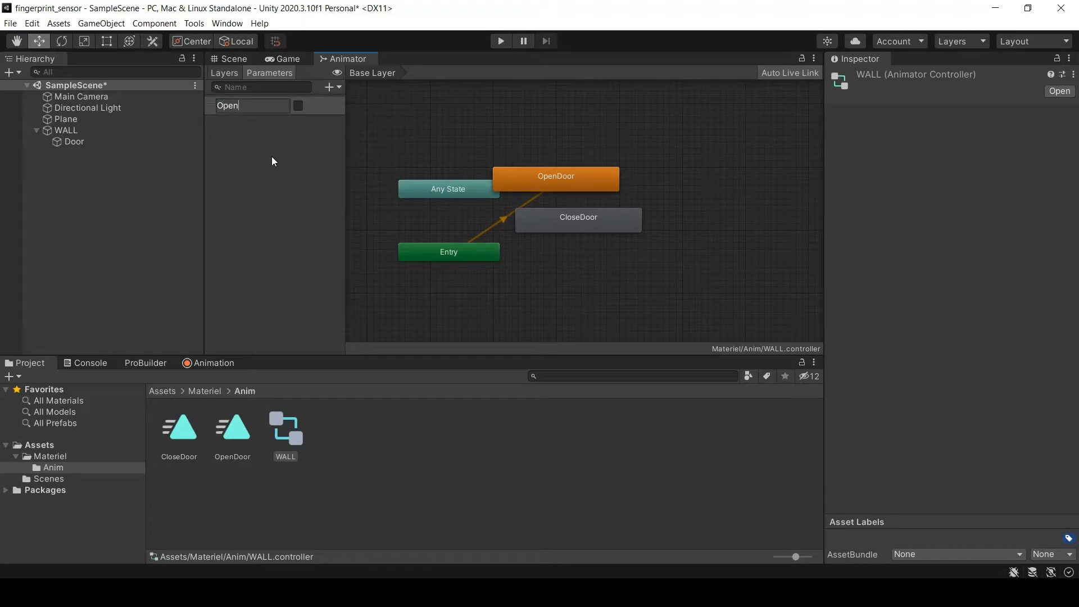
pyautogui.press('Return')
# - Spread the CloseDoor and Any State nodes apart in the animator graph
pyautogui.moveTo(547, 228); pyautogui.dragTo(613, 257)
pyautogui.moveTo(466, 187); pyautogui.dragTo(445, 173)
pyautogui.scroll(-2, 531, 222)
pyautogui.scroll(2, 531, 222)
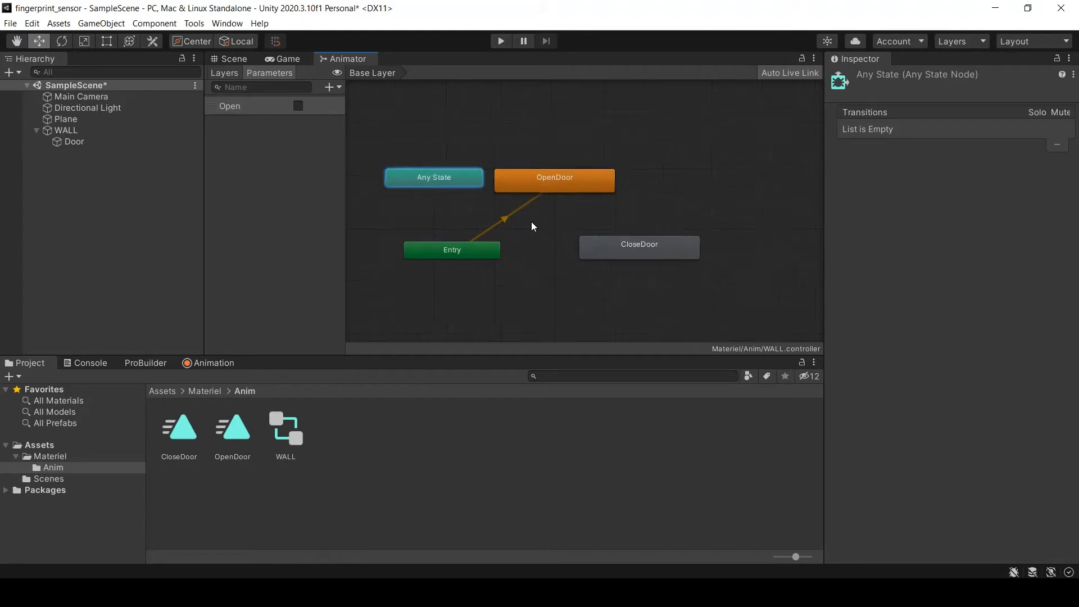
pyautogui.click(492, 228)
pyautogui.click(500, 252)
pyautogui.rightClick(656, 195)
pyautogui.click(689, 214)
pyautogui.click(690, 214)
pyautogui.press('Delete')
# - Create an empty state below OpenDoor in the animator graph and name it Idle
pyautogui.rightClick(543, 234)
pyautogui.moveTo(582, 242)
pyautogui.click(728, 240)
pyautogui.moveTo(620, 246); pyautogui.dragTo(573, 289)
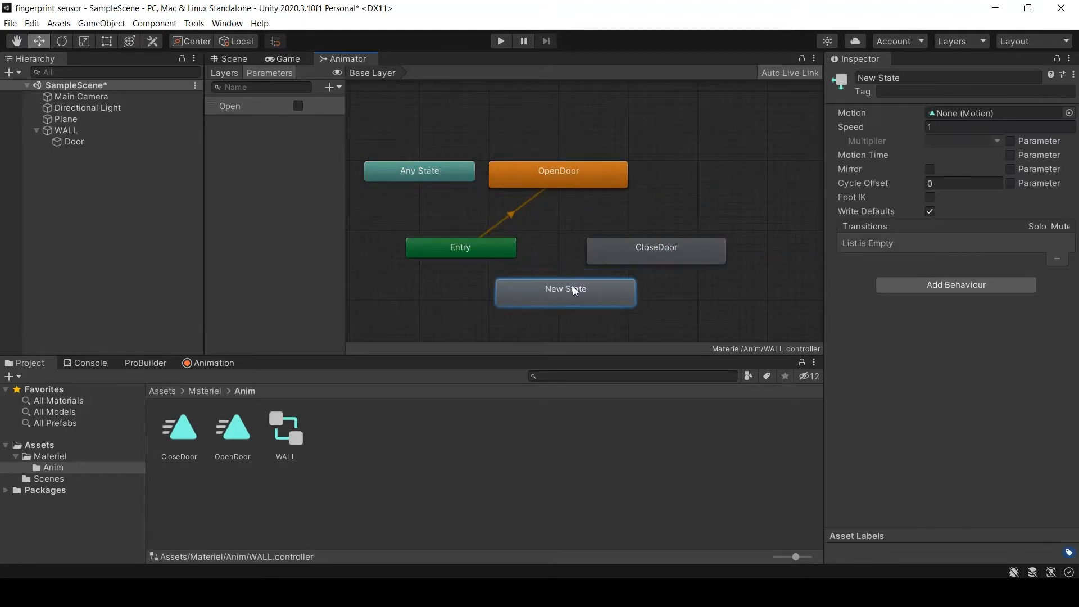
pyautogui.press('BackSpace')
pyautogui.press('BackSpace')
pyautogui.press('BackSpace')
pyautogui.press('BackSpace')
pyautogui.press('BackSpace')
pyautogui.press('BackSpace')
pyautogui.press('BackSpace')
pyautogui.press('BackSpace')
pyautogui.press('BackSpace')
pyautogui.write('Idle')
# - Rearrange the CloseDoor, Entry and Idle nodes so that Idle sits beside Entry
pyautogui.moveTo(641, 259); pyautogui.dragTo(709, 237)
pyautogui.click(479, 258)
pyautogui.moveTo(478, 258); pyautogui.dragTo(449, 265)
pyautogui.moveTo(548, 282); pyautogui.dragTo(547, 254)
# - Make Idle the default state reached from Entry, and reposition the OpenDoor and CloseDoor nodes around it
pyautogui.click(480, 226)
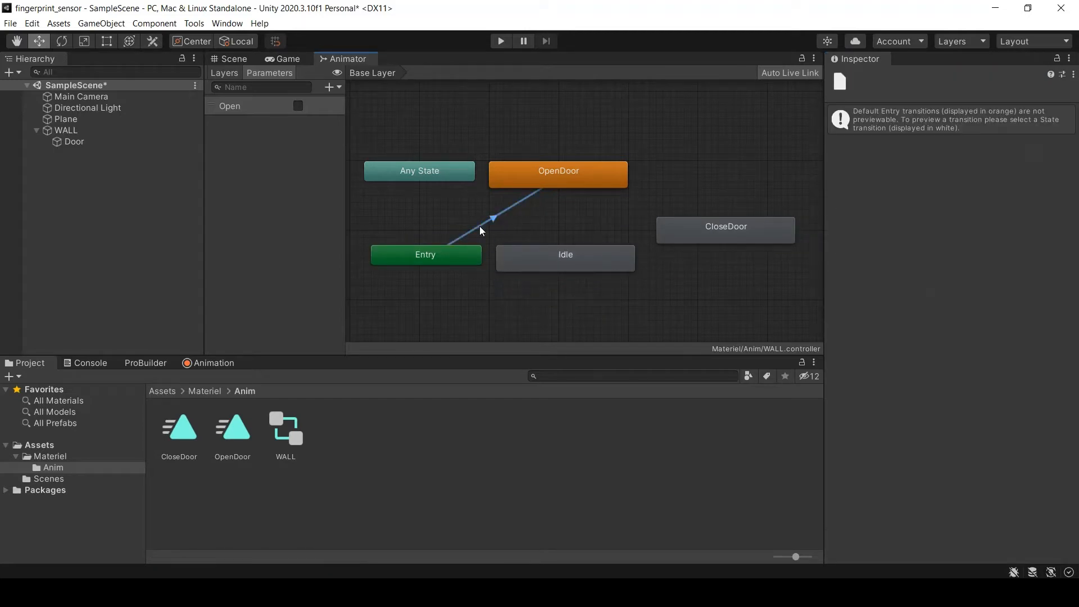
pyautogui.rightClick(450, 256)
pyautogui.click(530, 279)
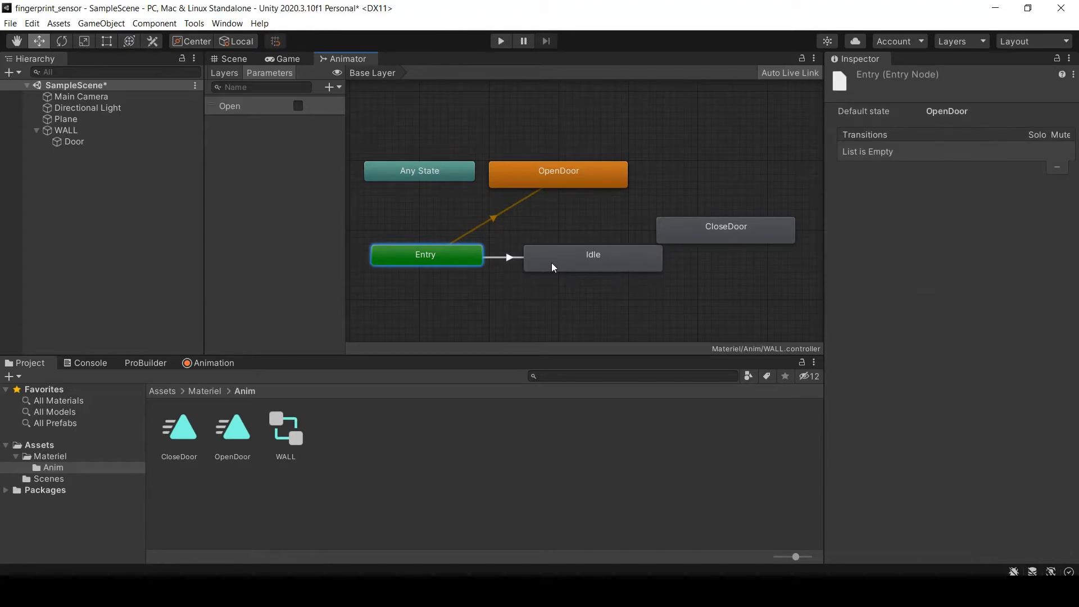
pyautogui.click(605, 255)
pyautogui.moveTo(606, 258); pyautogui.dragTo(591, 258)
pyautogui.moveTo(700, 233); pyautogui.dragTo(700, 211)
pyautogui.moveTo(550, 179); pyautogui.dragTo(565, 159)
# - Create a transition from Idle to OpenDoor with a condition on the Open parameter
pyautogui.rightClick(559, 257)
pyautogui.click(579, 264)
pyautogui.click(565, 153)
pyautogui.click(572, 217)
pyautogui.click(1040, 309)
# - Create a transition from OpenDoor to CloseDoor without exit time, on the condition that Open is false
pyautogui.click(589, 156)
pyautogui.moveTo(693, 209); pyautogui.dragTo(700, 224)
pyautogui.rightClick(621, 162)
pyautogui.click(671, 168)
pyautogui.click(713, 220)
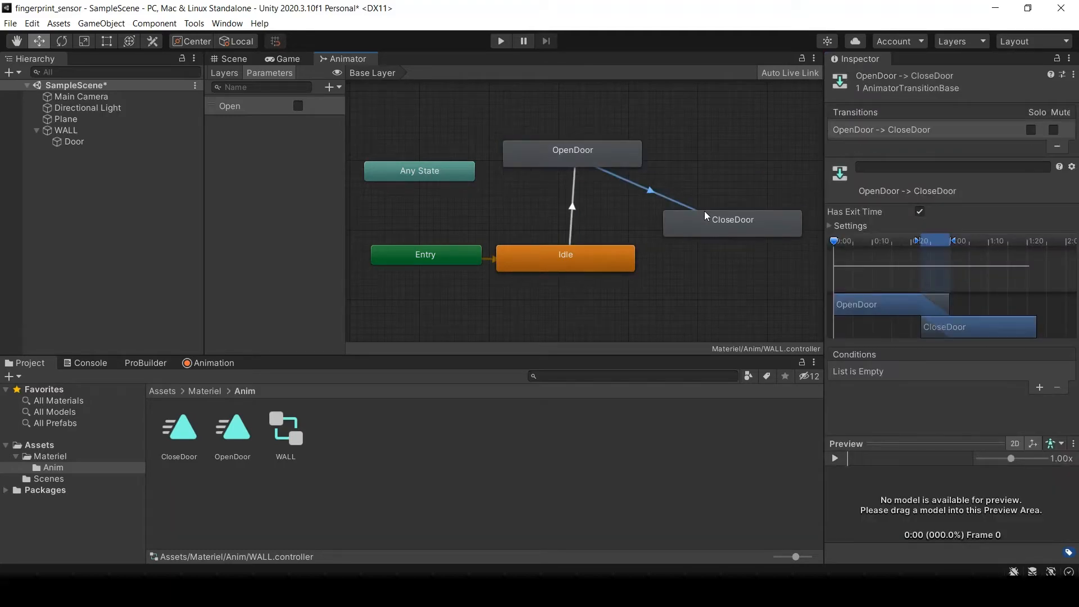
pyautogui.click(1040, 387)
pyautogui.click(989, 372)
pyautogui.click(993, 400)
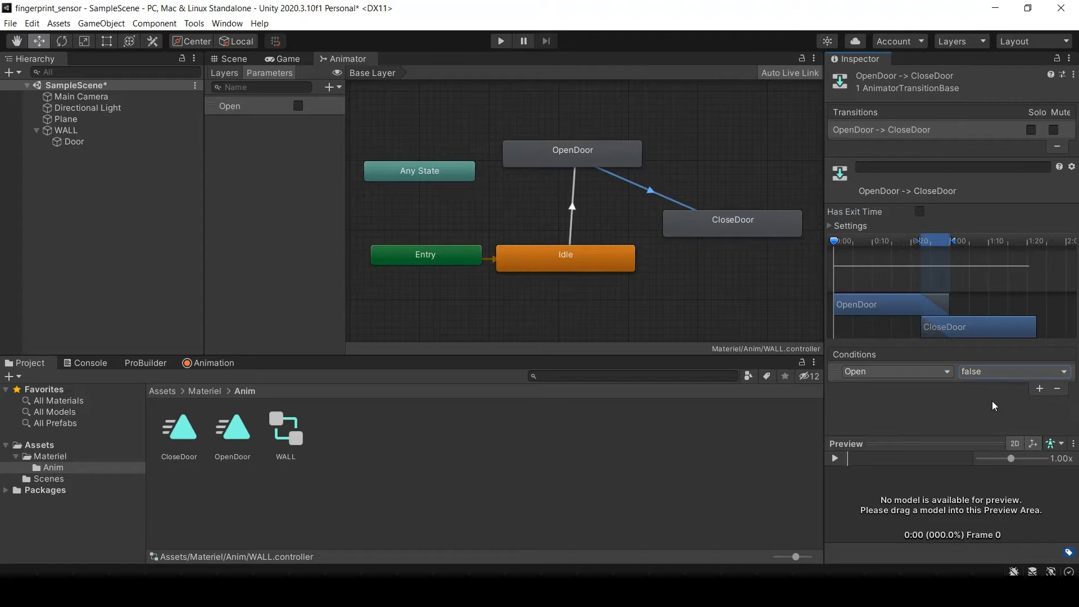
# - Create a transition from CloseDoor to OpenDoor without exit time, on the condition that Open is true
pyautogui.rightClick(744, 226)
pyautogui.click(759, 232)
pyautogui.click(626, 157)
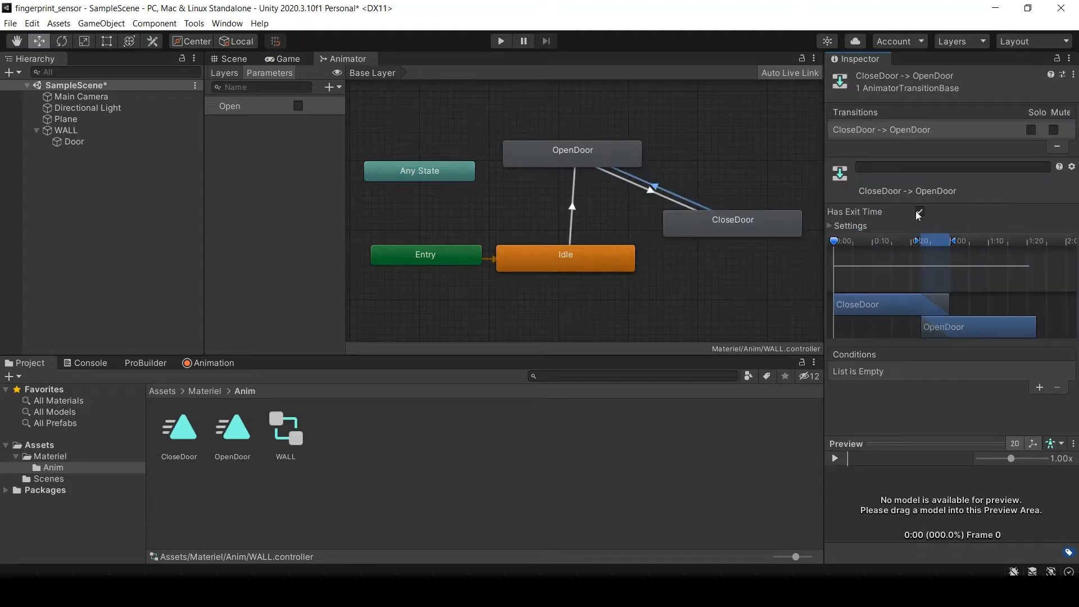
pyautogui.click(1040, 387)
pyautogui.click(970, 373)
pyautogui.click(971, 390)
pyautogui.click(899, 372)
pyautogui.click(882, 416)
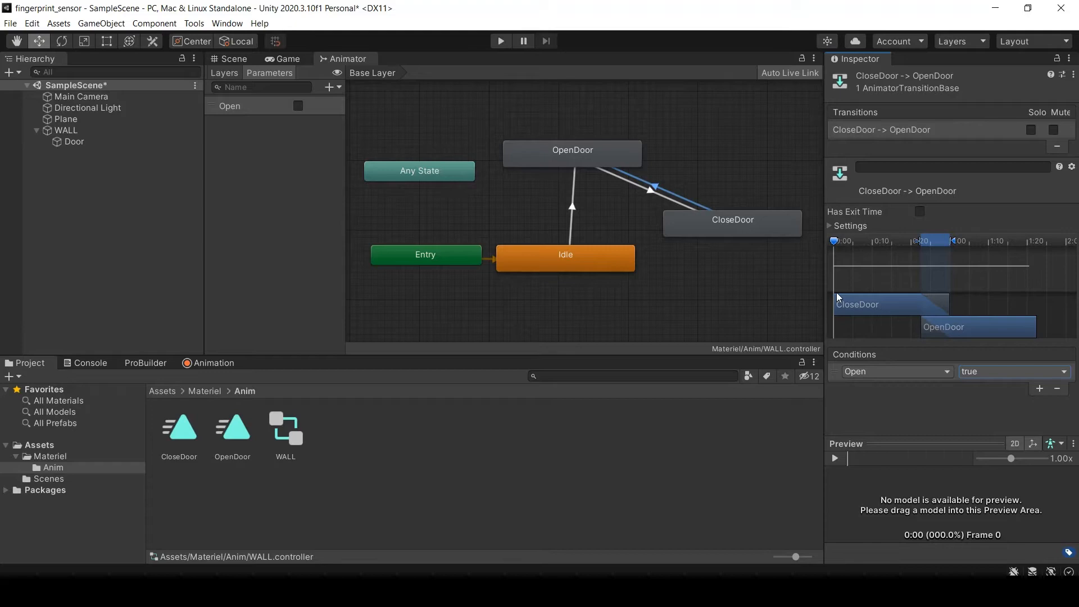
pyautogui.click(572, 222)
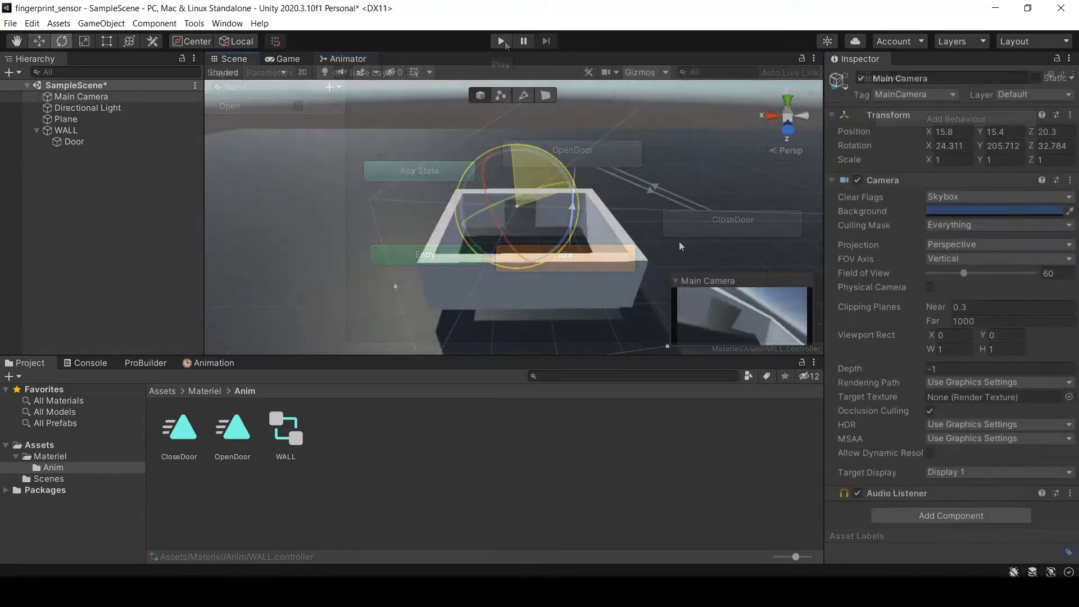
# - Rotate and reposition the Main Camera so it looks down into the room towards the door
pyautogui.moveTo(530, 197); pyautogui.dragTo(570, 200)
pyautogui.moveTo(520, 145); pyautogui.dragTo(538, 275)
pyautogui.click(38, 41)
pyautogui.press('e')
pyautogui.scroll(-3, 506, 247)
pyautogui.press('w')
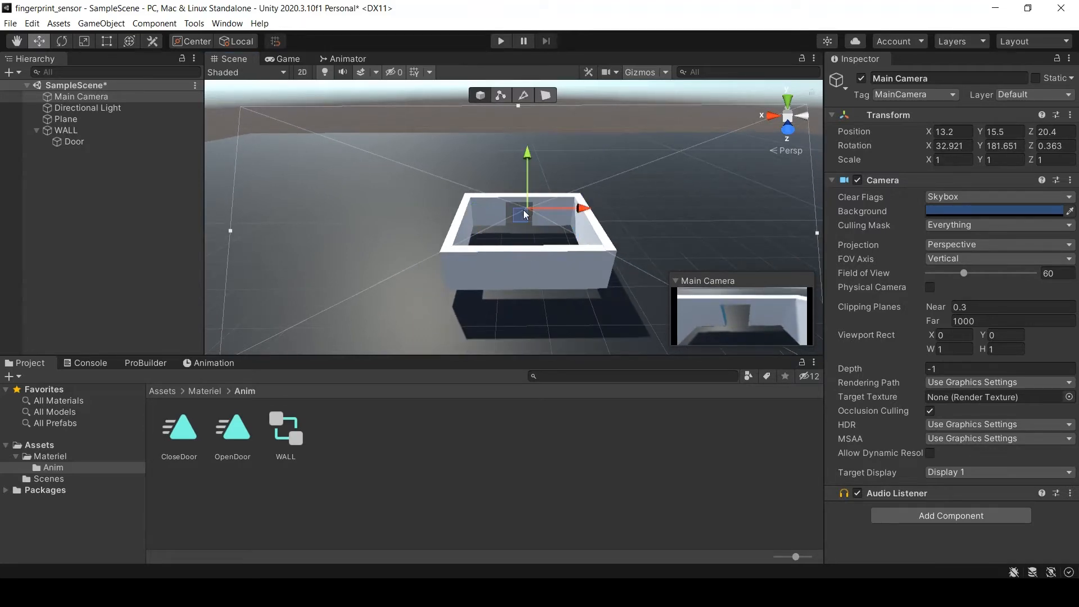
pyautogui.keyDown('alt'); pyautogui.moveTo(487, 251); pyautogui.dragTo(810, 223); pyautogui.keyUp('alt')
pyautogui.moveTo(654, 159); pyautogui.dragTo(558, 238)
pyautogui.scroll(-5, 559, 238)
# - Open the WALL animator controller and run the scene with the Animator and Game views side by side
pyautogui.doubleClick(285, 432)
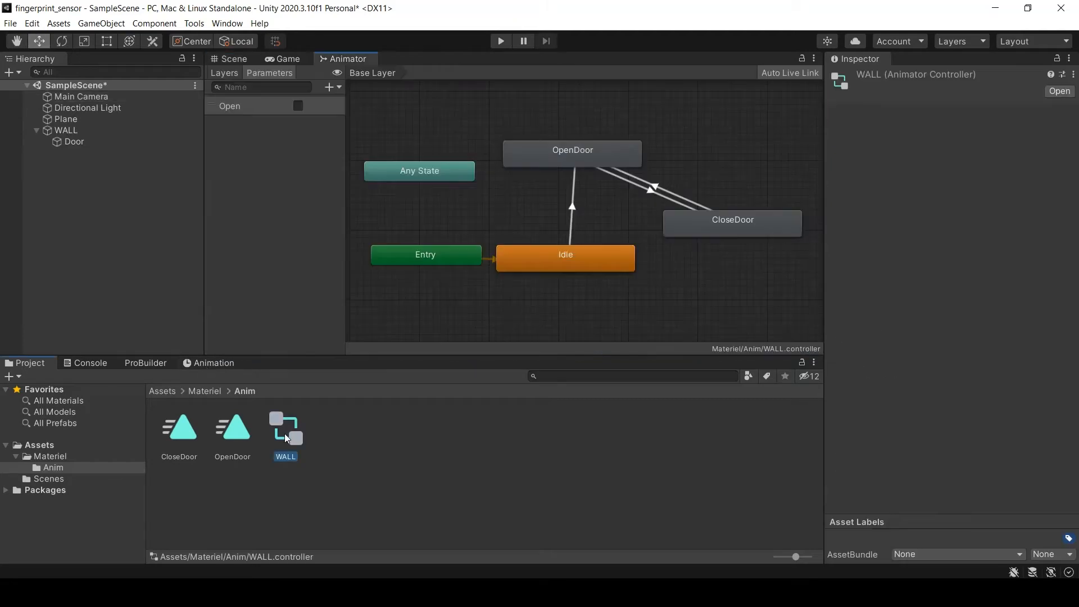
pyautogui.click(500, 43)
pyautogui.click(241, 56)
pyautogui.click(275, 56)
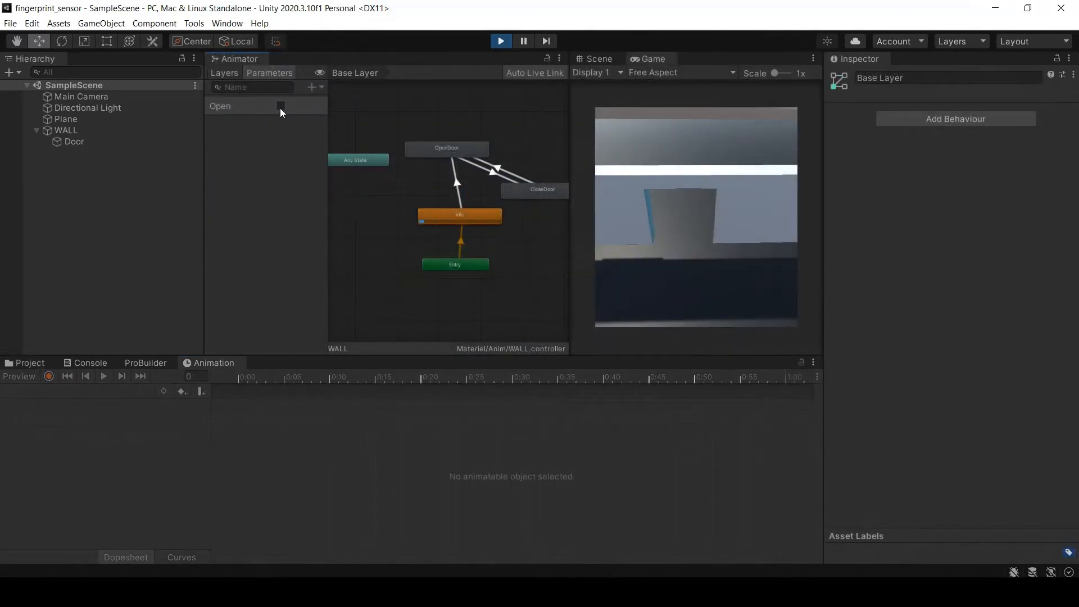
# - Toggle the Open parameter on and off to test the door animations, and stop playing the scene
pyautogui.click(280, 107)
pyautogui.click(280, 107)
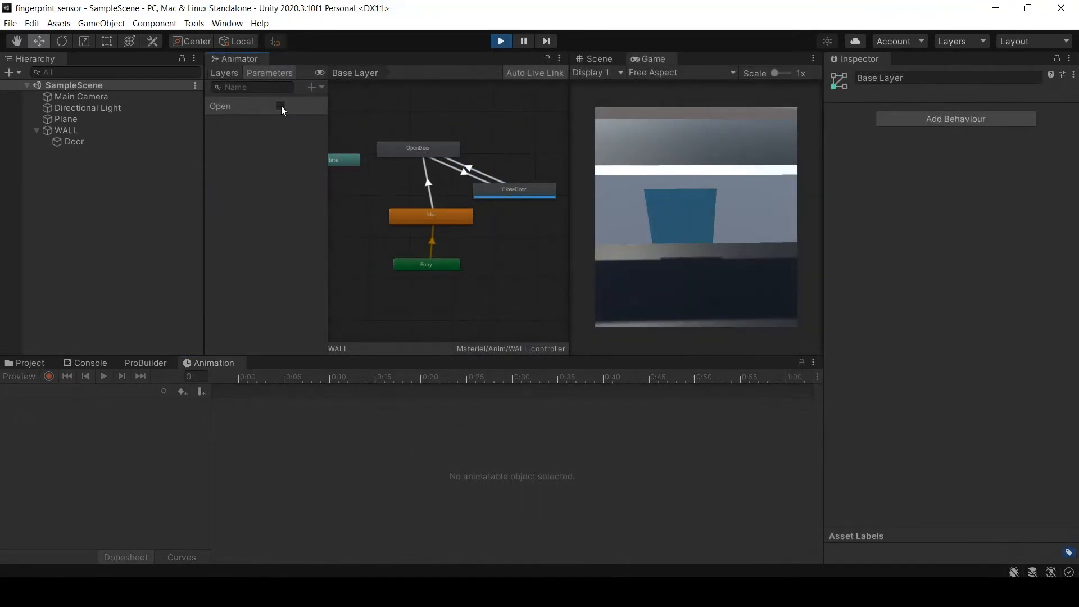
pyautogui.click(280, 106)
pyautogui.click(279, 104)
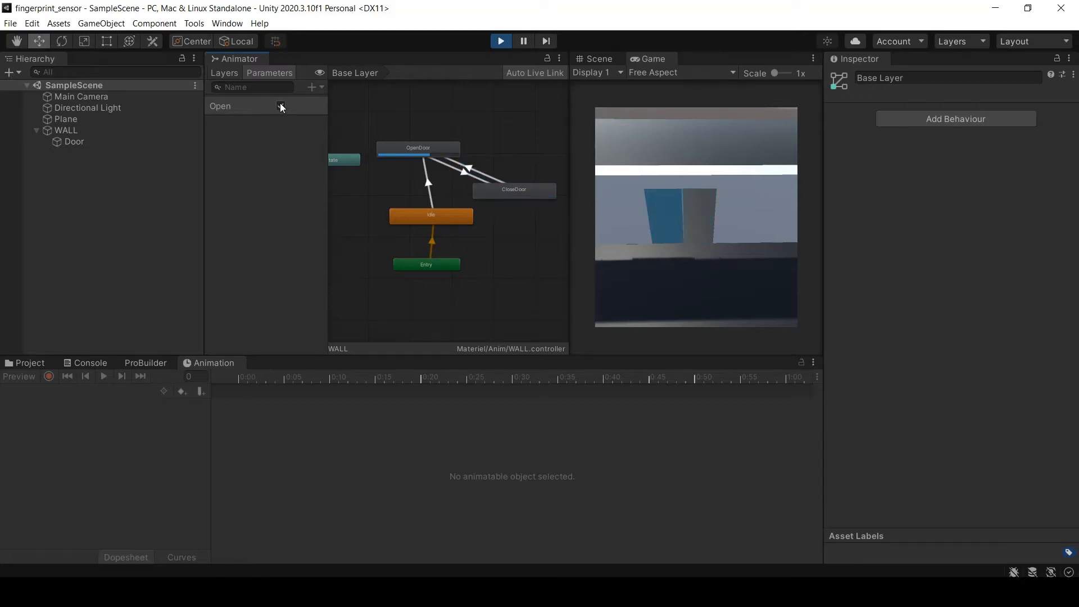
pyautogui.click(501, 41)
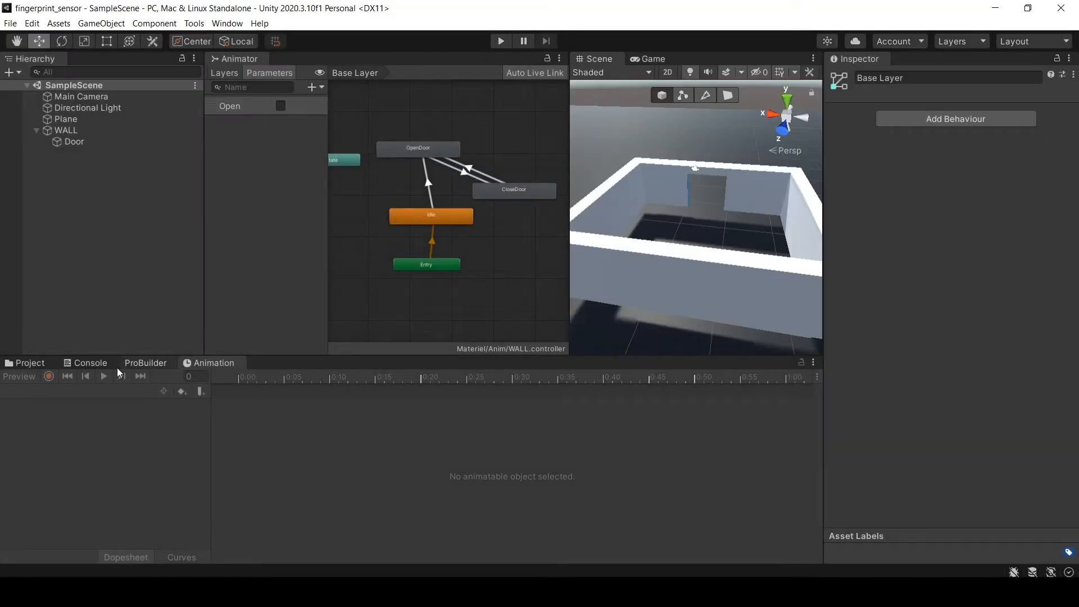
# - Create a folder named script directly under Assets
pyautogui.click(40, 363)
pyautogui.click(167, 389)
pyautogui.rightClick(300, 435)
pyautogui.moveTo(469, 117)
pyautogui.click(516, 103)
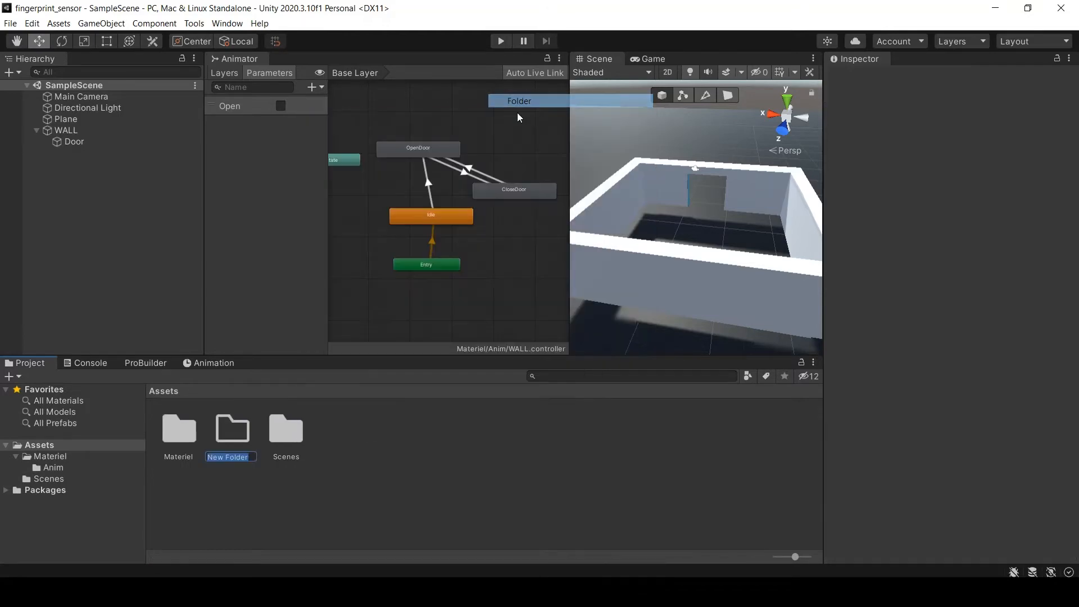
pyautogui.write('script')
pyautogui.press('Return')
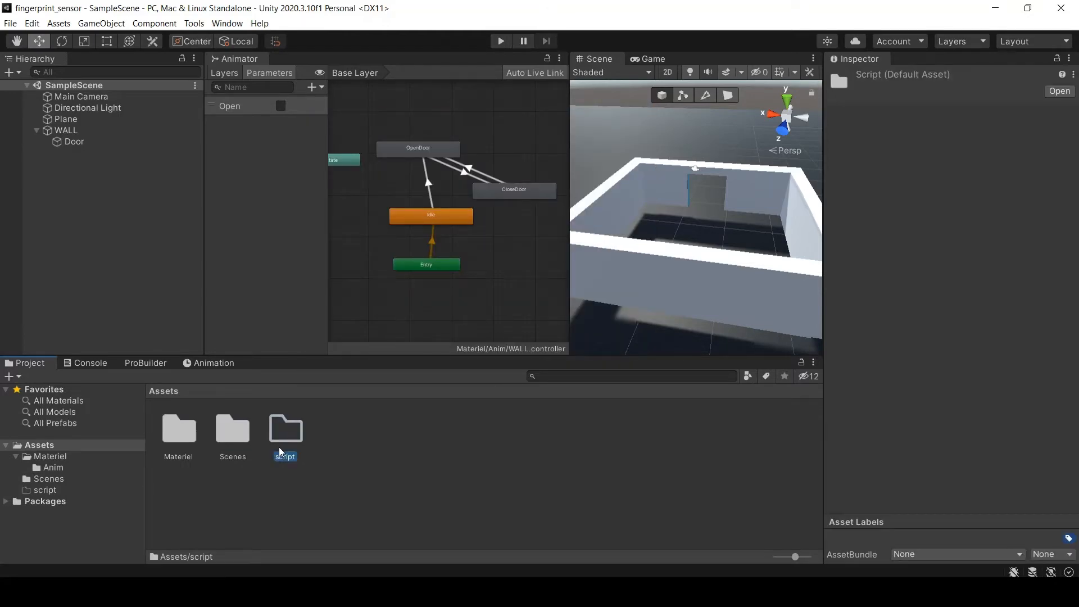
# - Create a C# script named Door inside the script folder and open it in Visual Studio
pyautogui.doubleClick(279, 447)
pyautogui.rightClick(279, 447)
pyautogui.moveTo(413, 129)
pyautogui.click(508, 115)
pyautogui.write('D')
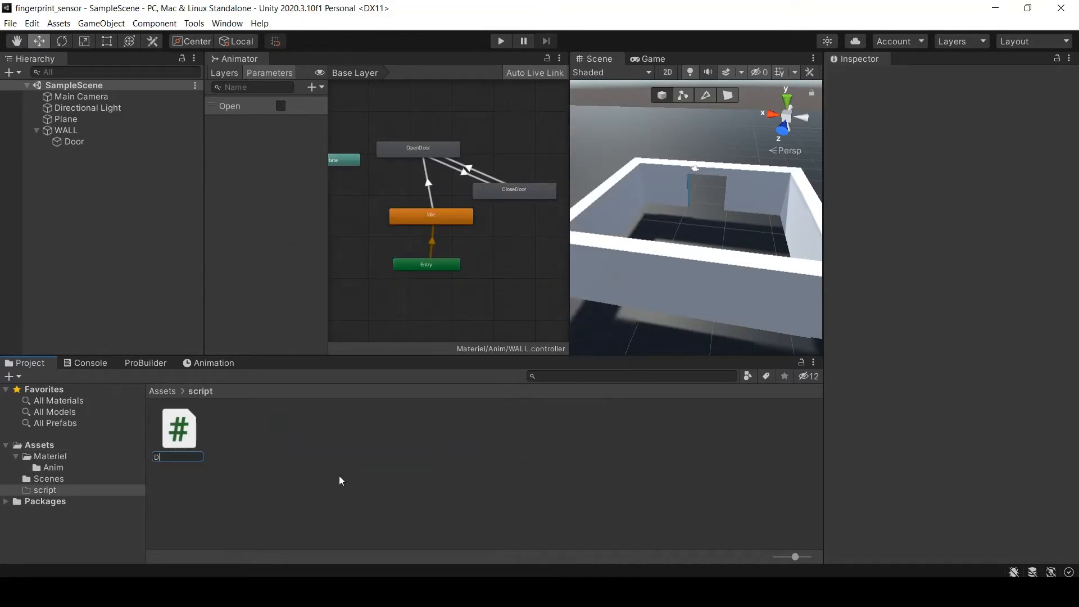
pyautogui.write('oor')
pyautogui.press('Return')
pyautogui.doubleClick(178, 430)
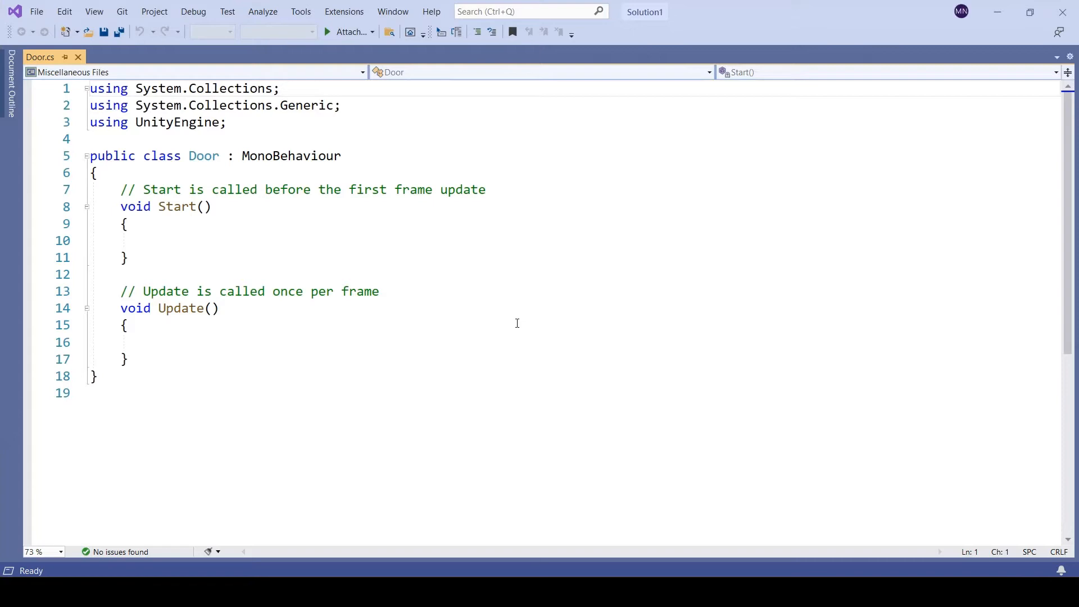
# - Add using System.IO.Ports; below the existing using lines and remove the comment above Start
pyautogui.write('System')
pyautogui.write('.IO.Ports')
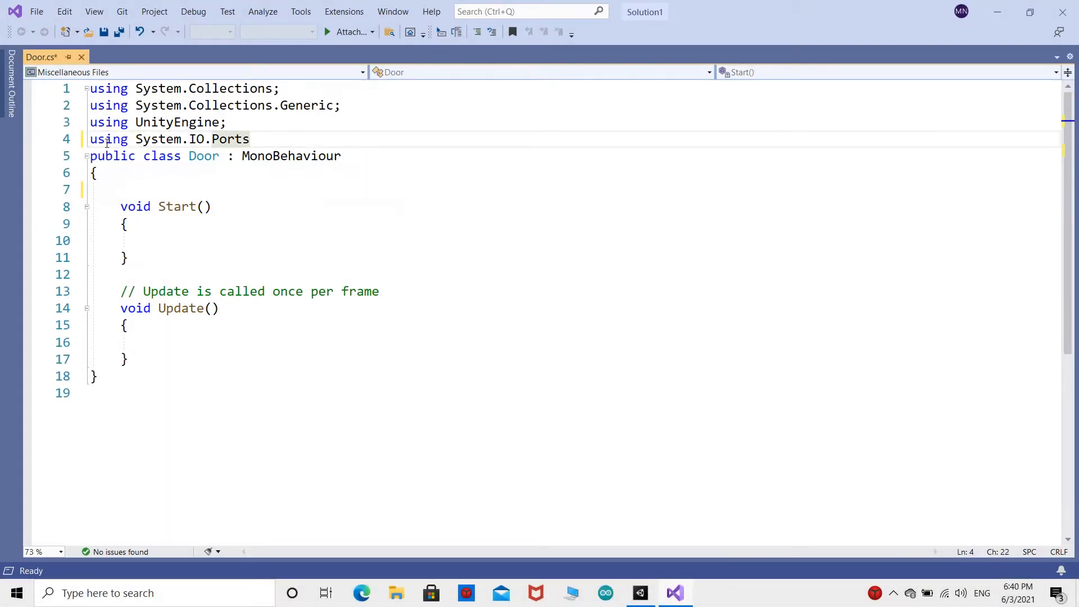
pyautogui.write(';')
pyautogui.press('Return')
# - Declare a SerialPort field named serial in the Door class, created with port "COM6" and baud rate 9600
pyautogui.press('Down')
pyautogui.press('Down')
pyautogui.press('Down')
pyautogui.write('Serial')
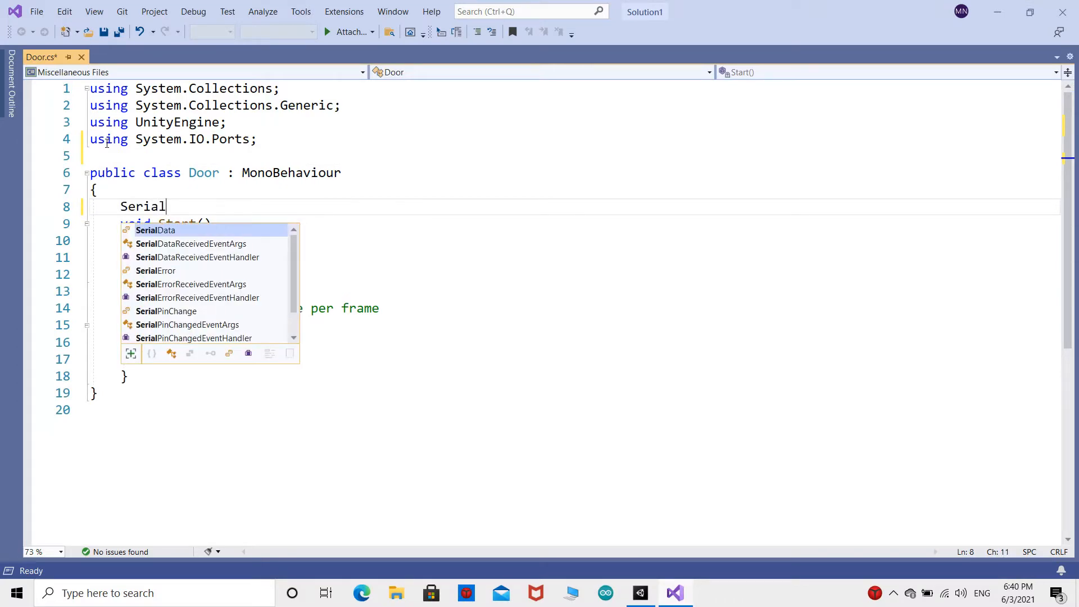
pyautogui.write('Port serial')
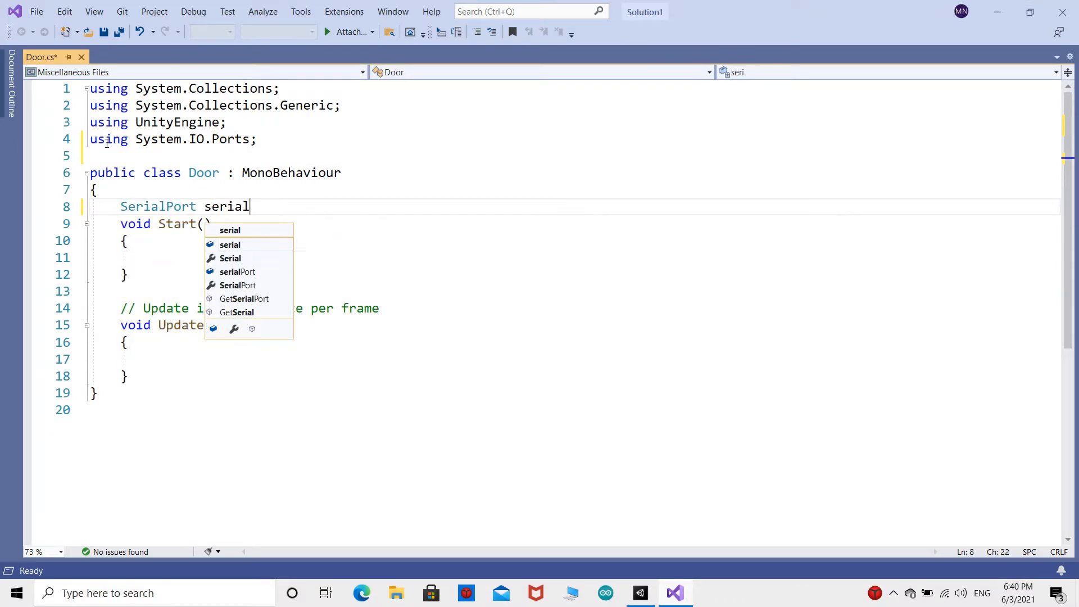
pyautogui.write(' = new SerialPort("')
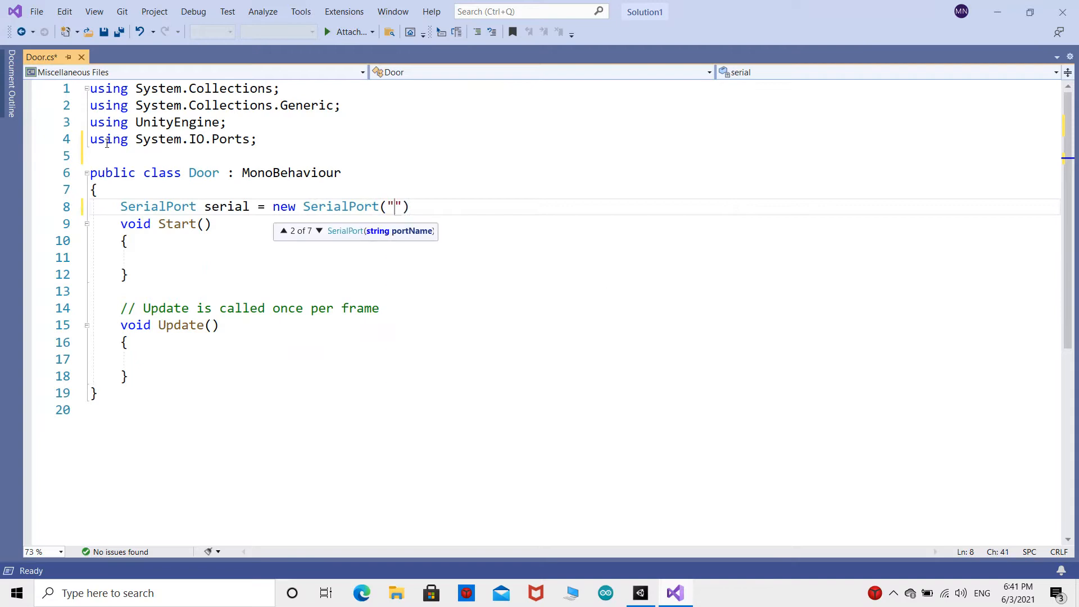
pyautogui.write('COM6", ')
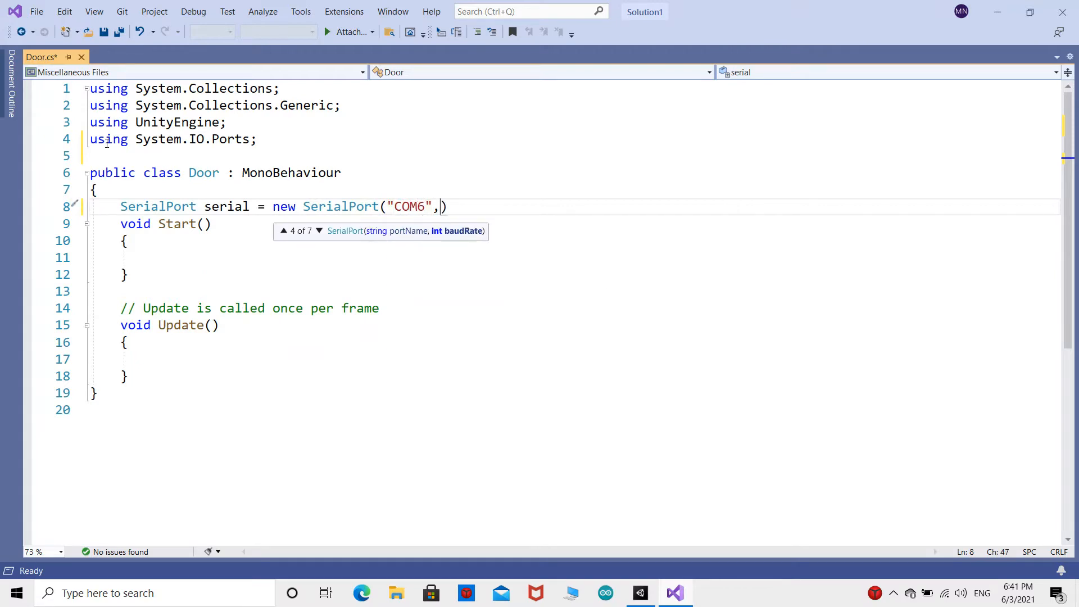
pyautogui.write('9600);')
# - Declare an Animator field named animator and a public bool doorState set to true below the serial port field
pyautogui.press('Return')
pyautogui.write('Animator anima')
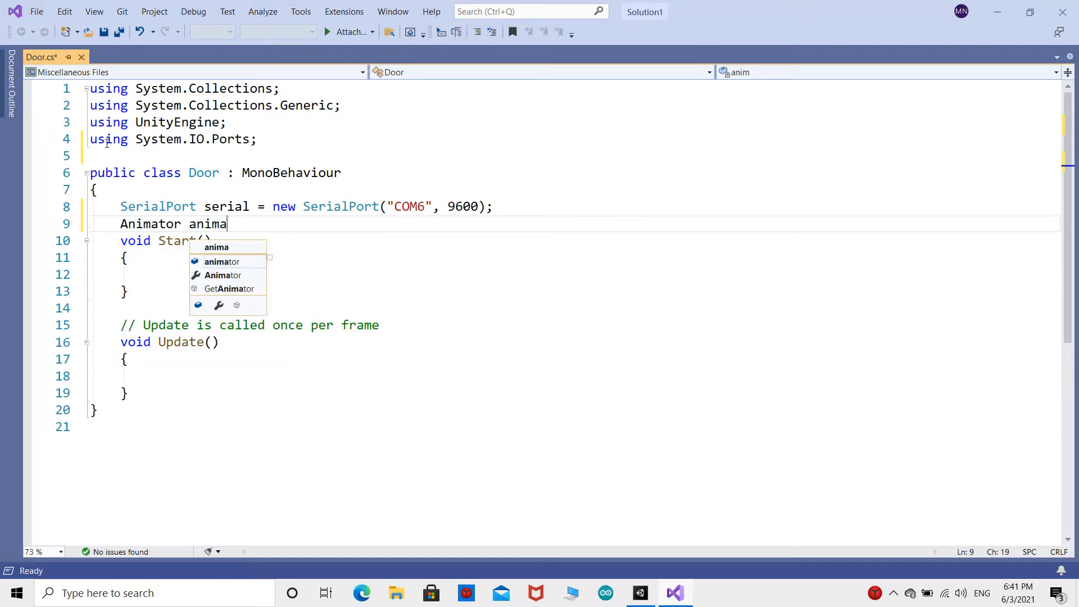
pyautogui.write('tor;')
pyautogui.press('Down')
pyautogui.press('Down')
pyautogui.press('Down')
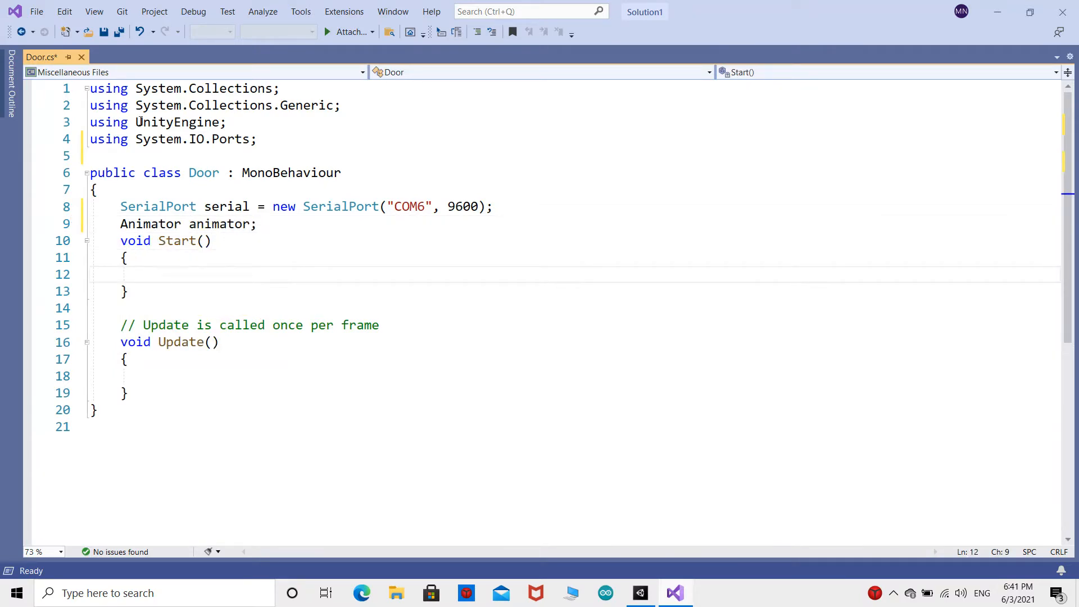
pyautogui.click(257, 222)
pyautogui.press('Return')
pyautogui.write('public bool')
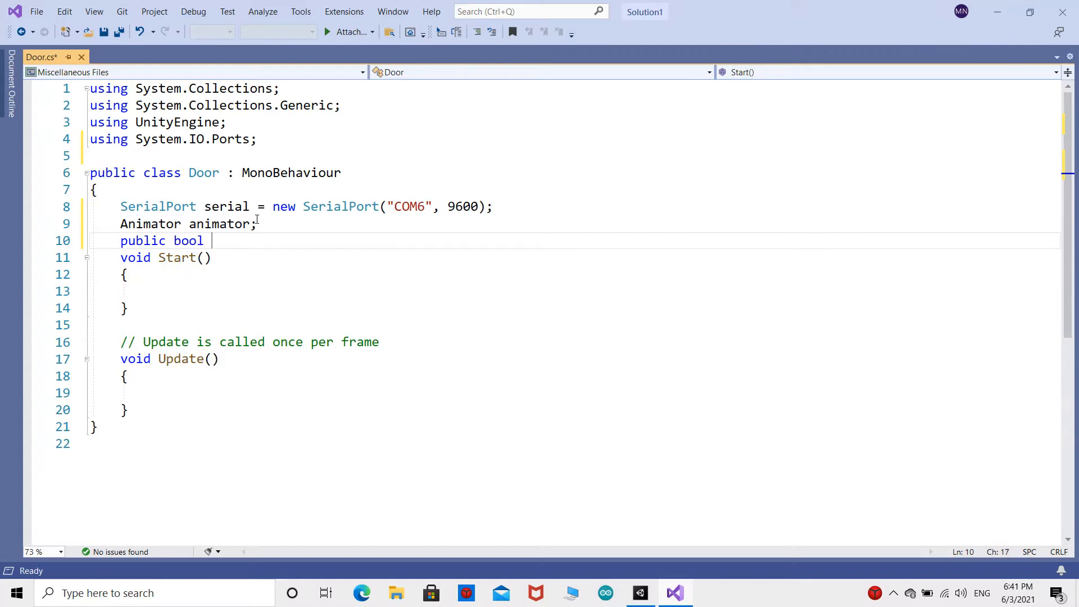
pyautogui.write(' doorState = true;')
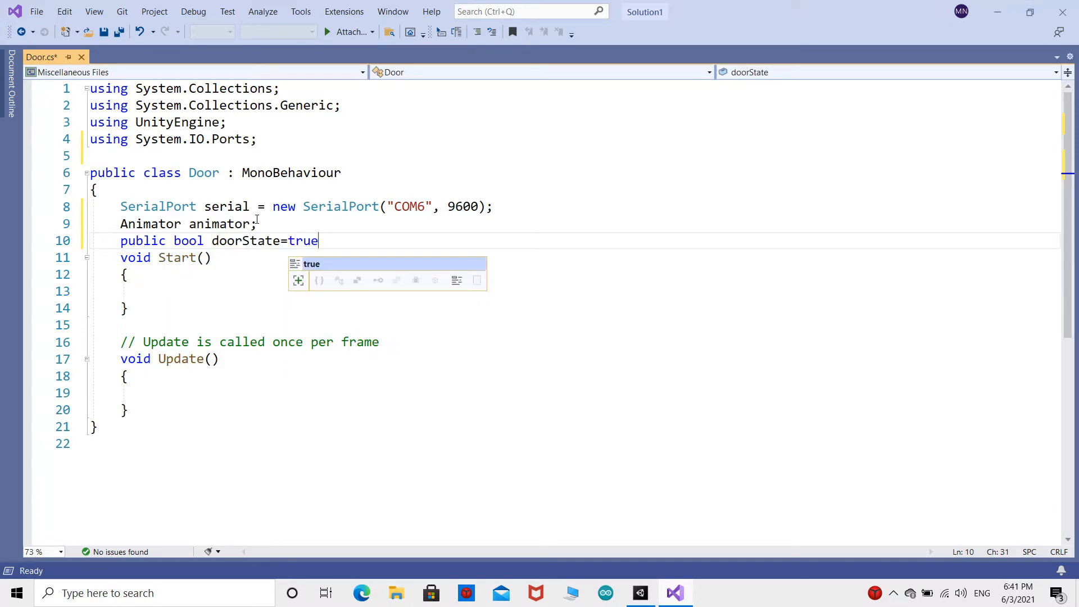
# - In Start, call serial.Open() and assign animator = GetComponent<animator>()
pyautogui.press('Down')
pyautogui.press('Down')
pyautogui.press('Down')
pyautogui.write('serial.')
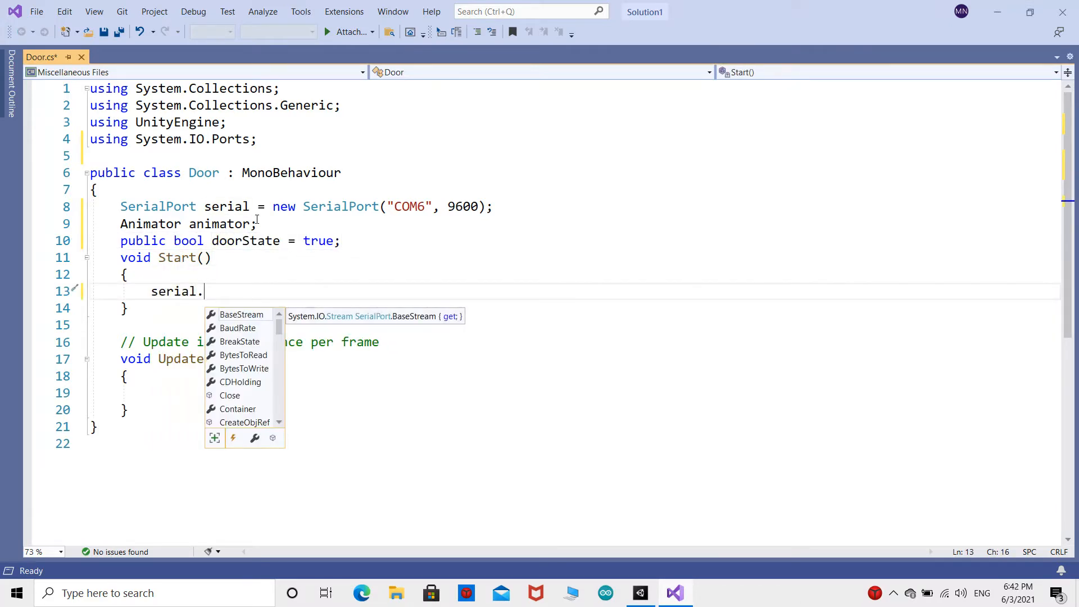
pyautogui.write('Open();')
pyautogui.press('Return')
pyautogui.write('anim')
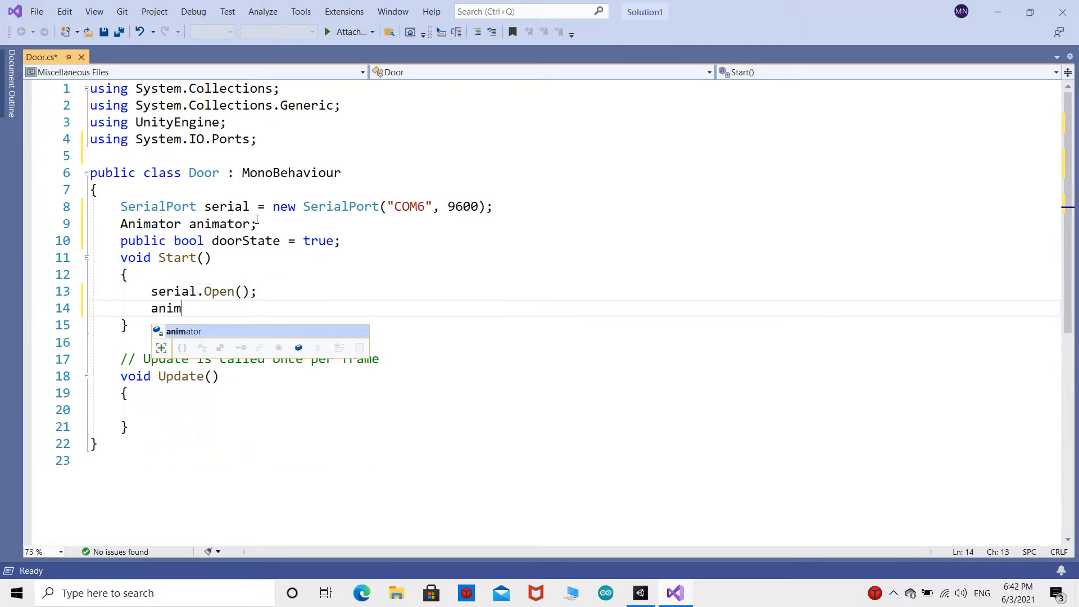
pyautogui.write('ator=GetComp')
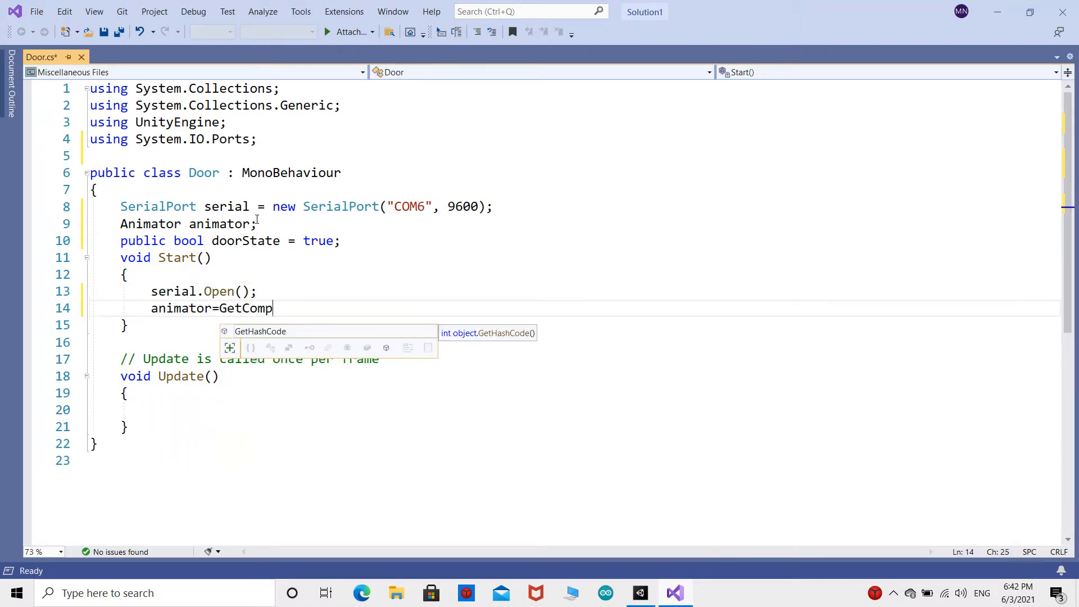
pyautogui.write('onent<An')
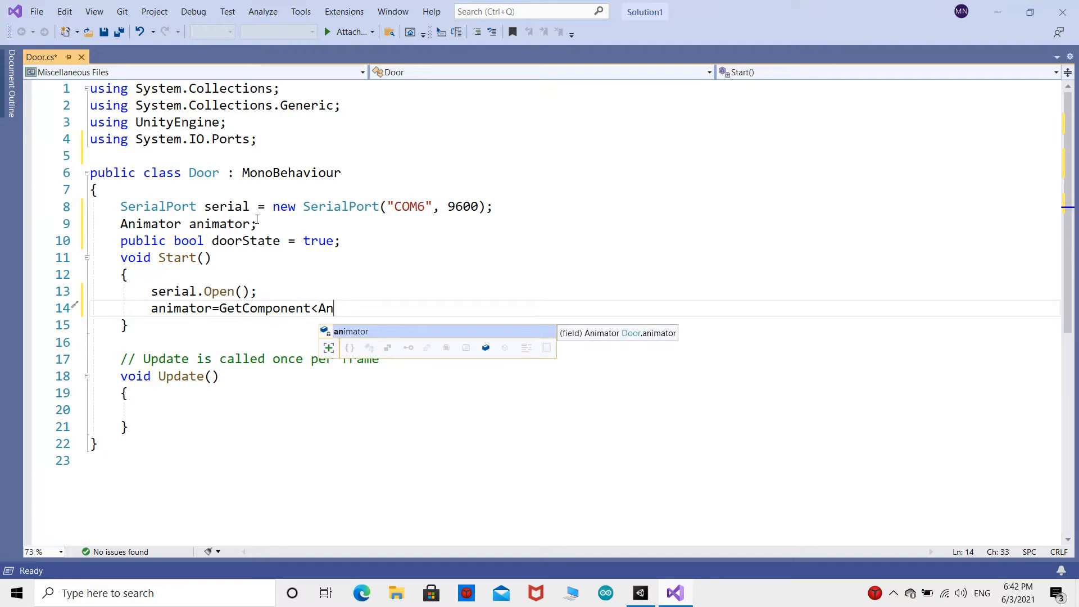
pyautogui.write('imator>();')
# - Add a void GetData() method with an empty body below Update
pyautogui.press('Down')
pyautogui.press('Down')
pyautogui.press('Down')
pyautogui.press('Down')
pyautogui.press('Down')
pyautogui.press('Down')
pyautogui.press('Down')
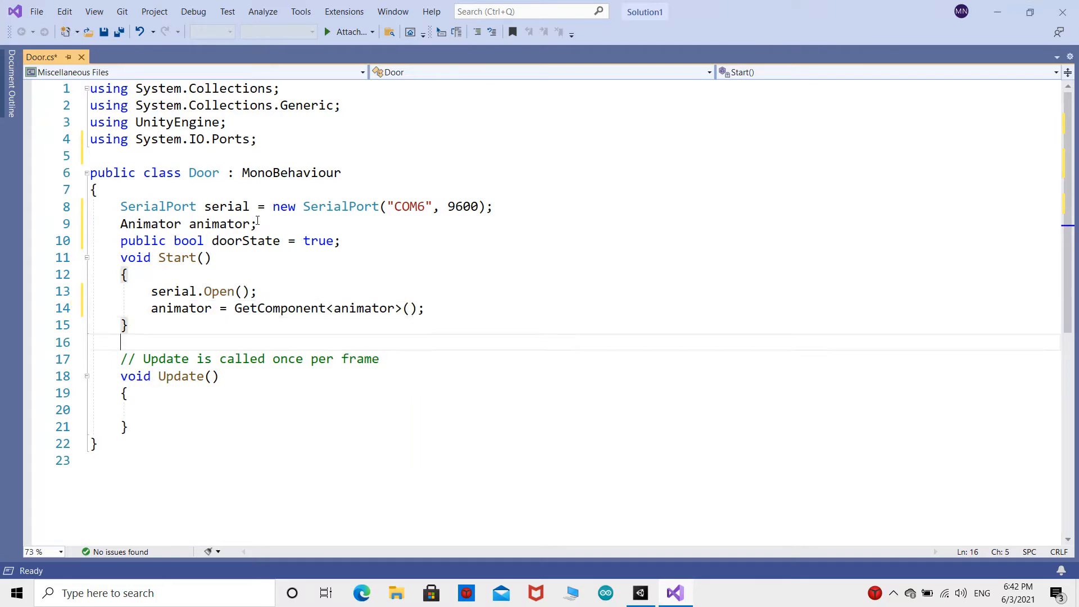
pyautogui.press('Return')
pyautogui.press('Return')
pyautogui.write('void GetData()')
pyautogui.press('Return')
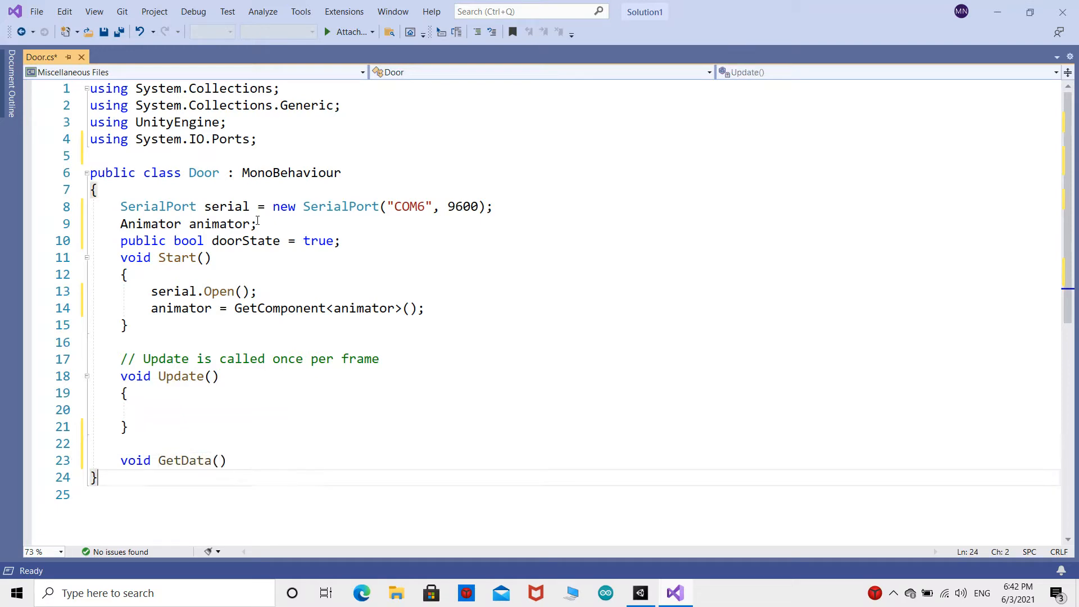
pyautogui.write('{')
pyautogui.press('Return')
# - In GetData, add an if(serial.IsOpen) block containing int data=int Parse(serial.ReadLine());
pyautogui.write('if(')
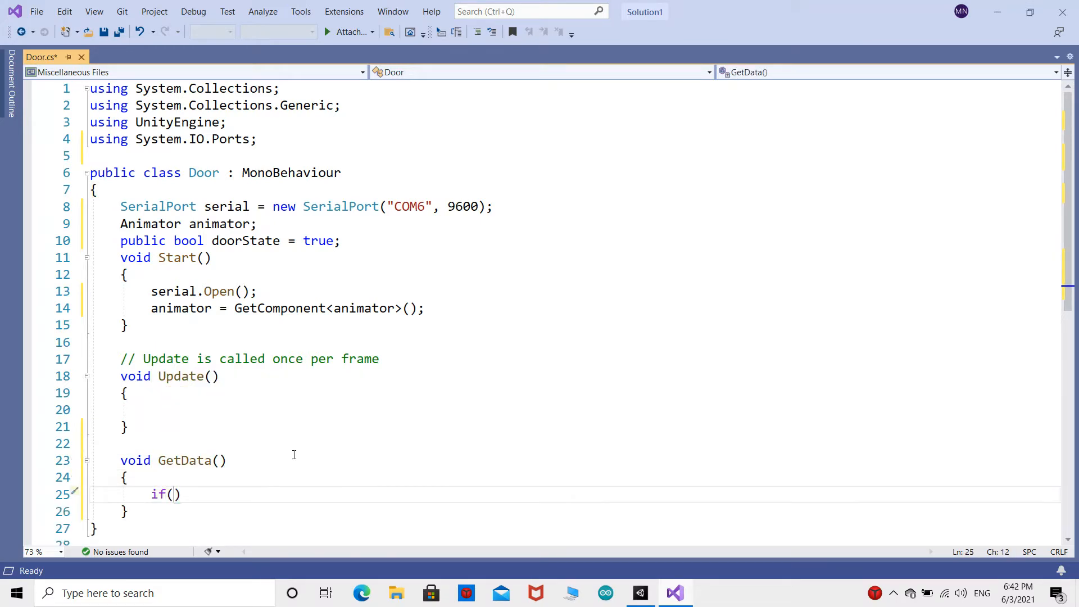
pyautogui.write('serial.IsOpen)')
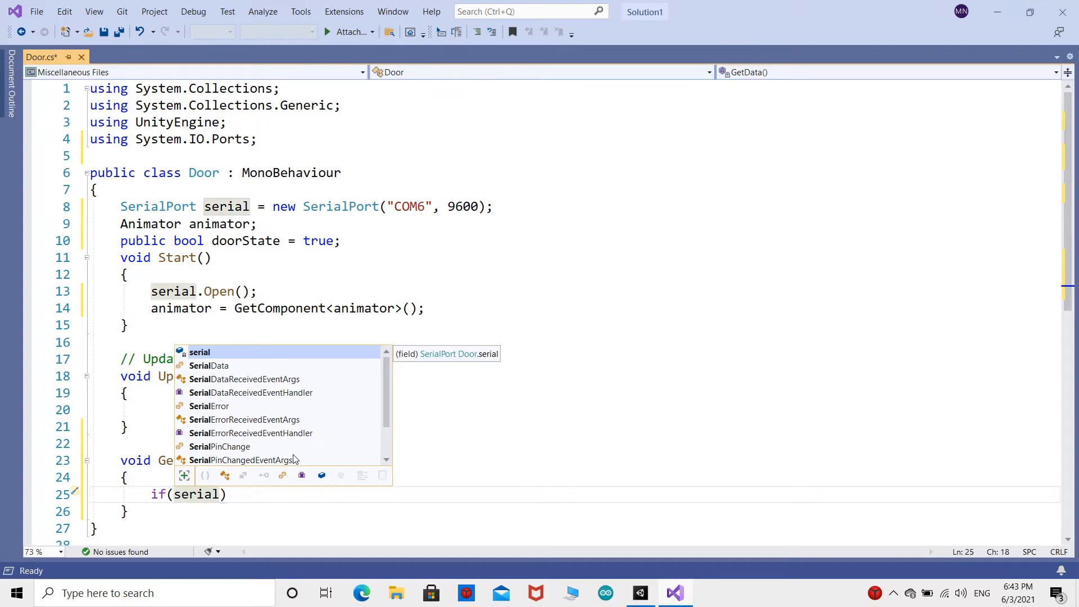
pyautogui.press('Return')
pyautogui.write('{')
pyautogui.press('Return')
pyautogui.write('int data')
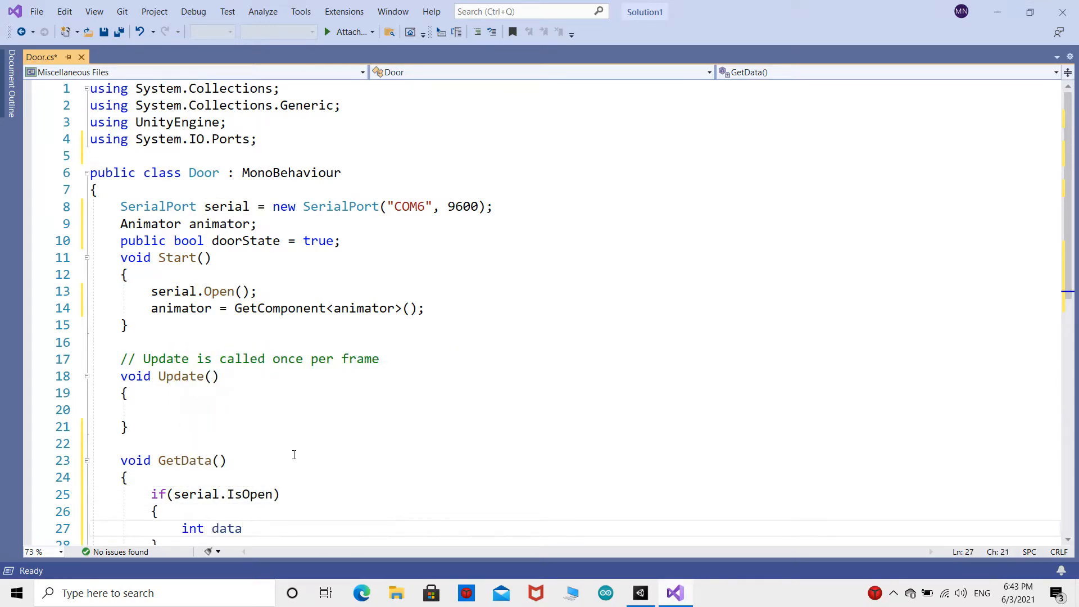
pyautogui.write('=int Parse(serial.Rea')
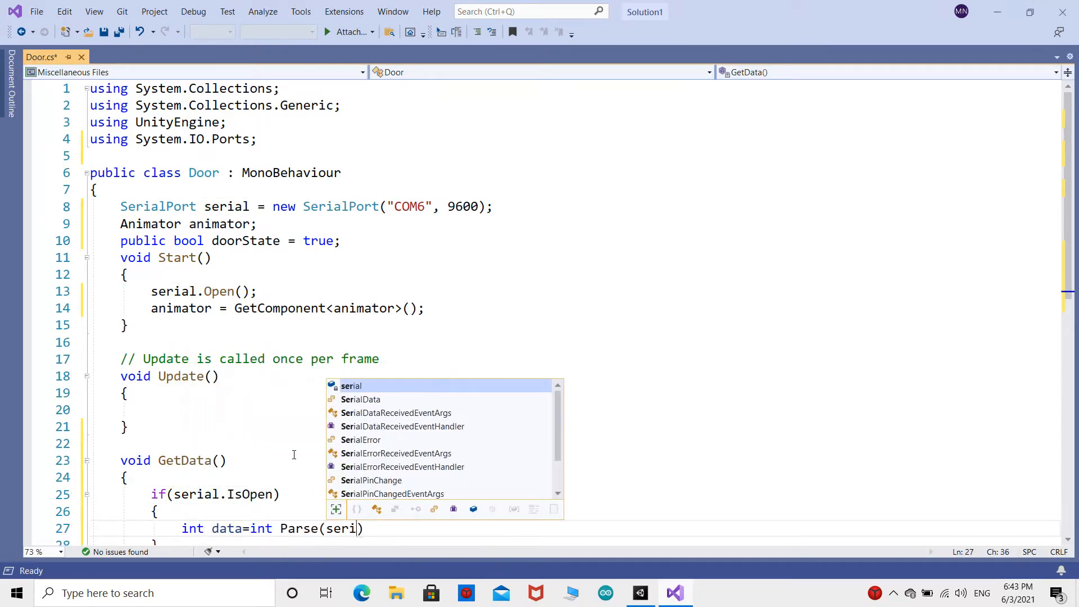
pyautogui.write('dL')
pyautogui.press('Tab')
pyautogui.write('());')
# - Below the data line, add an if(data==1) block that sets doorState to true
pyautogui.press('Return')
pyautogui.write('if(data==1)')
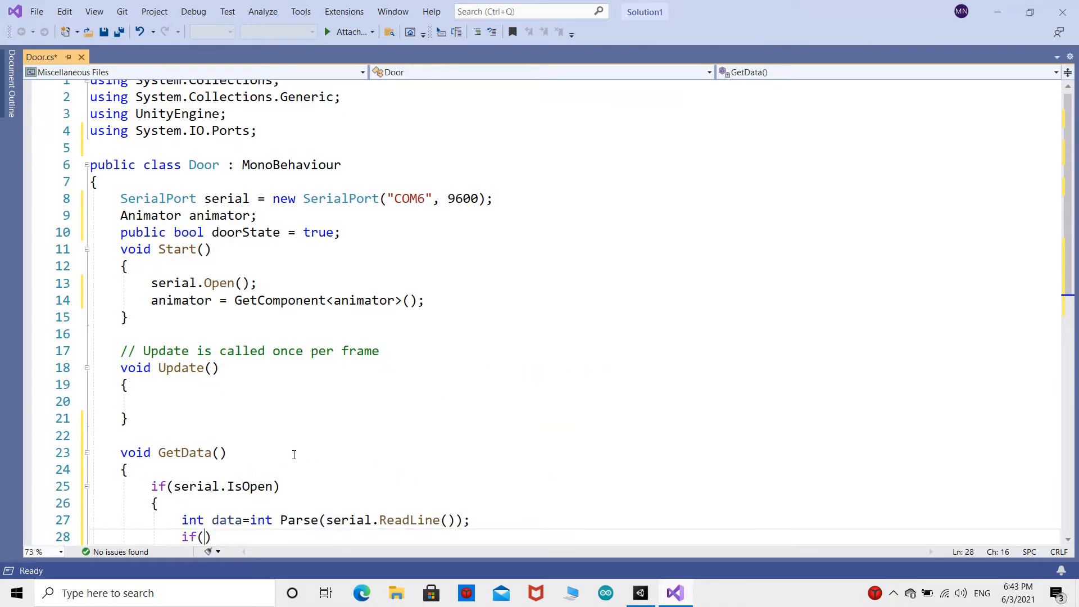
pyautogui.press('Return')
pyautogui.write('{')
pyautogui.press('Return')
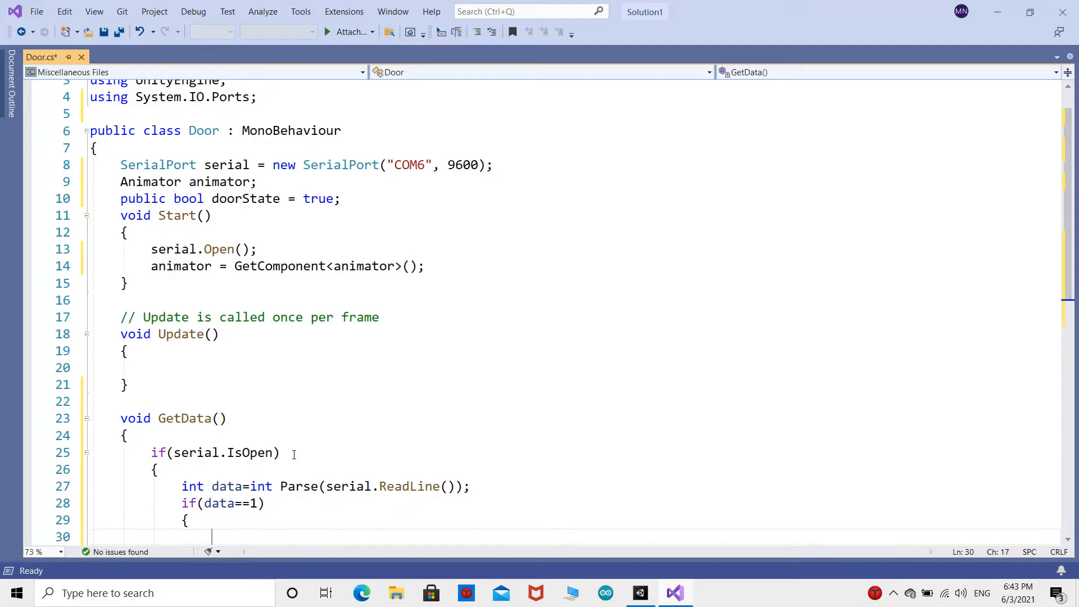
pyautogui.write('doorState=true;')
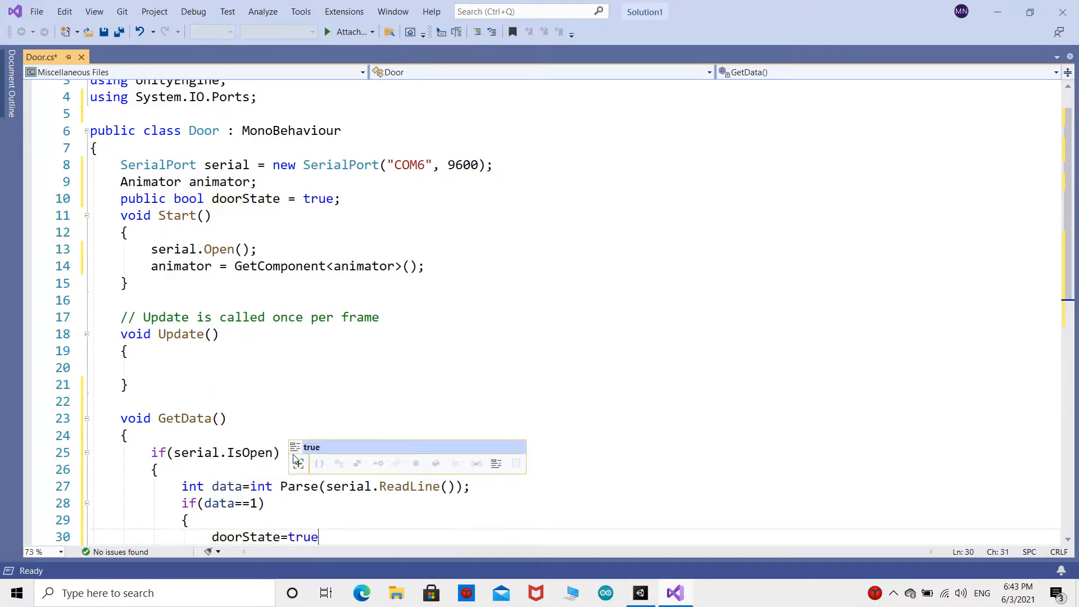
# - Add animator.SetBool("Open", doorState); to the if(data==1) block and add an else block below it
pyautogui.press('Return')
pyautogui.write('animator.SetBool("Open", doorState);')
pyautogui.press('Return')
pyautogui.write('}')
pyautogui.press('Return')
pyautogui.write('else')
pyautogui.press('Return')
pyautogui.write('{')
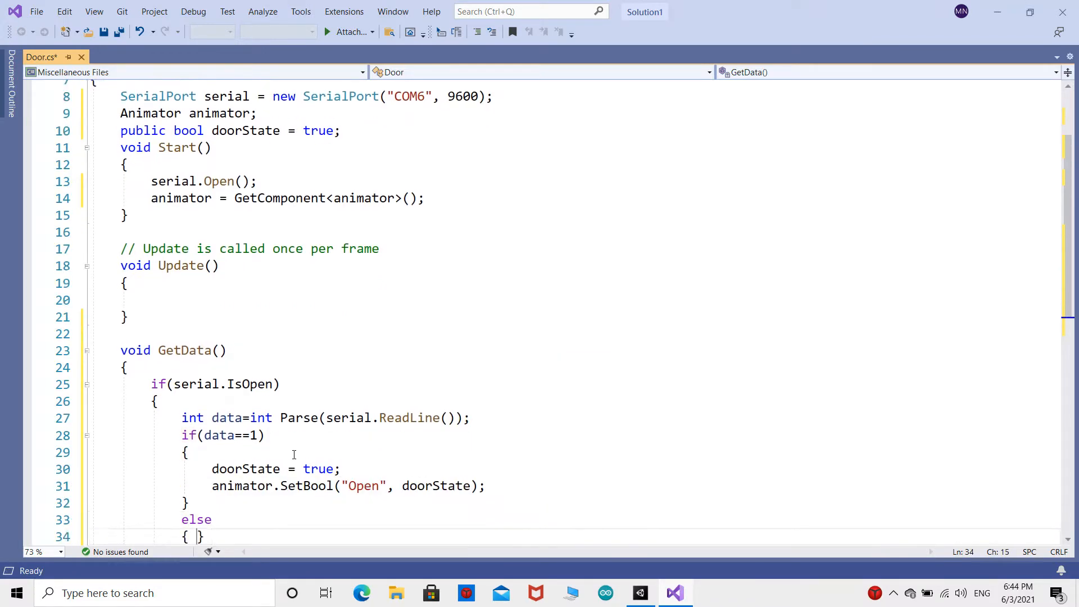
pyautogui.press('Return')
# - Copy the doorState and animator.SetBool lines into the else block and set doorState to false there
pyautogui.moveTo(209, 453); pyautogui.dragTo(508, 469)
pyautogui.hotkey('ctrl', 'c')
pyautogui.scroll(-2, 394, 454)
pyautogui.click(319, 440)
pyautogui.hotkey('ctrl', 'v')
pyautogui.doubleClick(320, 438)
pyautogui.write('false')
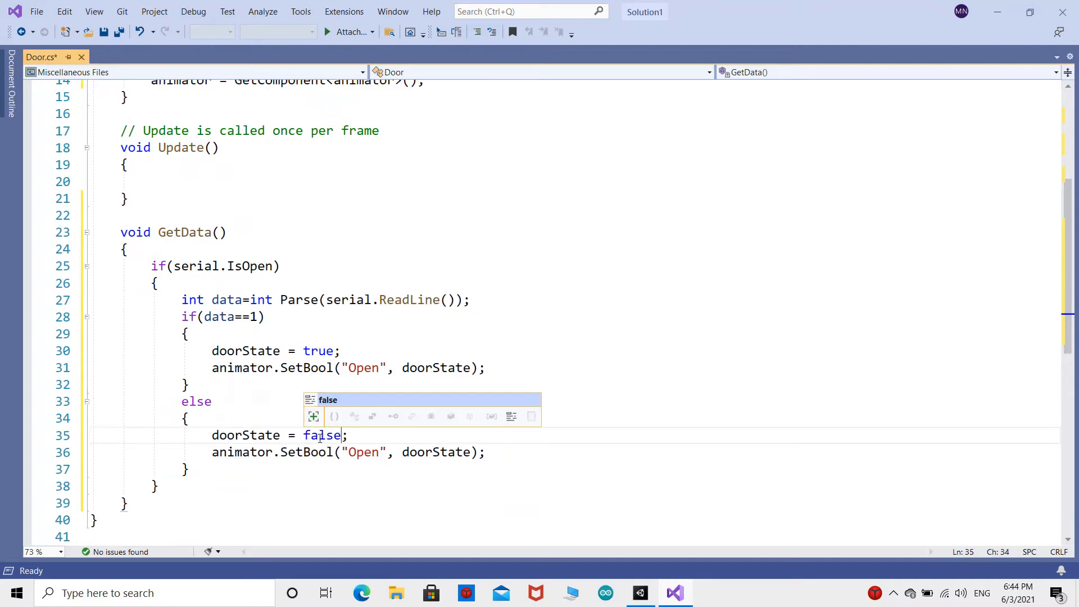
pyautogui.click(310, 477)
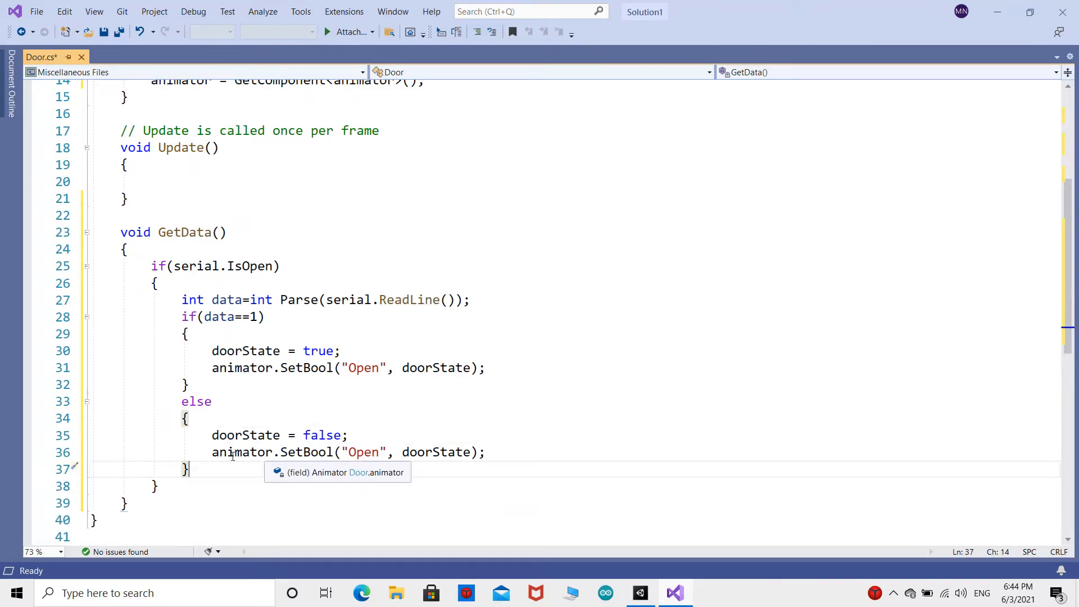
# - In Start, correct the GetComponent type to Animator with a capital A
pyautogui.scroll(4, 305, 478)
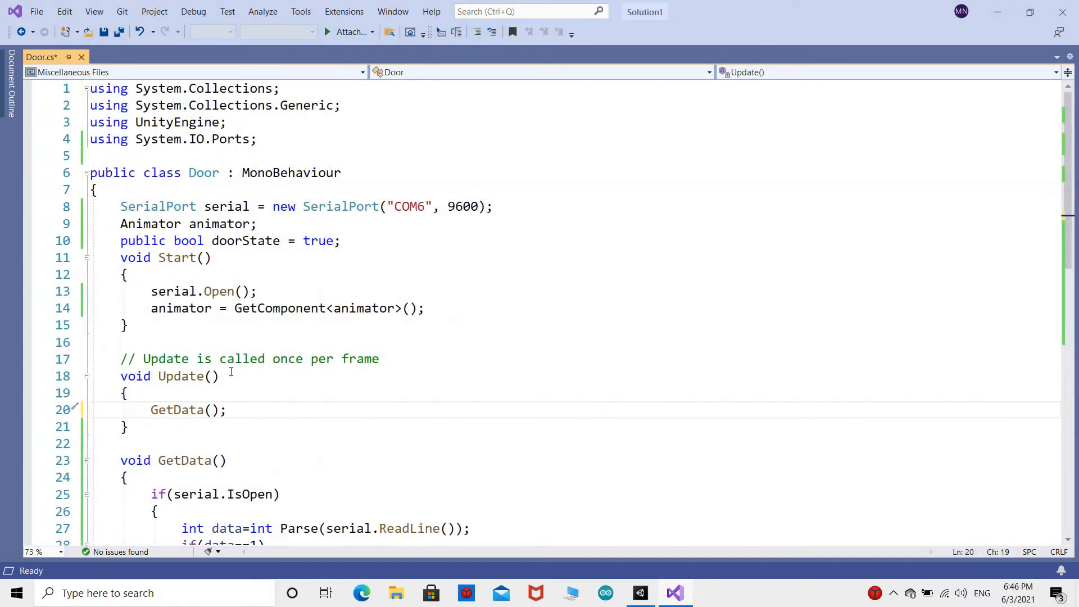
pyautogui.doubleClick(360, 308)
pyautogui.write('Animator')
pyautogui.click(204, 343)
pyautogui.scroll(-4, 236, 337)
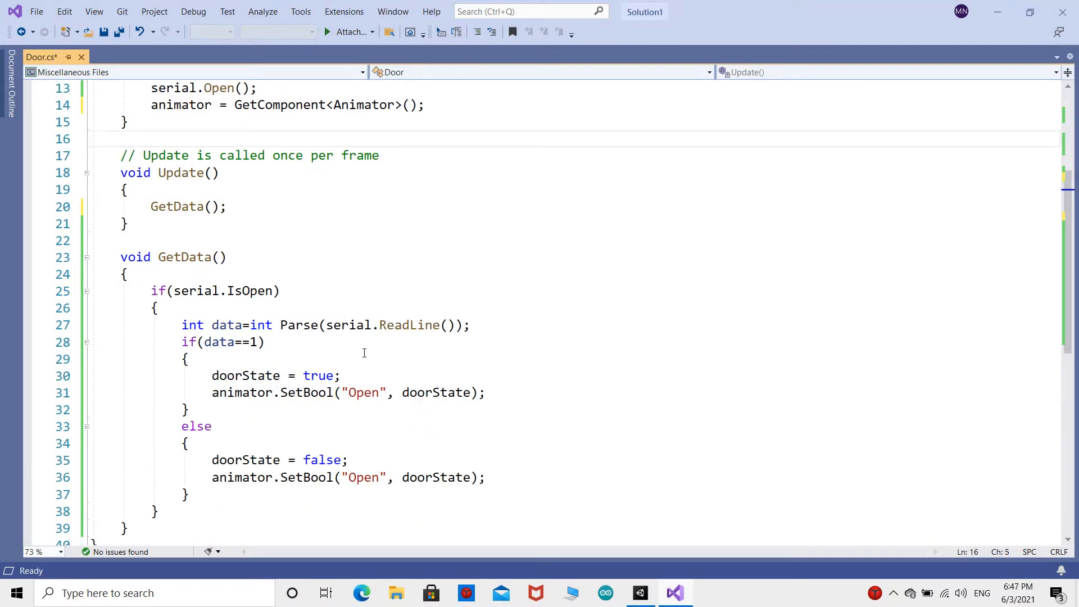
# - In GetData, correct the parse call to int.Parse(serial.ReadLine()) and save the script
pyautogui.click(280, 324)
pyautogui.press('BackSpace')
pyautogui.write('.')
pyautogui.click(479, 438)
pyautogui.hotkey('ctrl', 's')
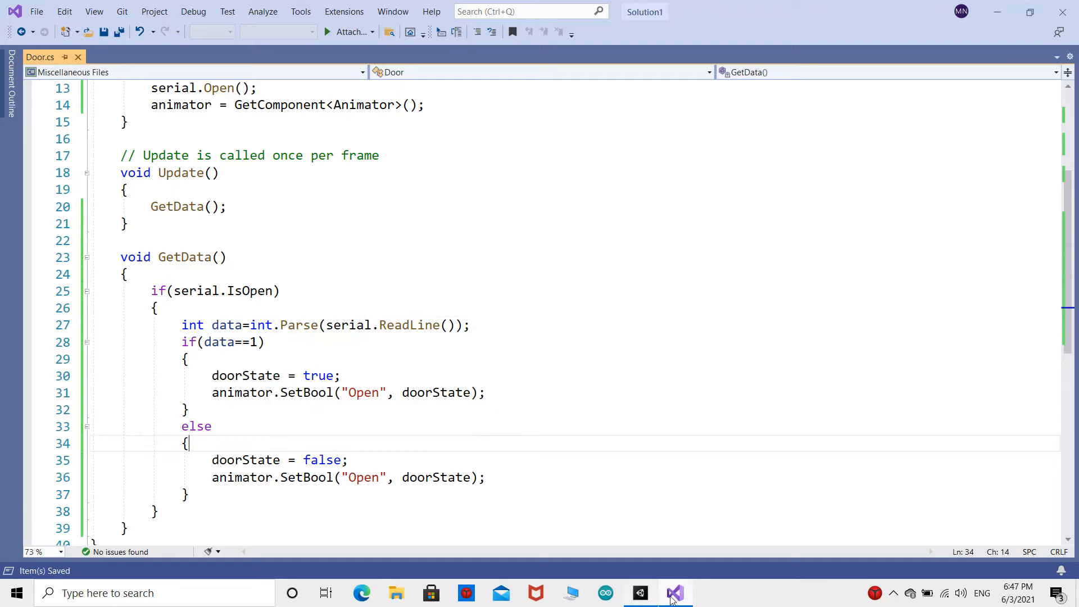
# - Switch to Unity, show the project files and select the WALL object
pyautogui.click(675, 599)
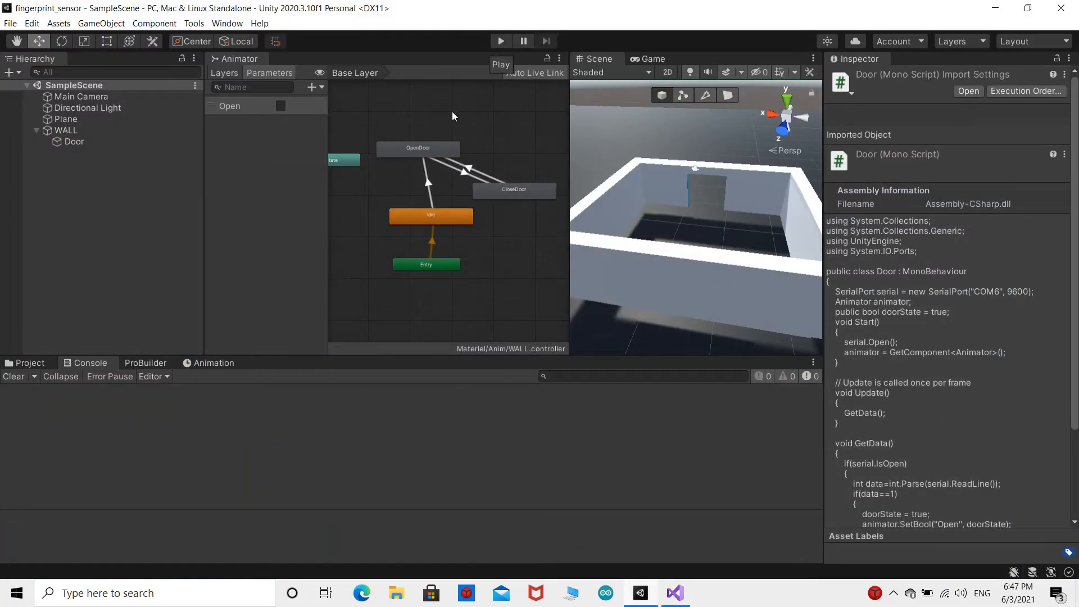
pyautogui.click(32, 367)
pyautogui.click(66, 130)
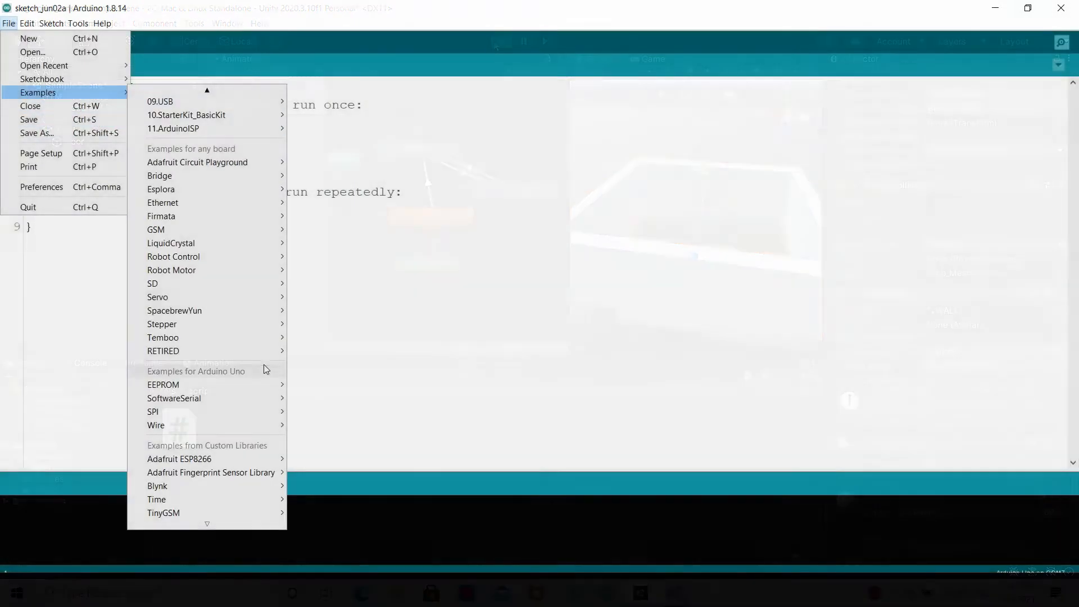
# - In the Arduino IDE, open the enroll example of the Adafruit Fingerprint Sensor Library and upload it to the Arduino Uno
pyautogui.moveTo(212, 405)
pyautogui.click(385, 445)
pyautogui.click(329, 91)
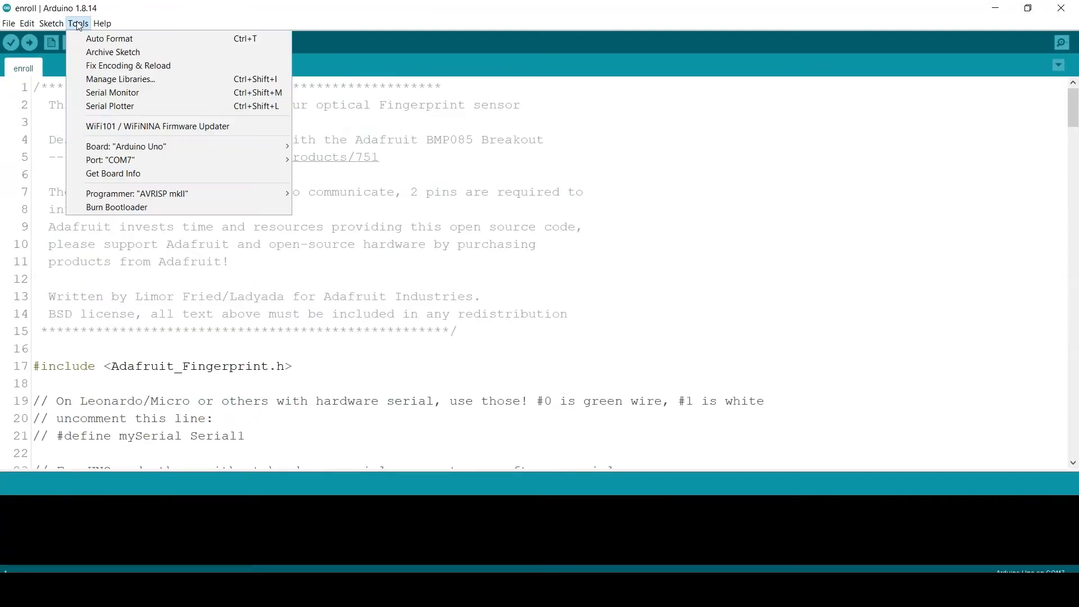
pyautogui.click(30, 42)
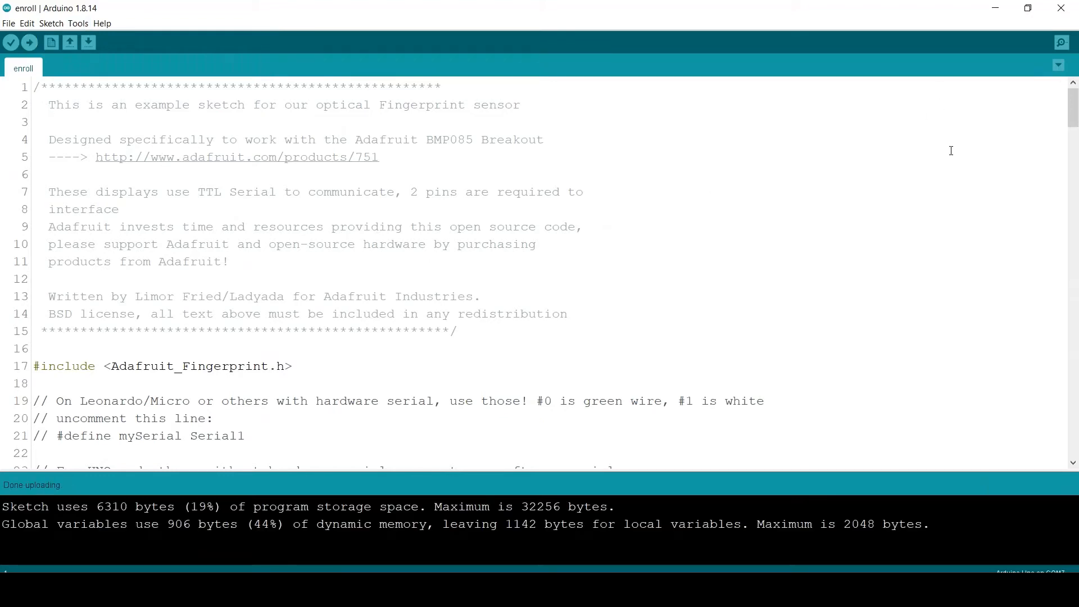
# - Open the serial monitor, send #5 as the ID for enrolling the fingerprint, and close the monitor
pyautogui.click(1062, 42)
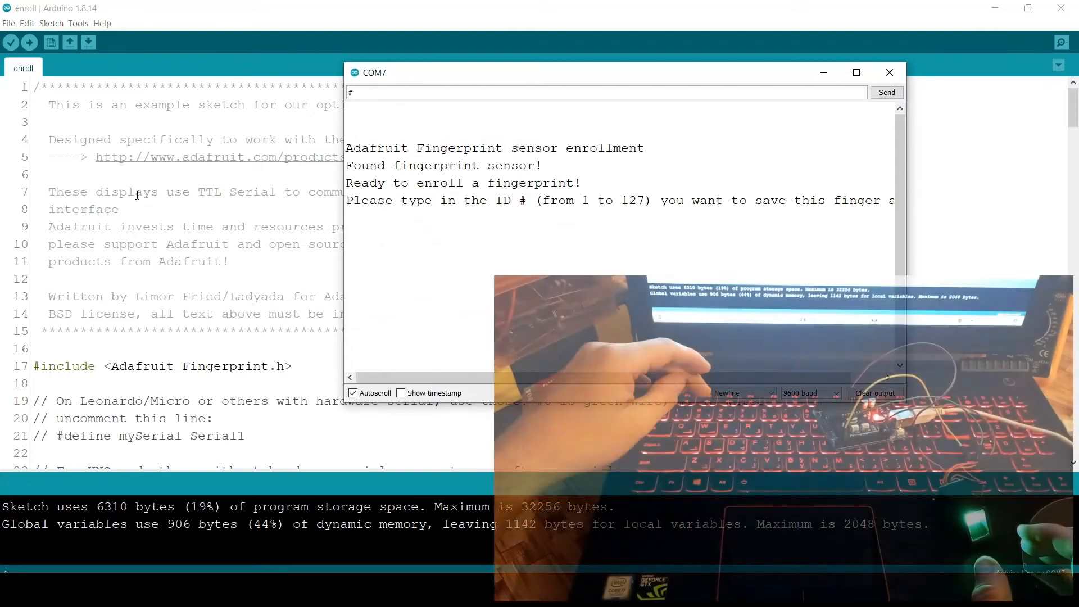
pyautogui.write('#5')
pyautogui.press('Return')
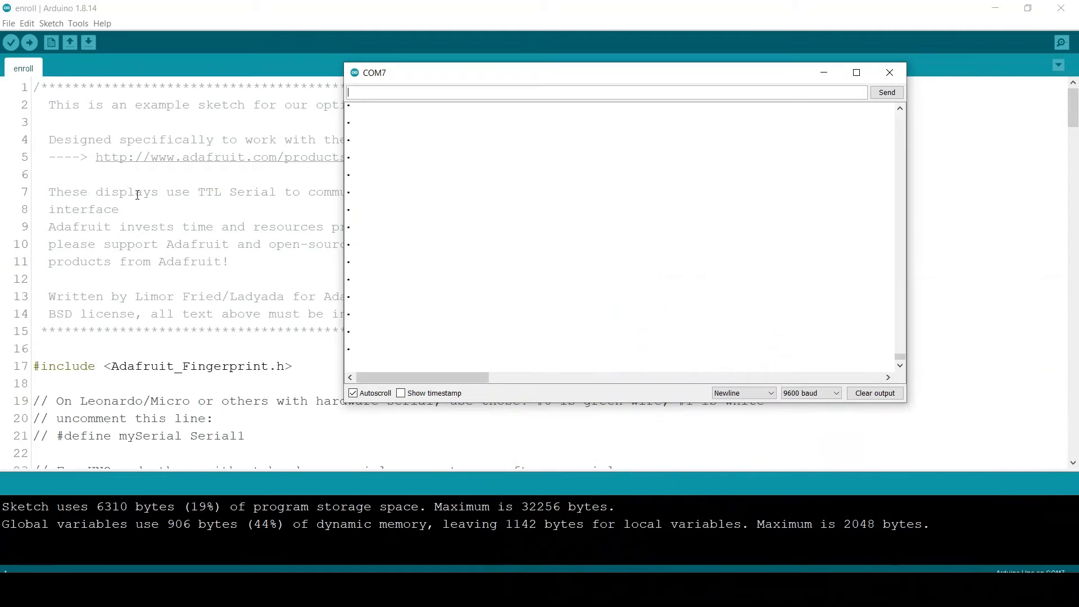
pyautogui.click(890, 73)
# - Open the fingerprint example of the Adafruit Fingerprint Sensor Library, maximize its window and look through the code
pyautogui.click(8, 23)
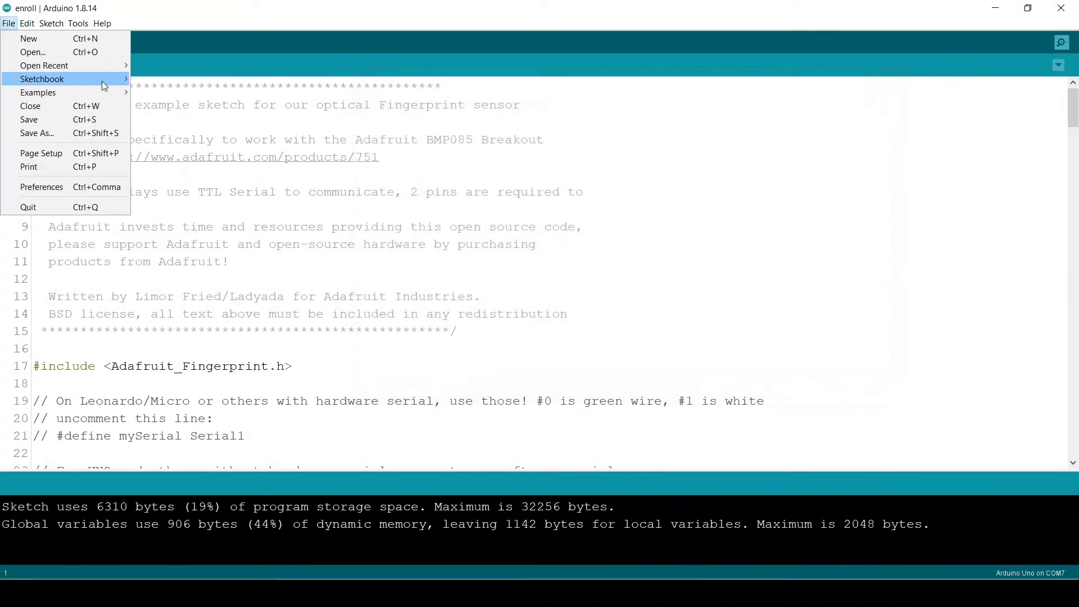
pyautogui.moveTo(107, 93)
pyautogui.click(315, 539)
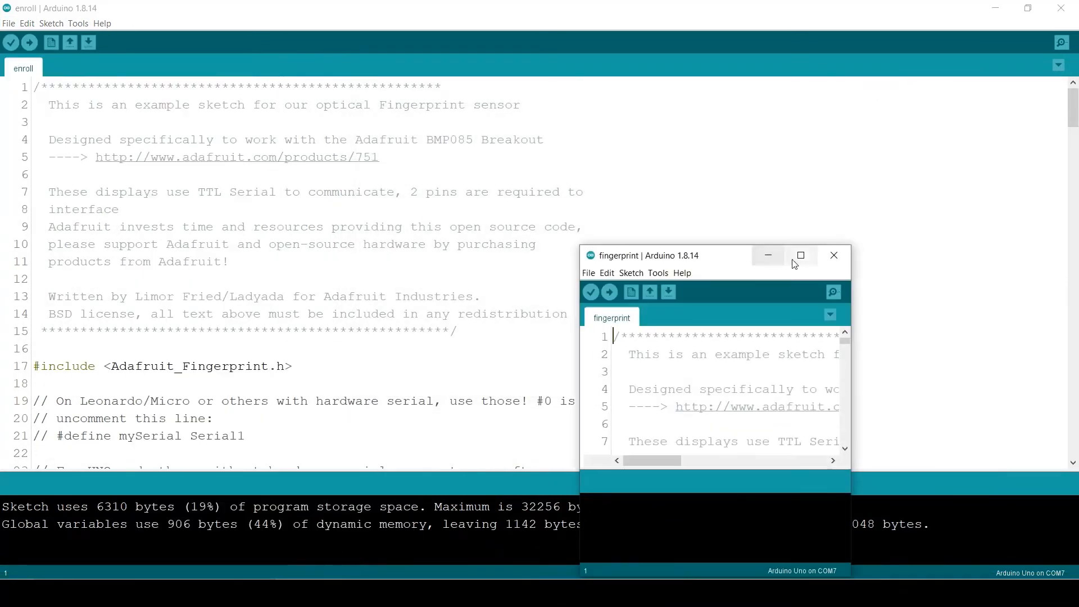
pyautogui.click(801, 256)
pyautogui.scroll(-9, 362, 246)
pyautogui.scroll(9, 361, 246)
# - Upload the fingerprint sketch to the Arduino Uno and open the serial monitor to test finger detection
pyautogui.click(78, 23)
pyautogui.click(29, 42)
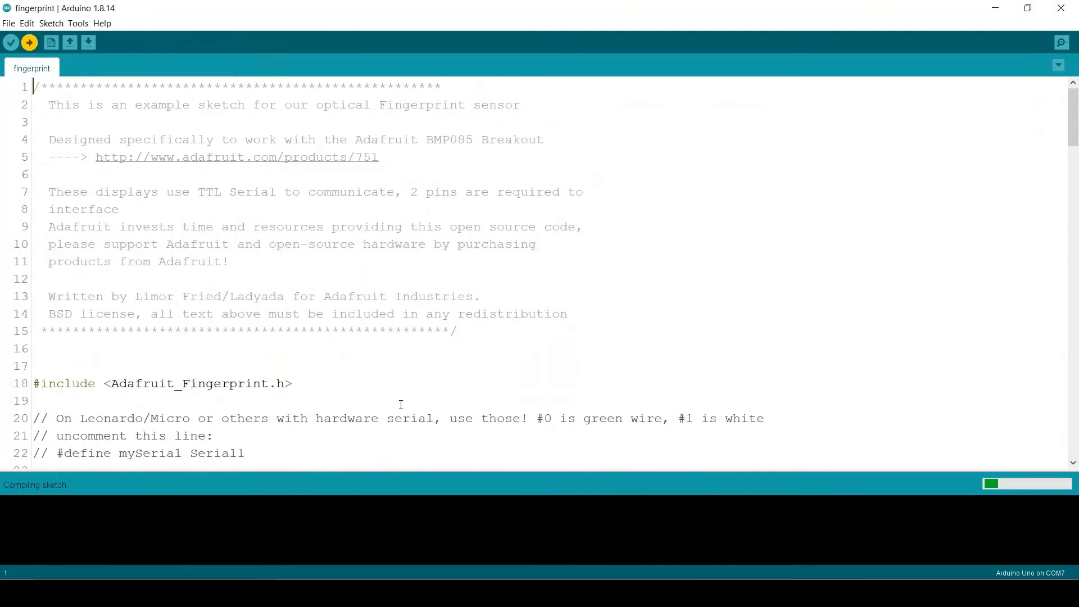
pyautogui.hotkey('ctrl', 'shift', 'm')
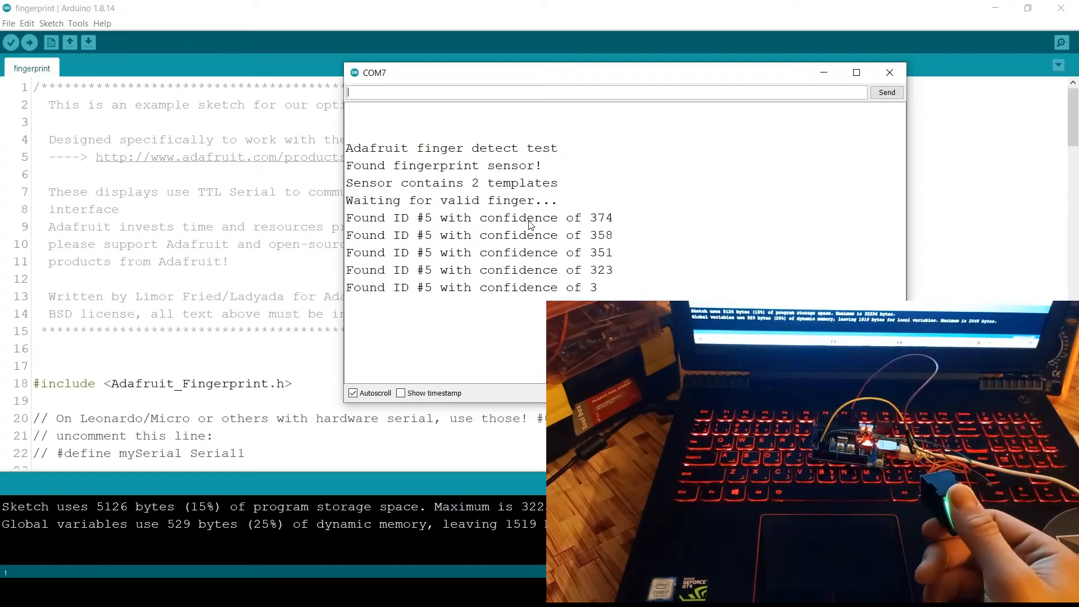
# - Above setup in the fingerprint sketch, declare int l=0; and String data=""
pyautogui.scroll(-6, 212, 314)
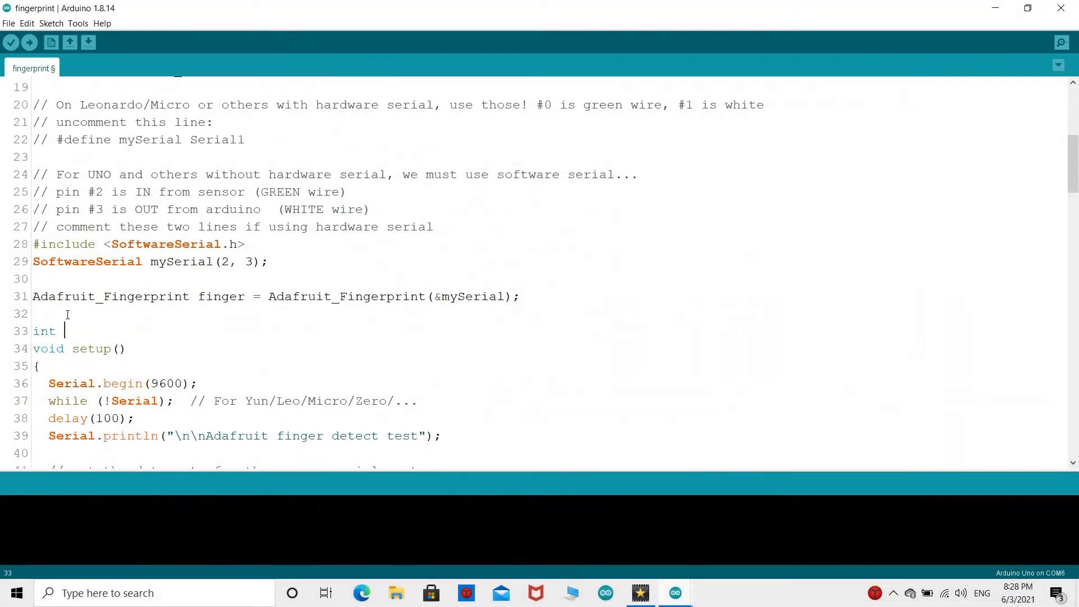
pyautogui.write('0;')
pyautogui.press('Return')
pyautogui.write('String data="')
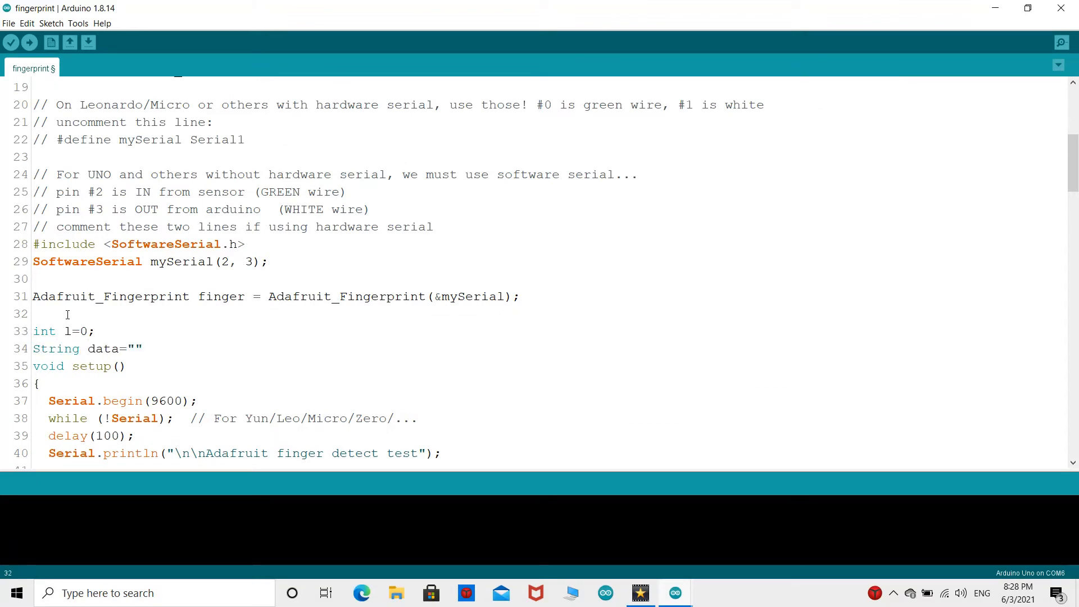
# - Above the variable declarations, define OpenDoor as 1 and CloseDoor as 0
pyautogui.press('Return')
pyautogui.write('#define OpenDoor')
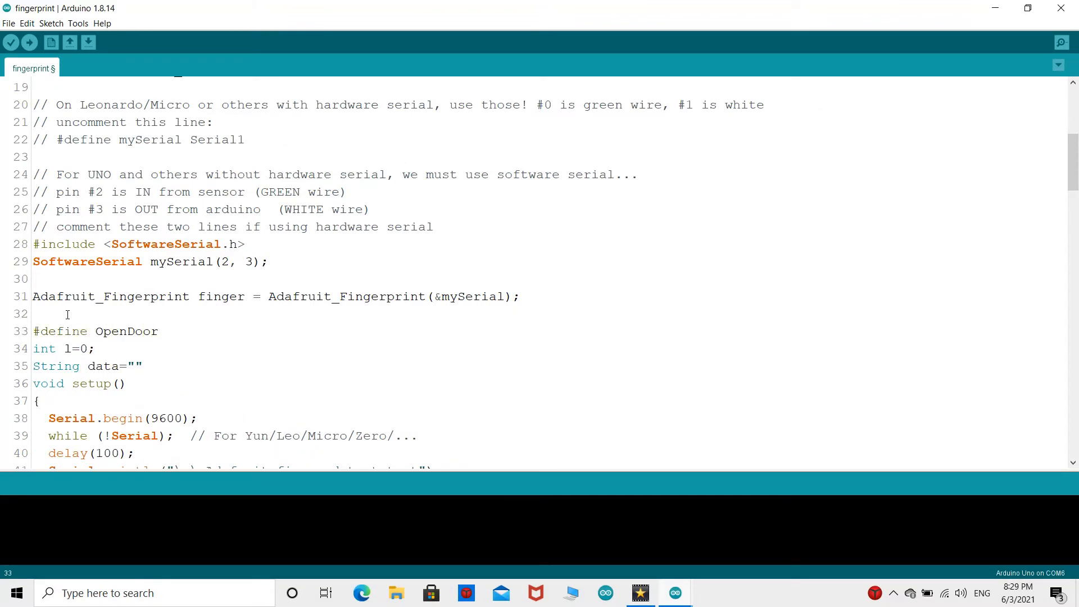
pyautogui.write(' 1')
pyautogui.press('Return')
pyautogui.write('#define CloseDoor 0')
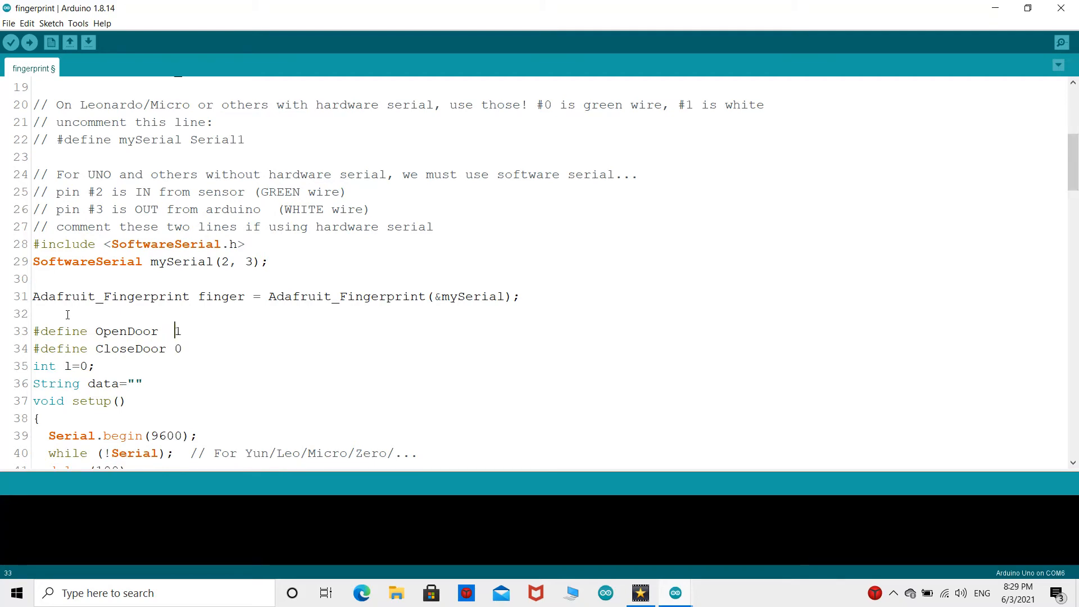
# - In loop, comment out getFingerprintIDez(); and add int ID=getFingerprintID(); below it
pyautogui.scroll(-13, 68, 314)
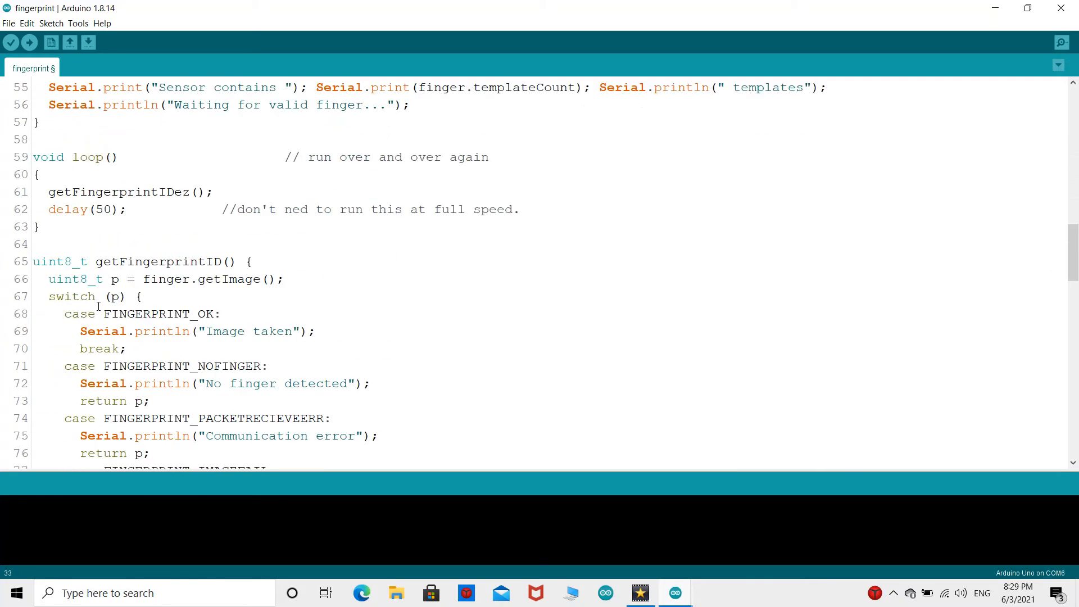
pyautogui.click(56, 139)
pyautogui.hotkey('ctrl', '/')
pyautogui.press('End')
pyautogui.press('Return')
pyautogui.write('int')
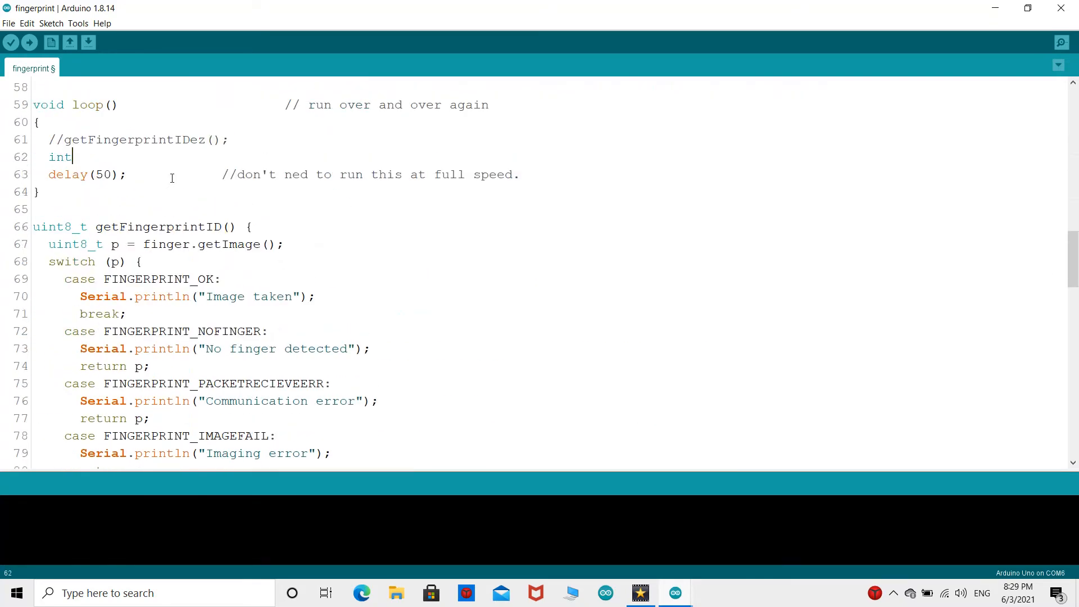
pyautogui.write(' ID=getFingerprintID(;')
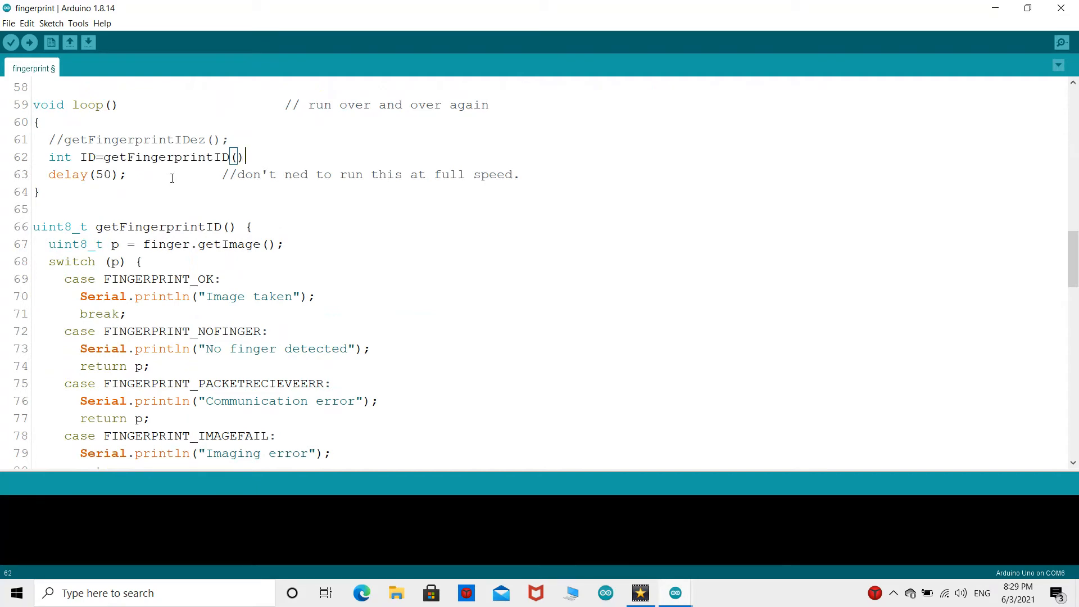
pyautogui.press('End')
# - Below the ID line, add an if(ID==5 && l<1) block containing l++; and ID=0;
pyautogui.press('Return')
pyautogui.write('if(')
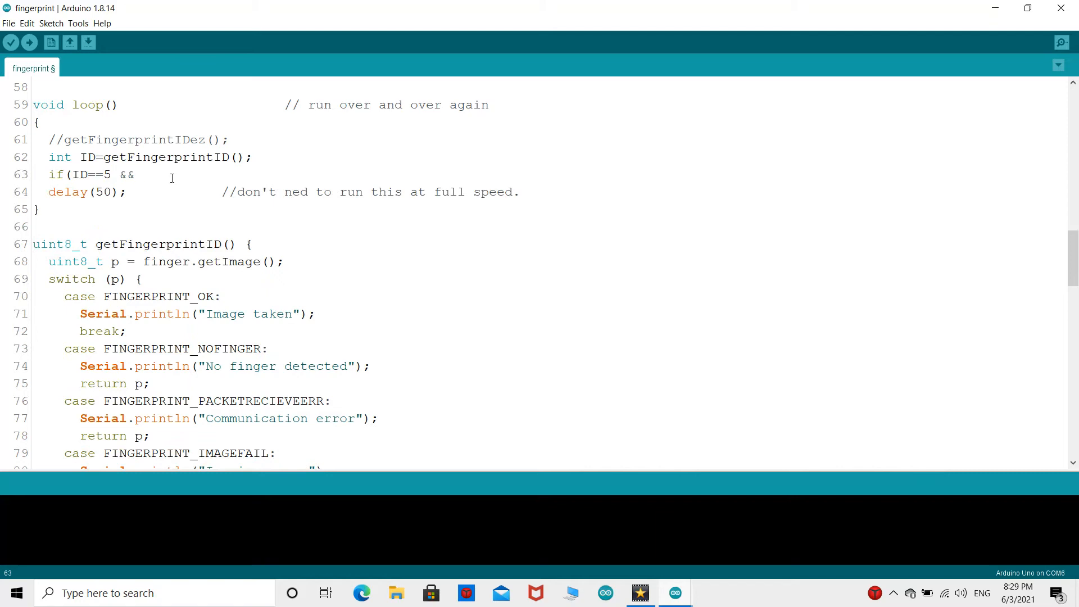
pyautogui.write('ID==5 && l<1)')
pyautogui.press('Return')
pyautogui.write('{')
pyautogui.press('Return')
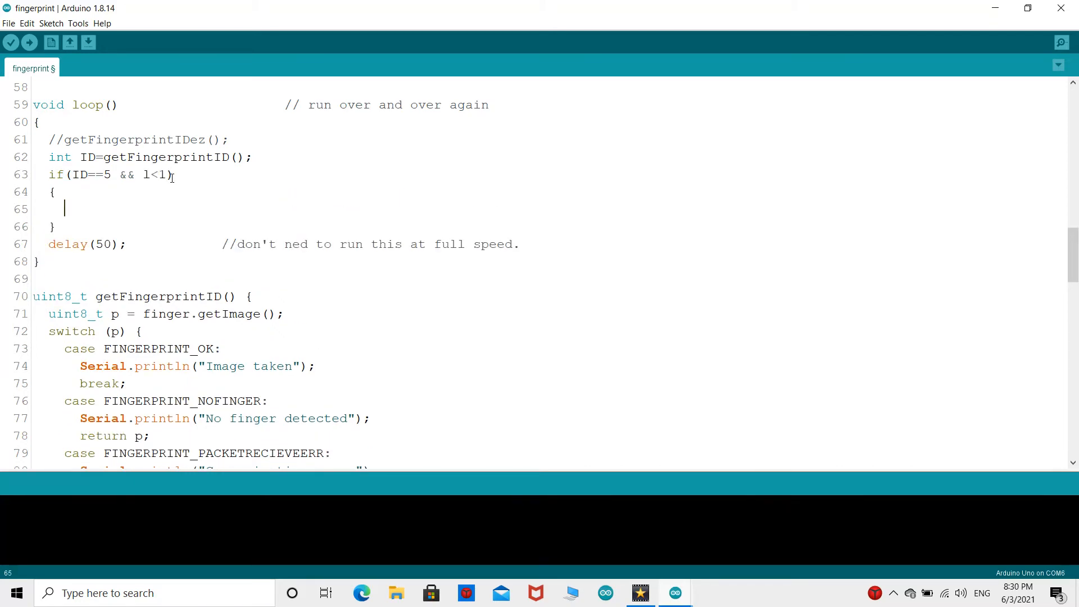
pyautogui.write('l++;')
pyautogui.press('Return')
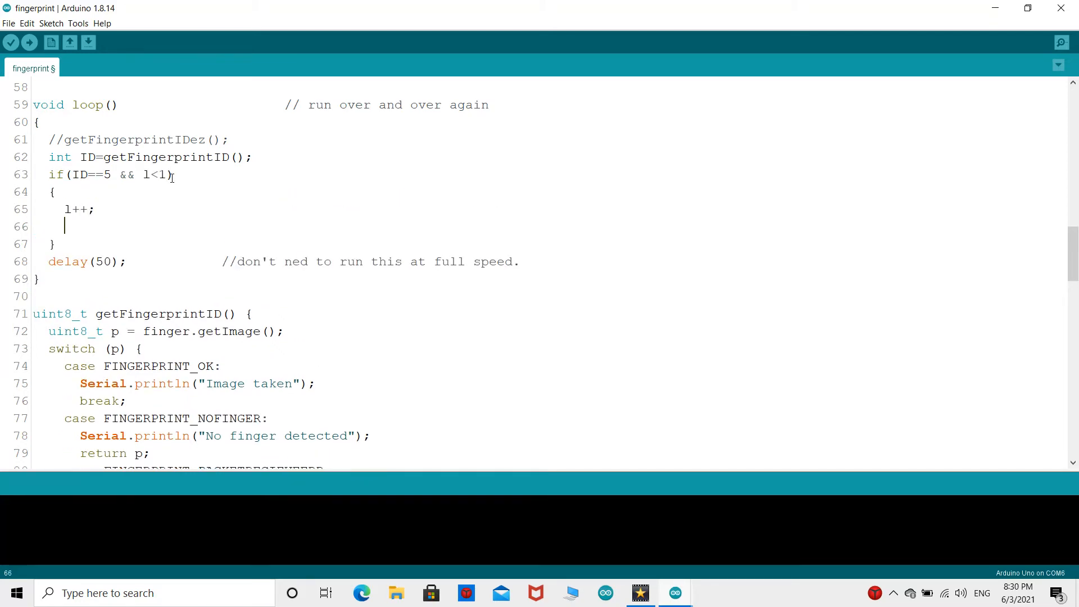
pyautogui.write('ID=0;')
pyautogui.press('Return')
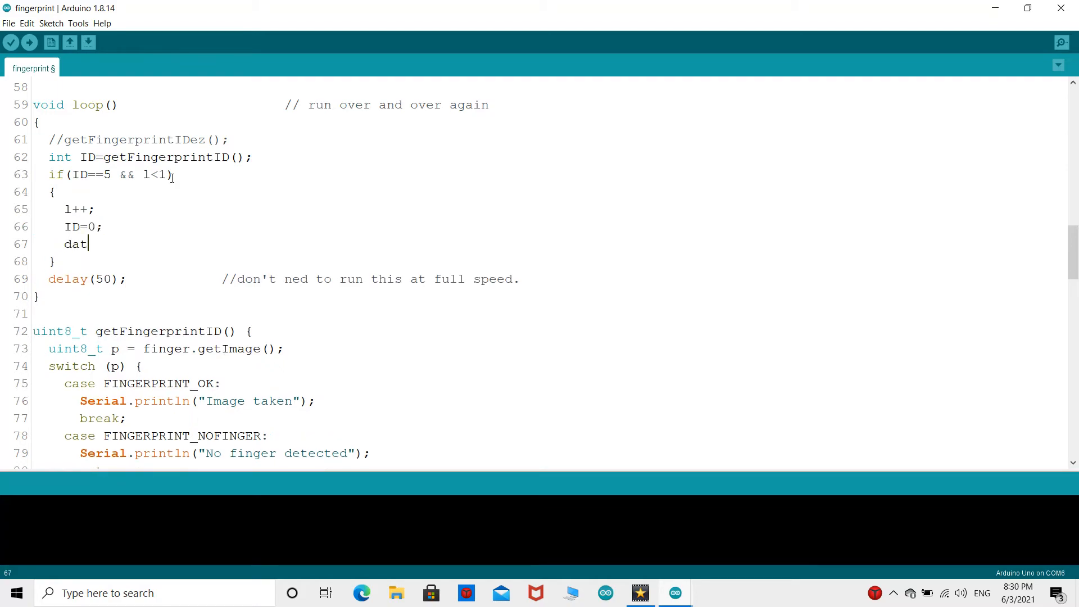
# - Put the OpenDoor and CloseDoor values in quotes so they are defined as "1" and "0"
pyautogui.scroll(18, 163, 181)
pyautogui.scroll(-5, 165, 243)
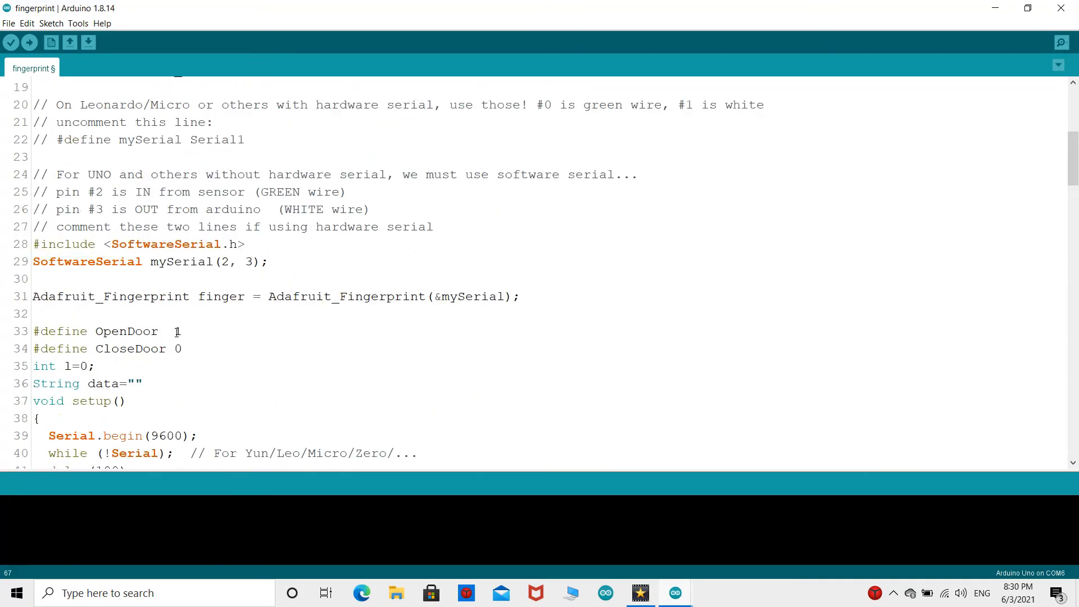
pyautogui.write('"')
pyautogui.click(176, 348)
pyautogui.write('"')
pyautogui.click(190, 349)
pyautogui.write('"')
# - In the if(ID==5 && l<1) block, complete the assignment data=OpenDoor;
pyautogui.doubleClick(136, 330)
pyautogui.hotkey('ctrl', 'c')
pyautogui.scroll(-11, 137, 330)
pyautogui.click(109, 354)
pyautogui.hotkey('ctrl', 'v')
pyautogui.write(';')
# - Below the first if block in loop, add an if(ID==5 && l>=1) block with an empty body
pyautogui.press('Return')
pyautogui.press('Return')
pyautogui.write('id(')
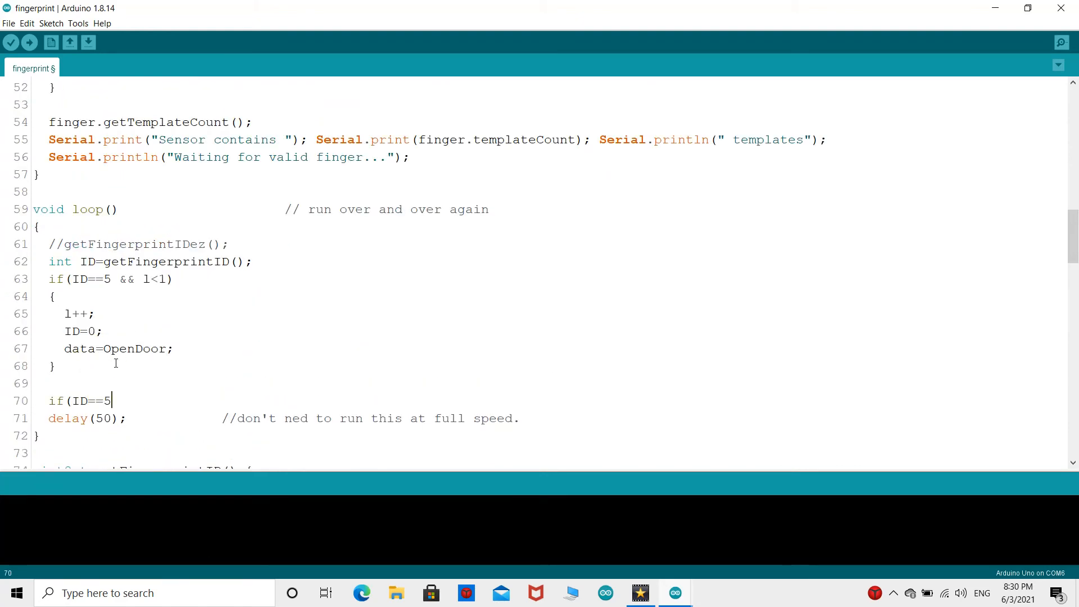
pyautogui.write('ID==5 && l>1')
pyautogui.press('BackSpace')
pyautogui.write('=1)')
pyautogui.press('Return')
pyautogui.write('{')
pyautogui.press('Return')
pyautogui.press('Return')
pyautogui.write('}')
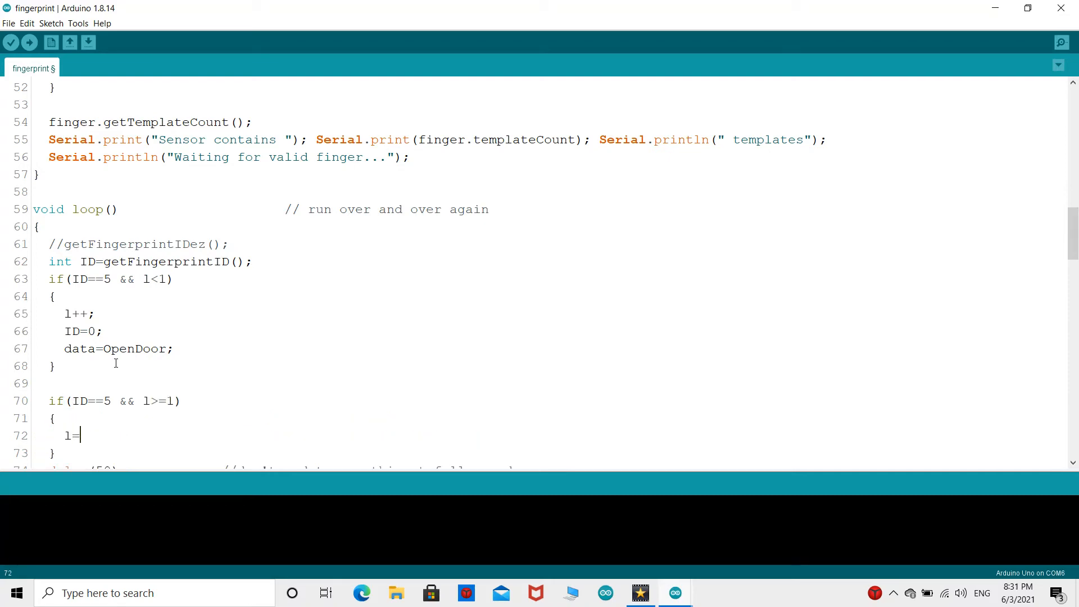
# - Fill the if(ID==5 && l>=1) block with l=0;, ID=0; and data=CloseDoor;
pyautogui.write('0;')
pyautogui.press('Return')
pyautogui.write('data=CloseDoor;')
pyautogui.scroll(-2, 82, 376)
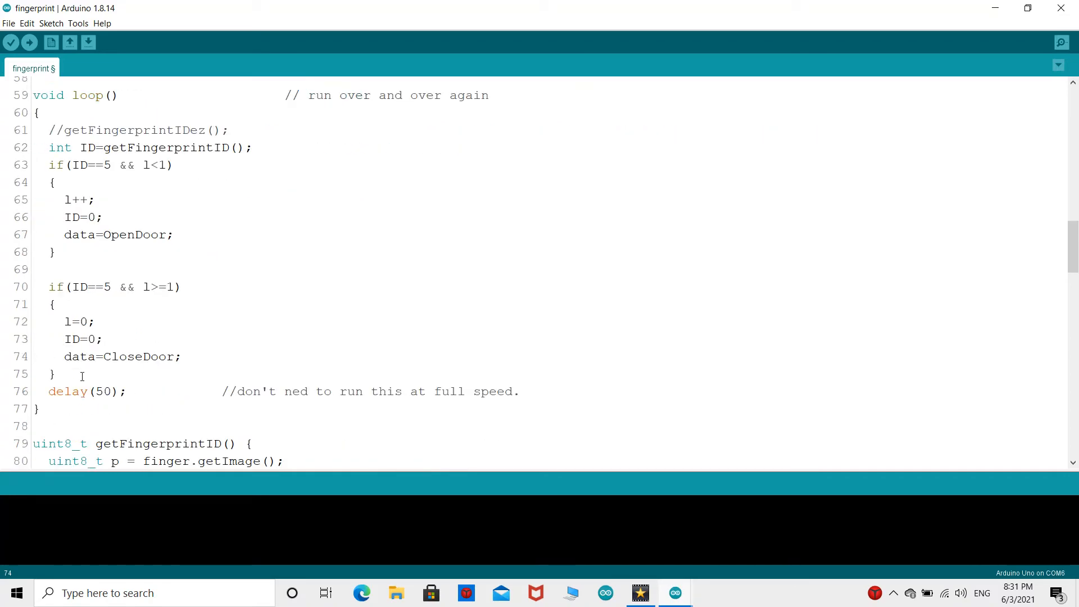
# - After the second if block, add Serial.flush(); and Serial.println(data); before the delay
pyautogui.press('Return')
pyautogui.write('Serial.flush();')
pyautogui.press('Return')
pyautogui.write('Serial.println(data);')
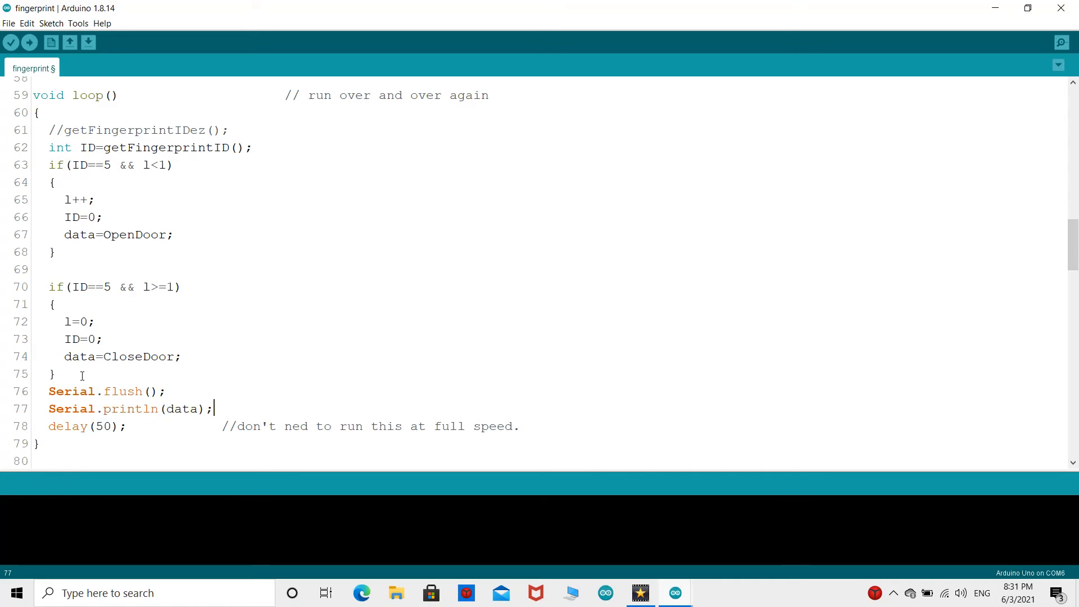
# - Compile the sketch, add the missing semicolon after String data="" and compile again
pyautogui.hotkey('ctrl', 'r')
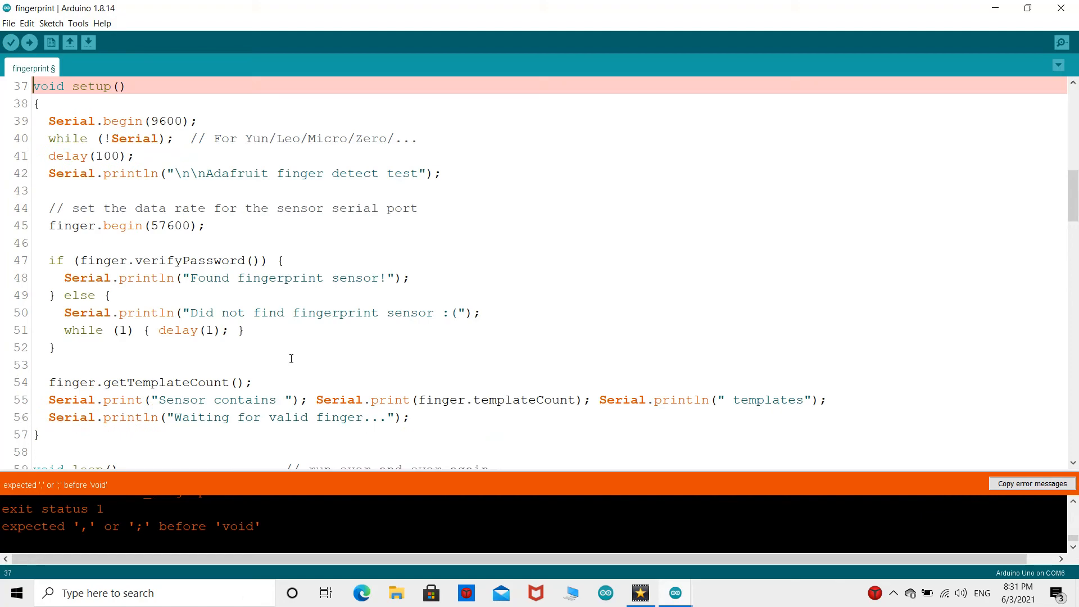
pyautogui.write(';')
pyautogui.hotkey('ctrl', 'r')
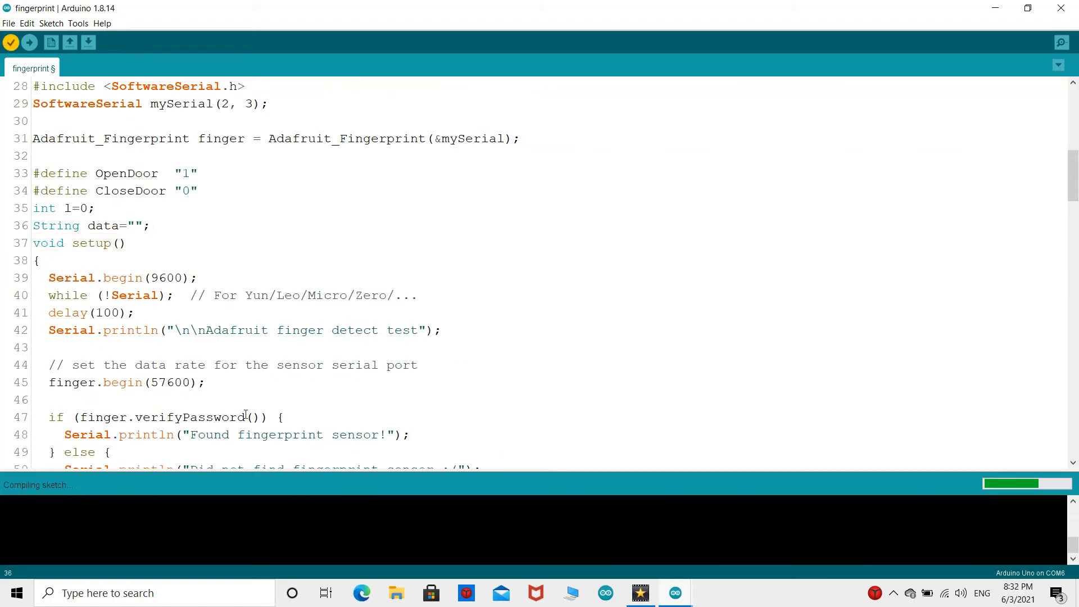
# - Review the loop code and upload the fingerprint sketch to the Arduino Uno
pyautogui.scroll(-11, 204, 371)
pyautogui.scroll(1, 204, 371)
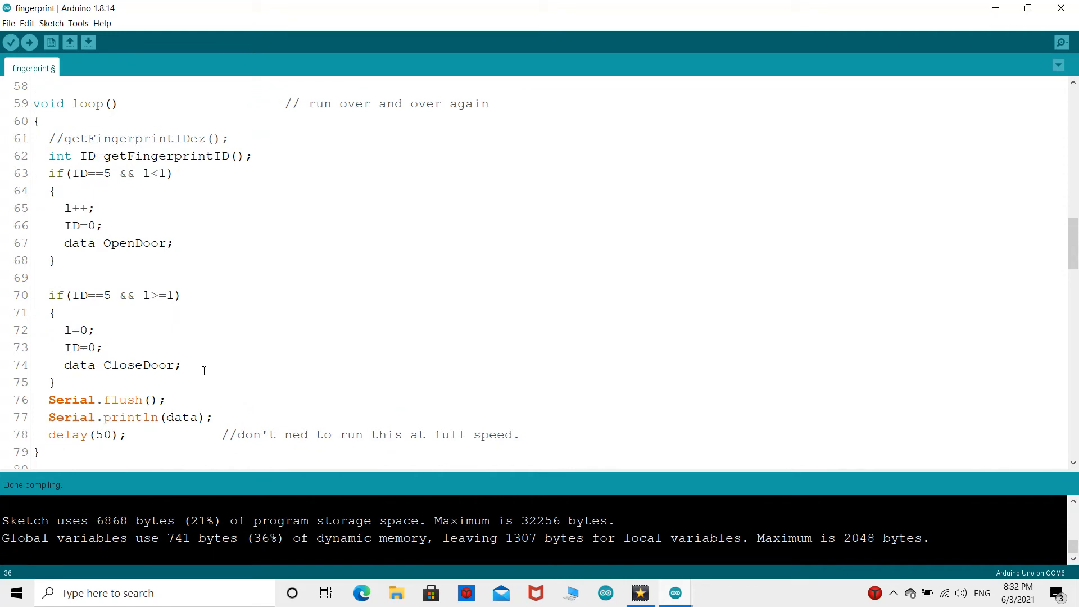
pyautogui.click(78, 23)
pyautogui.click(30, 42)
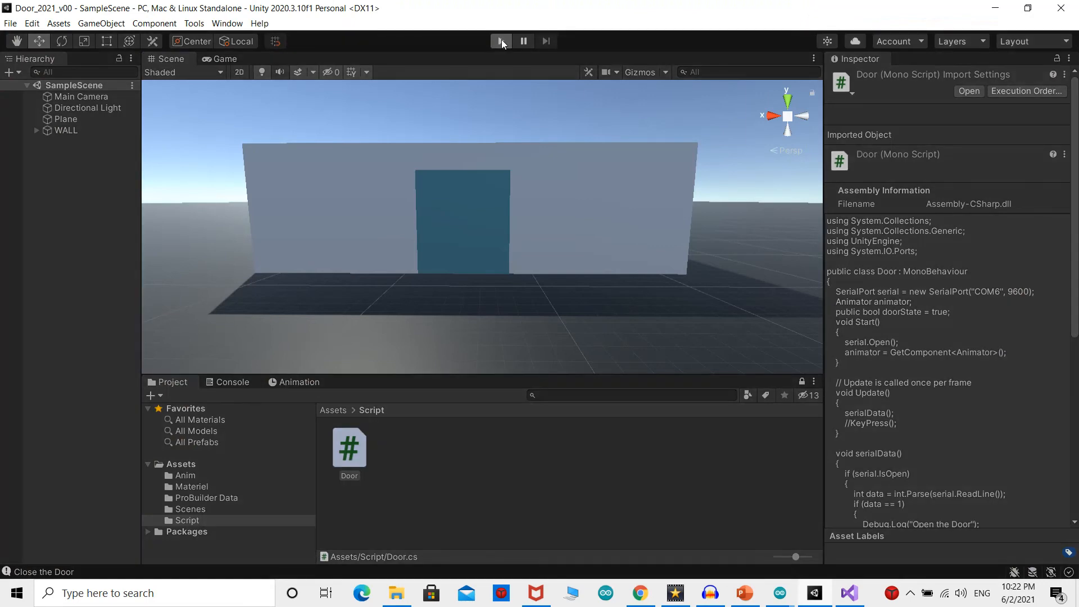
# - Run the Door_2021_v00 scene in Unity's Play mode to test the door
pyautogui.click(501, 41)
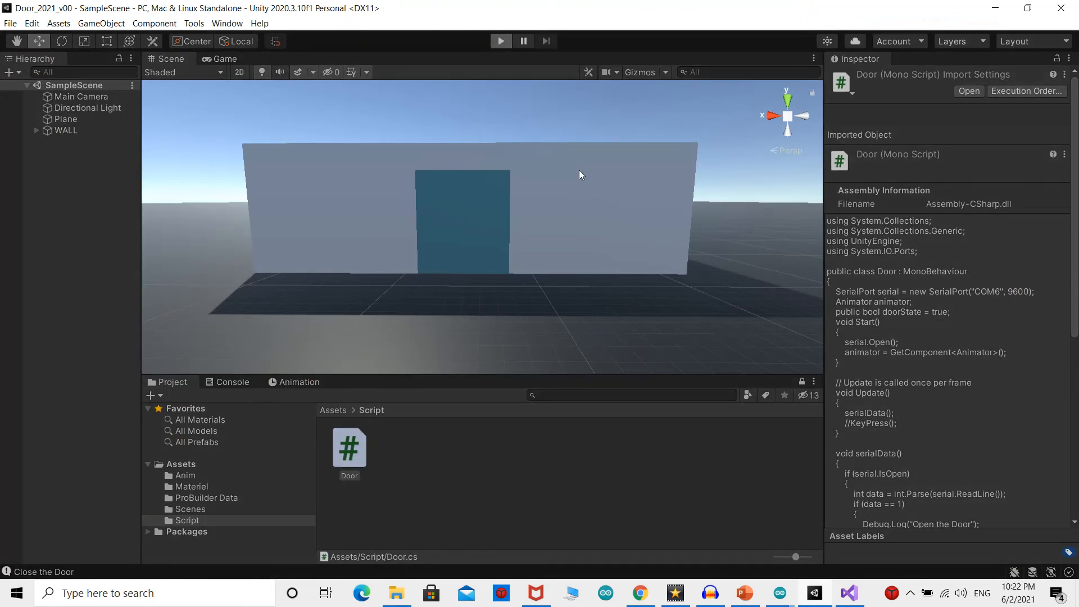